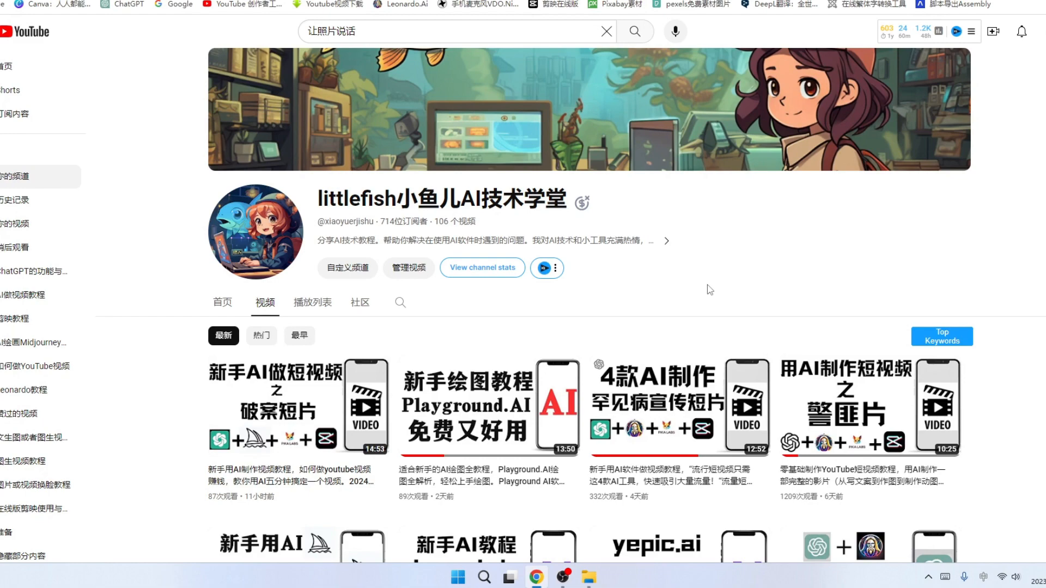
Browse the recommended videos on the YouTube home page.
left_click(899, 1)
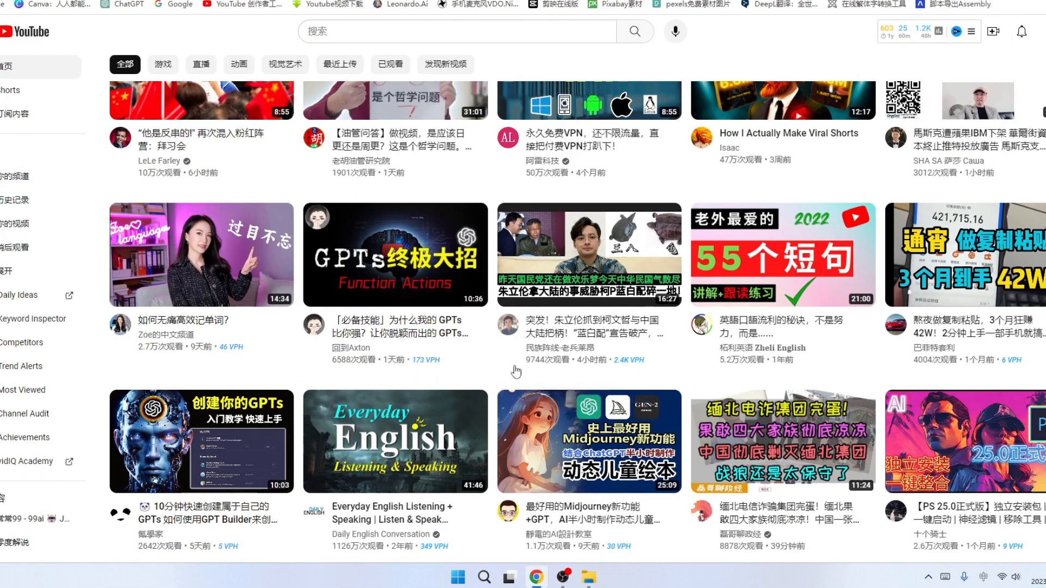
scroll(720, 369, "down", 3)
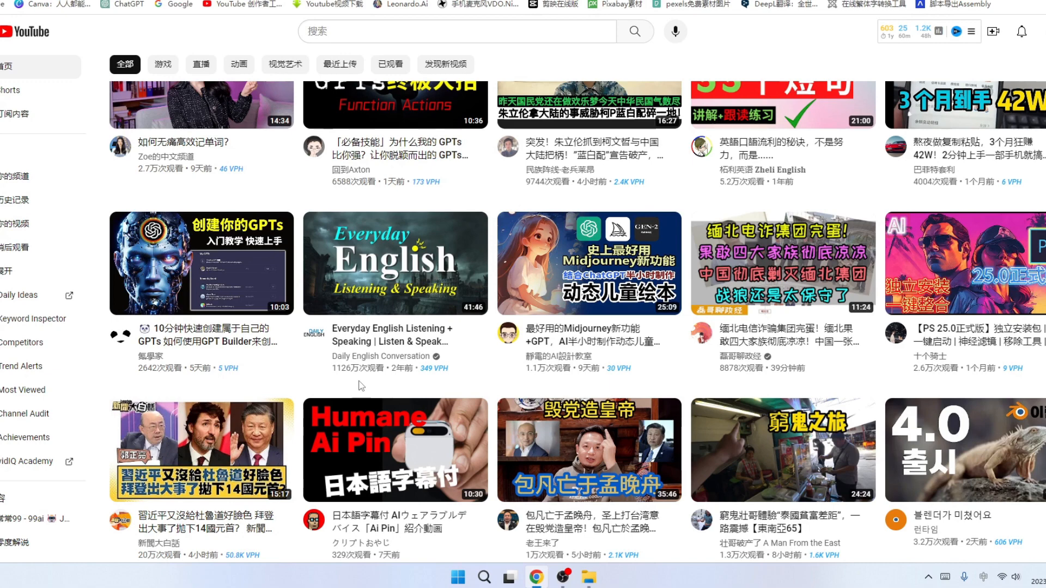
scroll(643, 370, "down", 1)
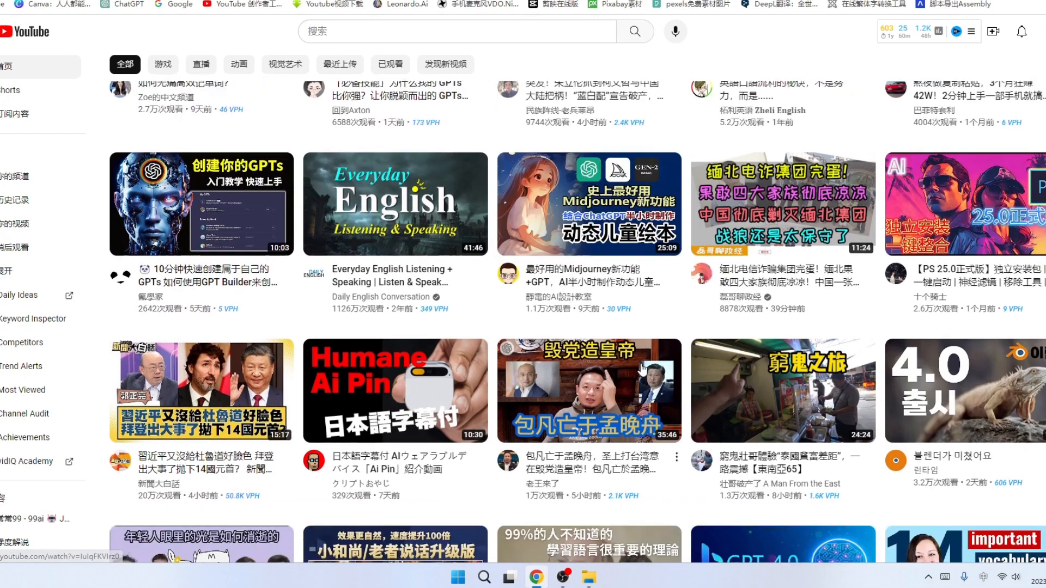
scroll(643, 370, "down", 2)
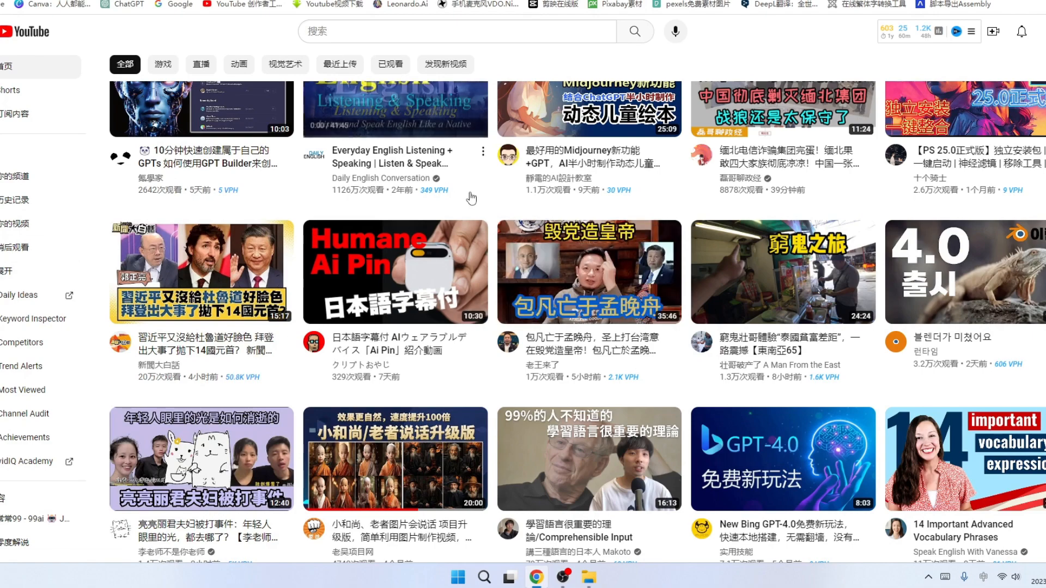
scroll(490, 164, "up", 6)
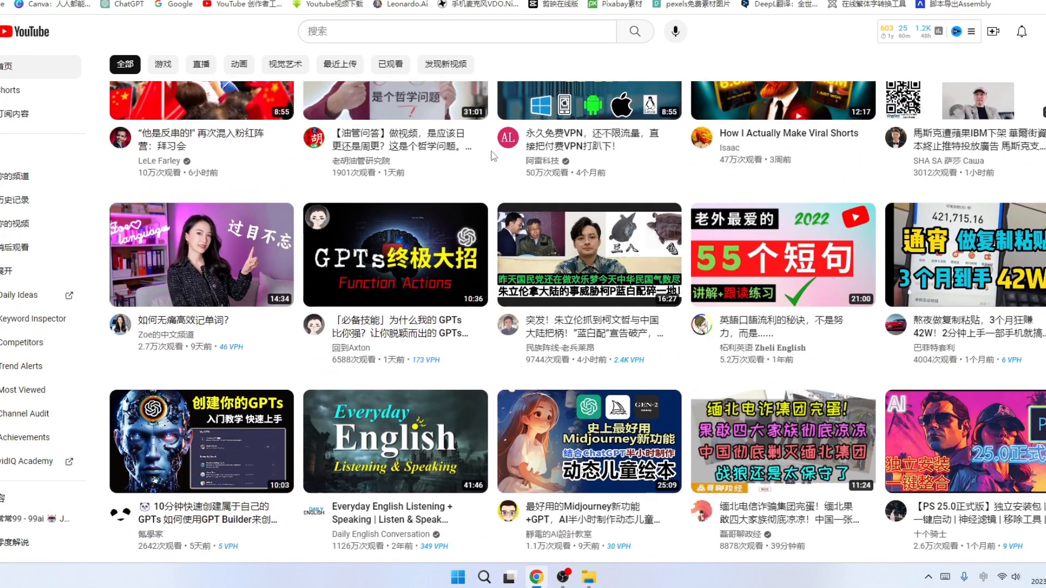
scroll(488, 185, "up", 7)
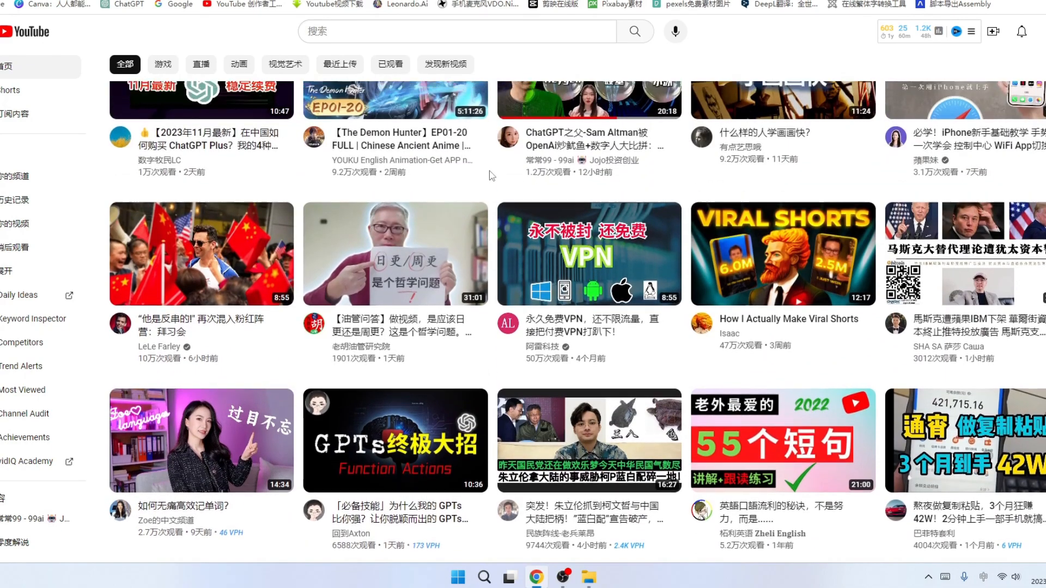
scroll(492, 214, "up", 3)
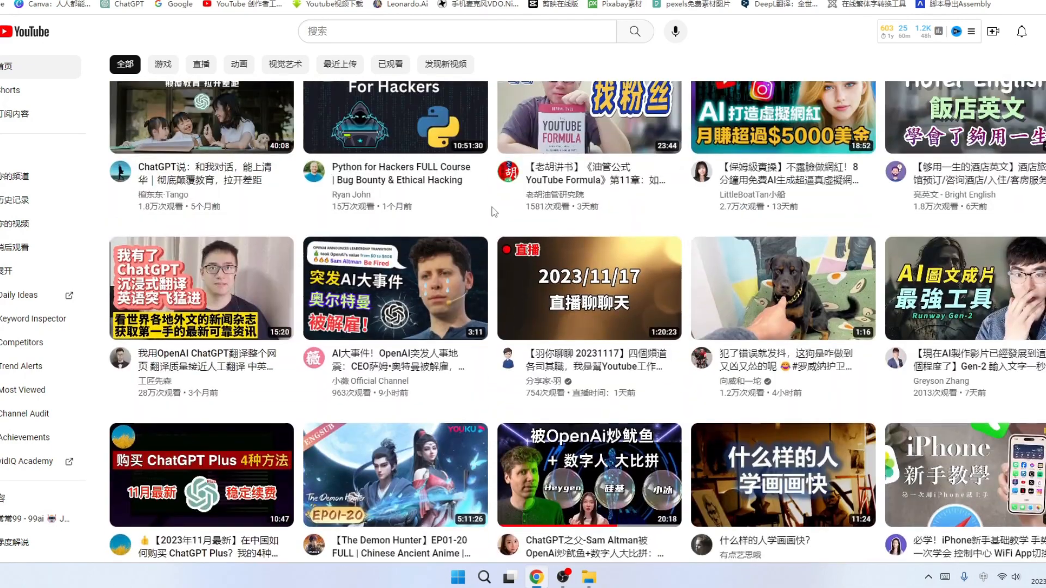
scroll(493, 210, "up", 4)
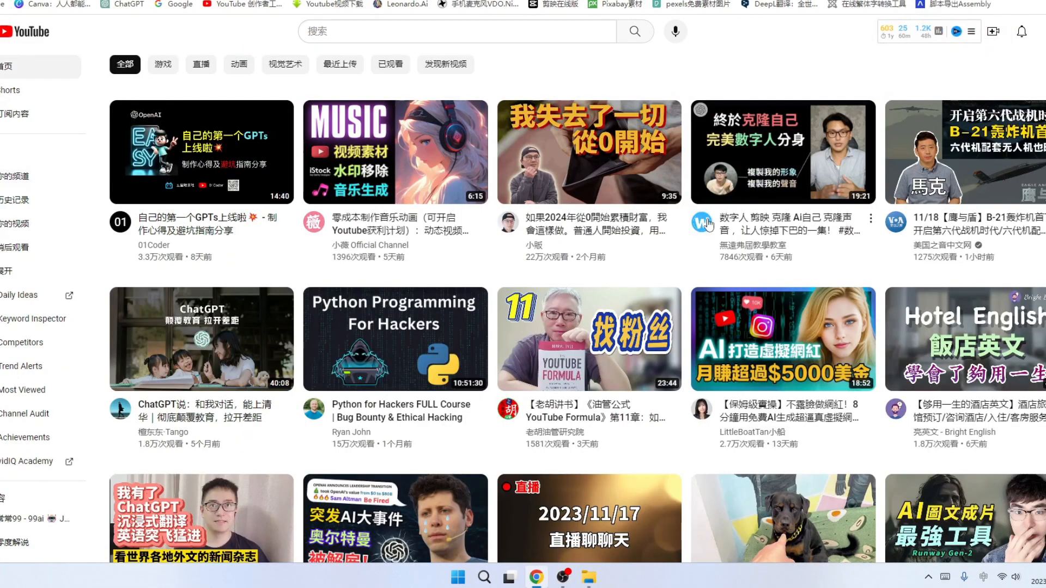
scroll(669, 331, "up", 4)
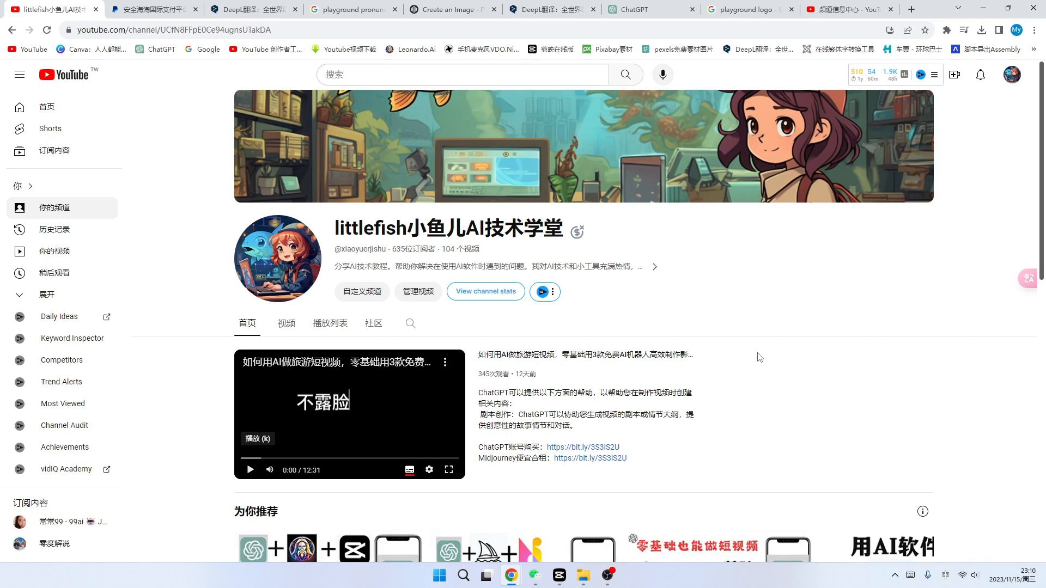
scroll(761, 358, "down", 1)
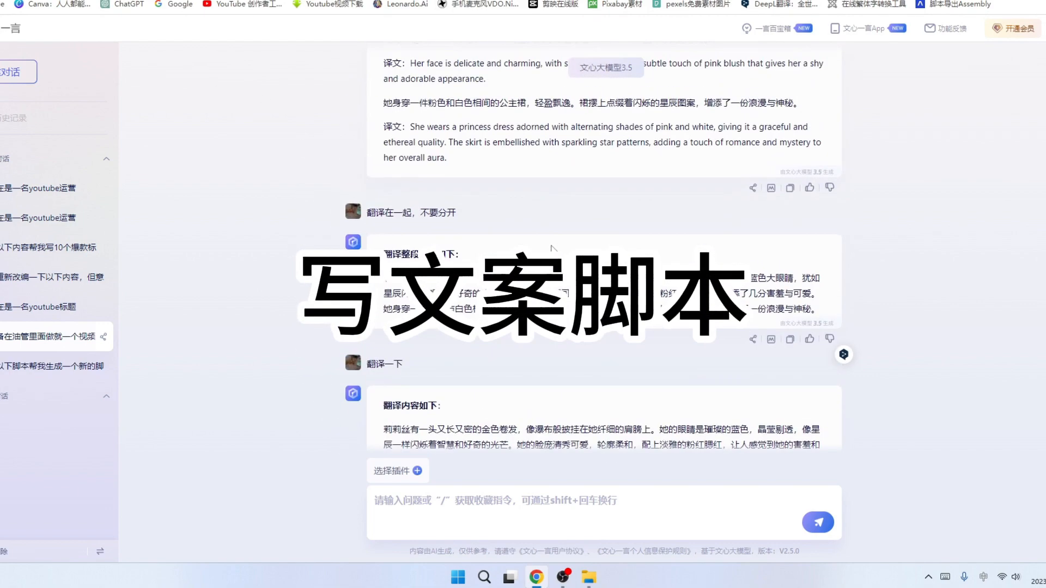
Look over the character descriptions in the 文心一言 chat and the Leonardo.Ai, Midjourney and Pika Labs websites.
scroll(553, 248, "up", 20)
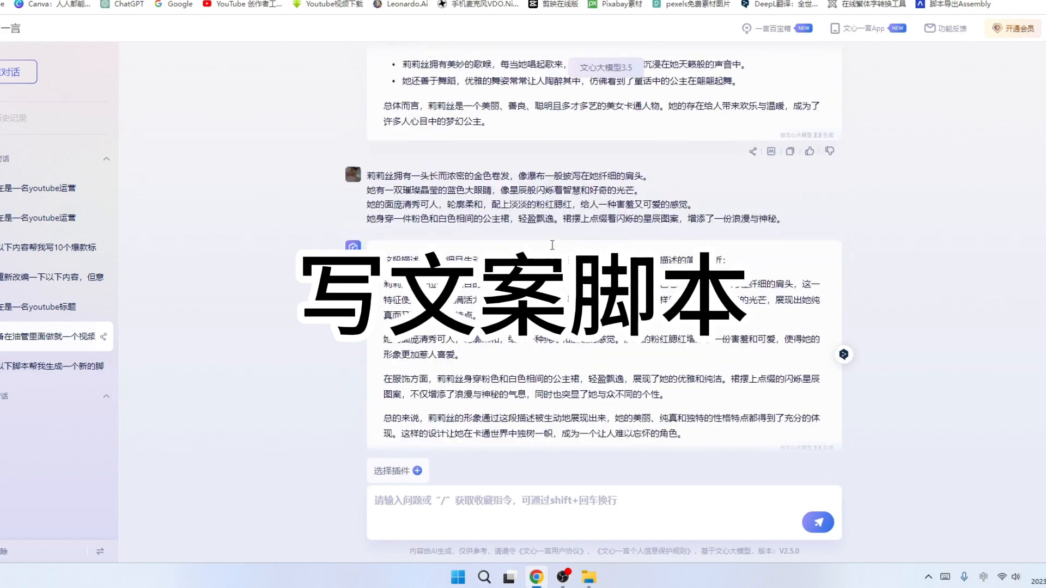
scroll(551, 247, "up", 15)
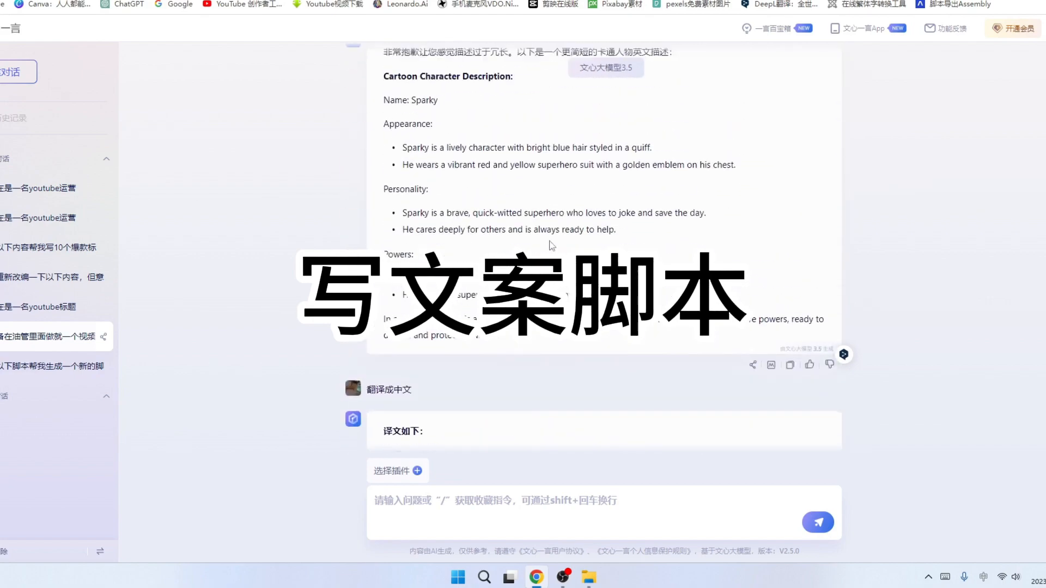
scroll(555, 231, "up", 15)
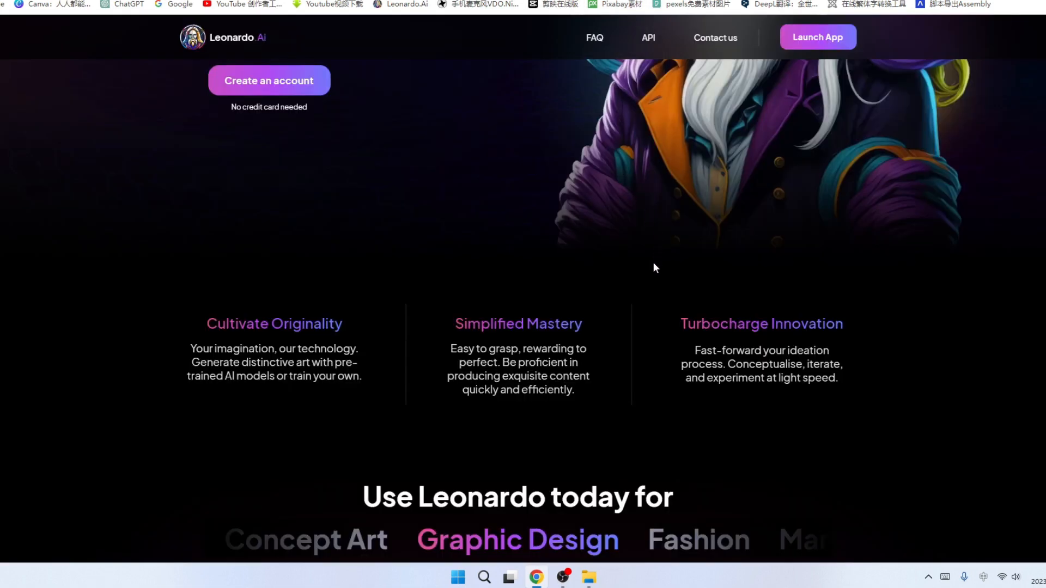
scroll(653, 263, "up", 4)
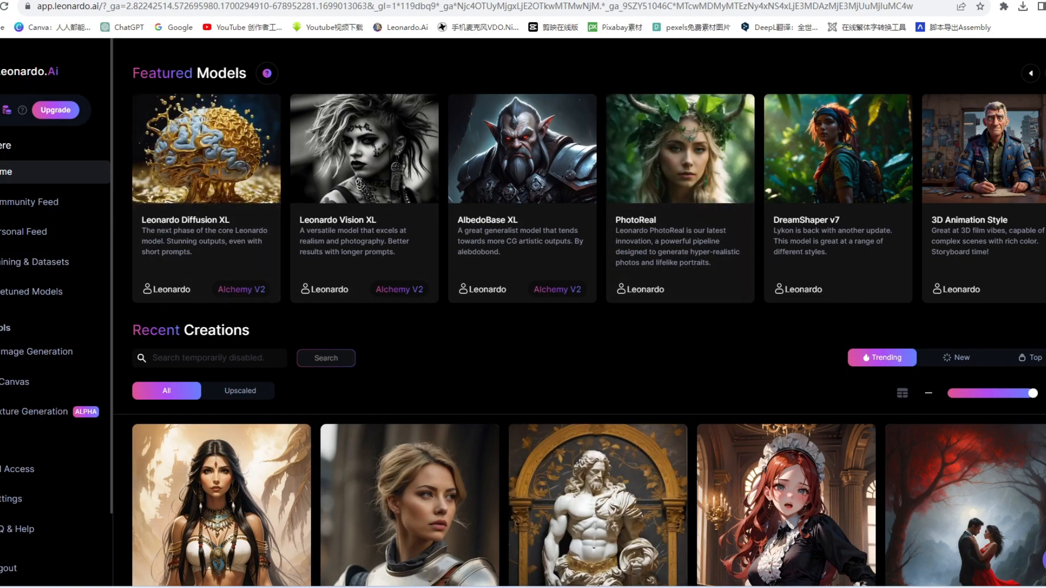
left_click(1044, 27)
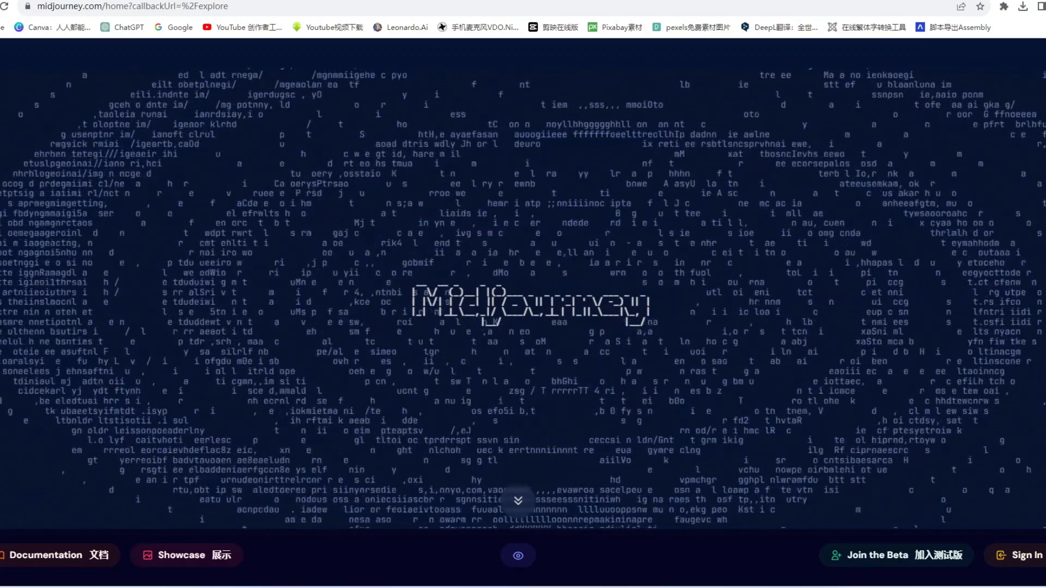
left_click(954, 562)
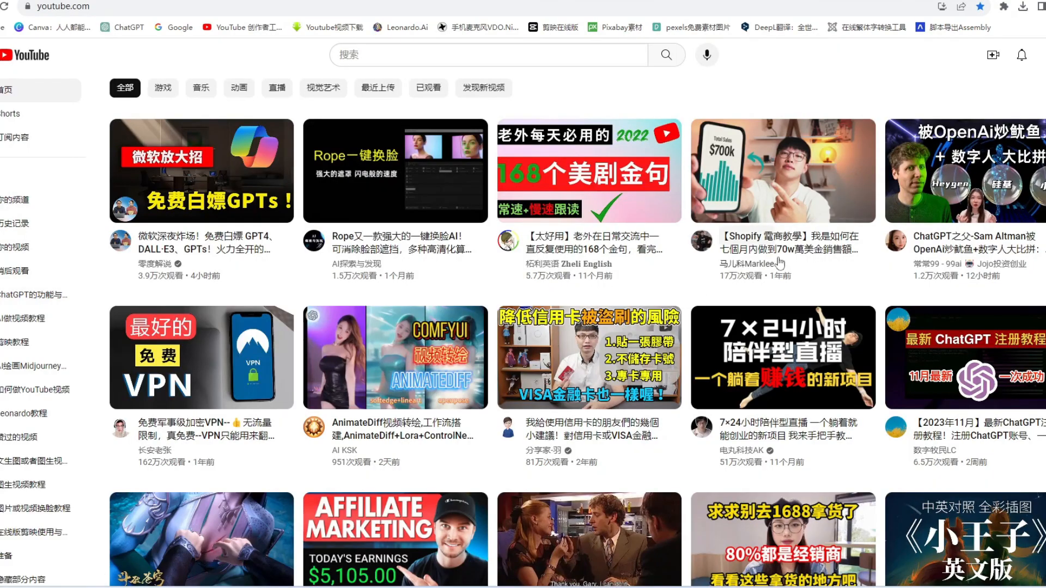
scroll(784, 298, "down", 3)
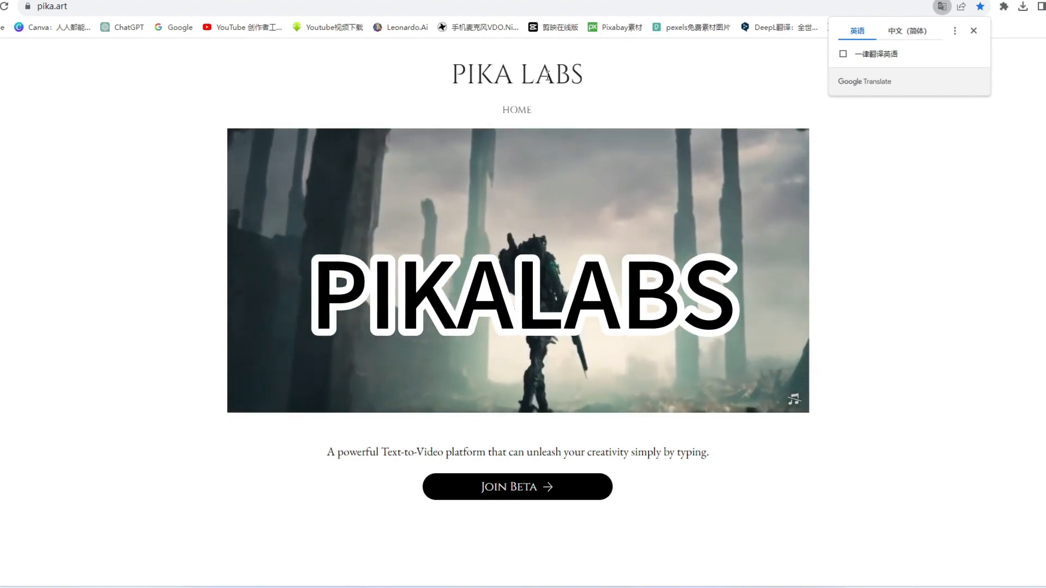
left_click(936, 99)
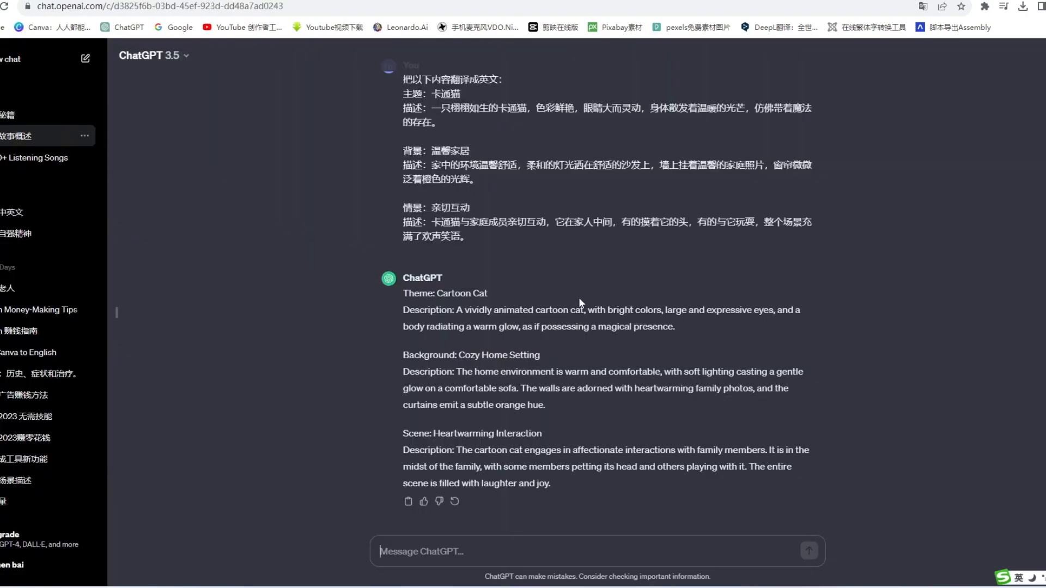
Look through the story and image-prompt messages in the existing ChatGPT conversation.
scroll(579, 298, "up", 15)
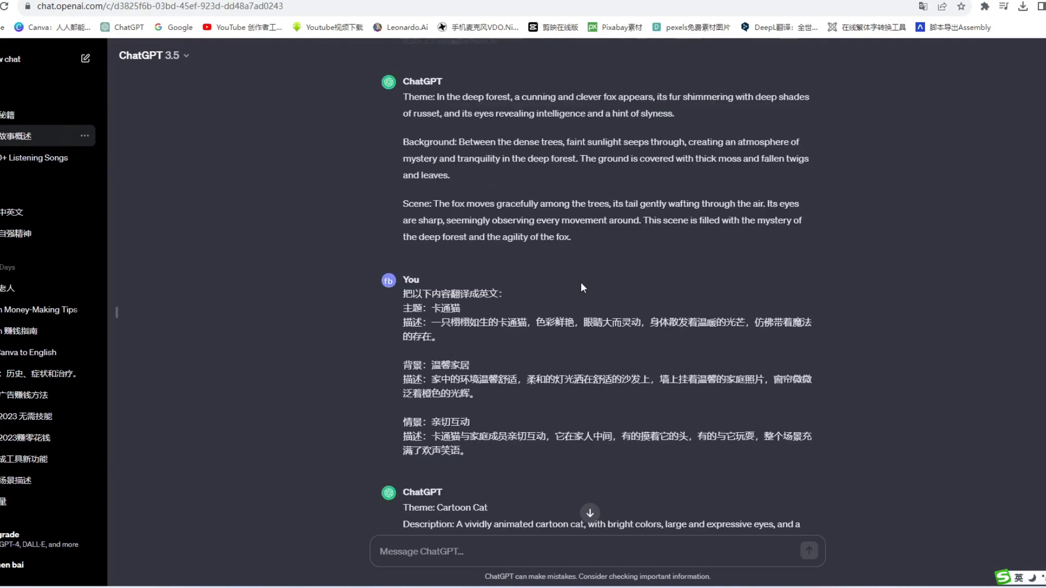
scroll(406, 158, "up", 10)
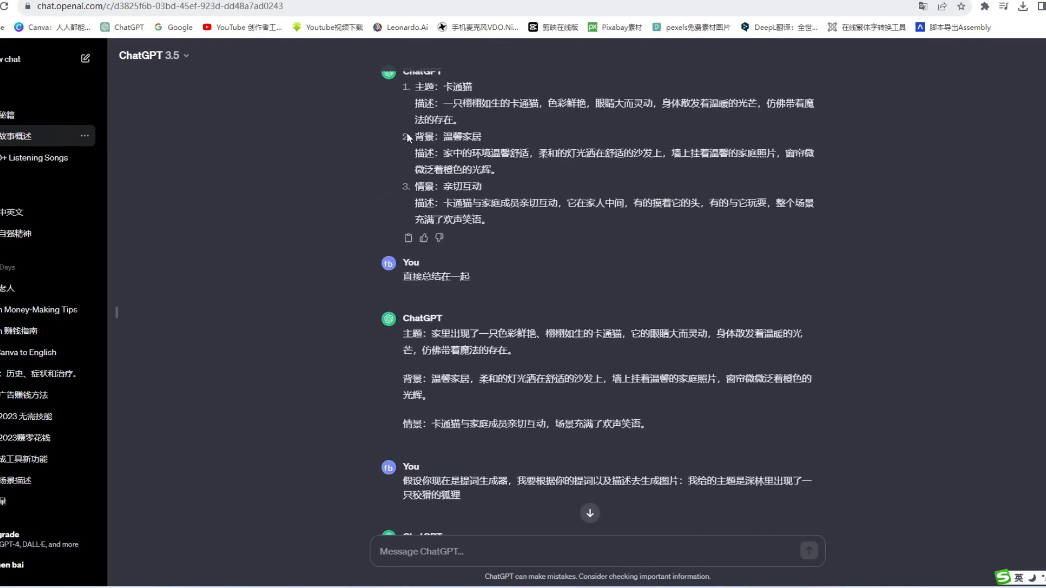
scroll(610, 347, "up", 15)
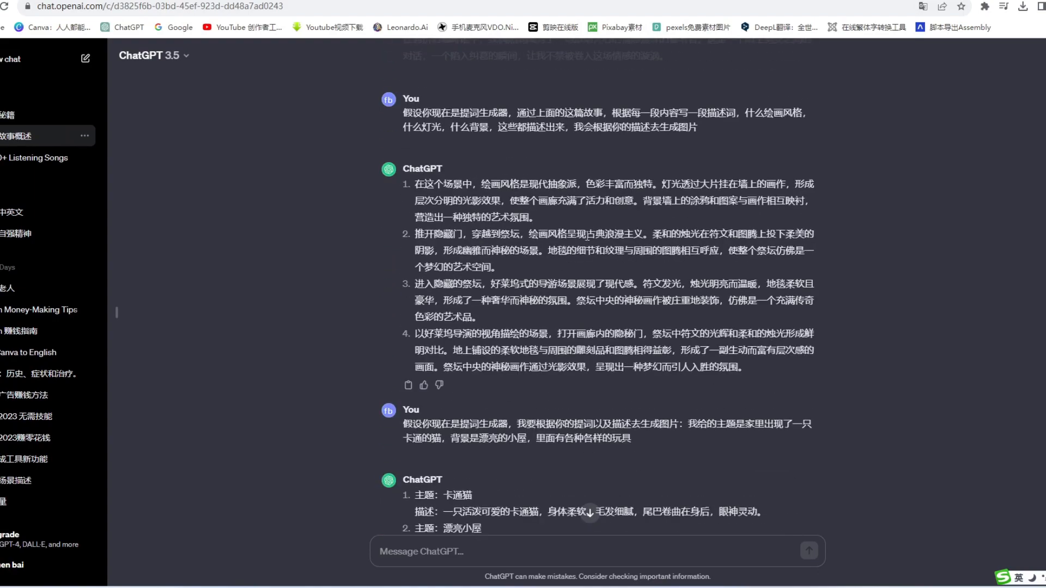
scroll(661, 331, "up", 10)
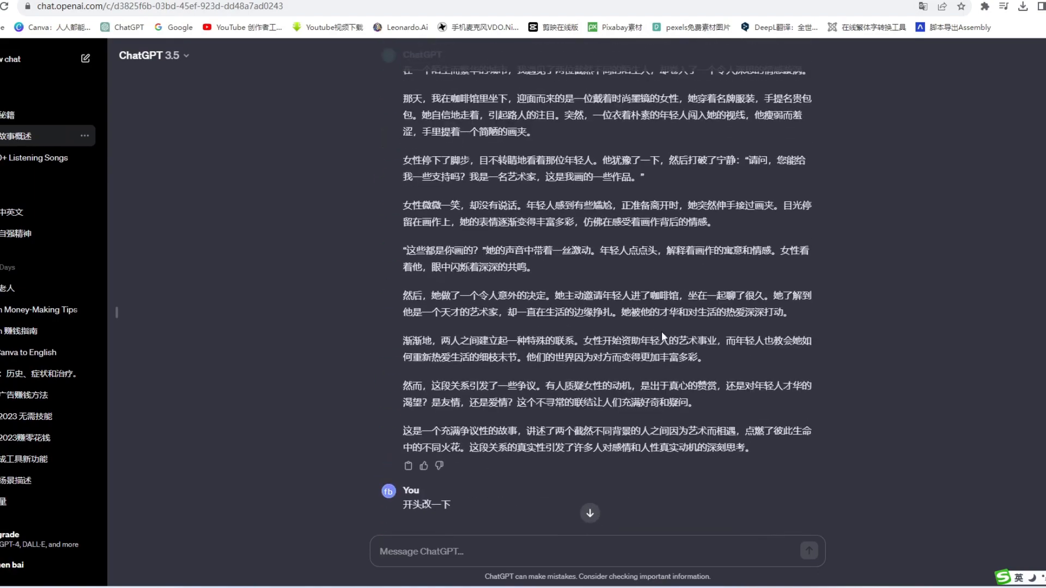
scroll(668, 185, "down", 8)
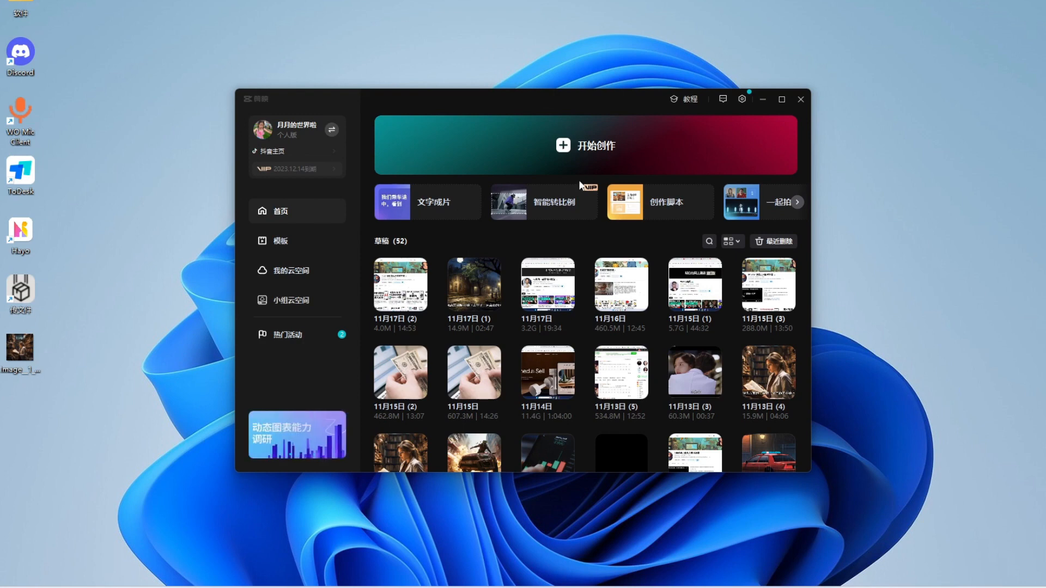
left_click(599, 147)
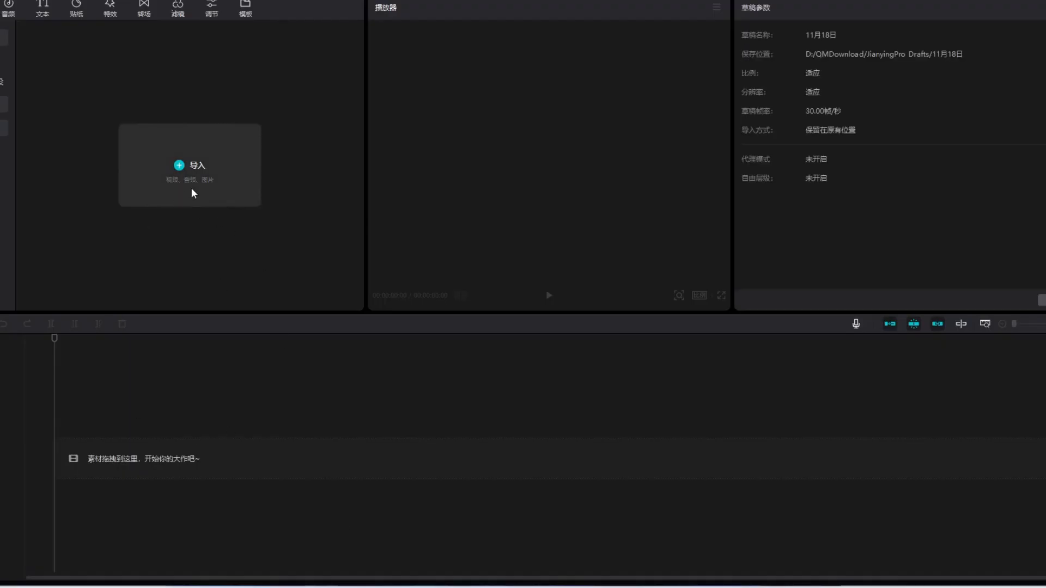
left_click(206, 170)
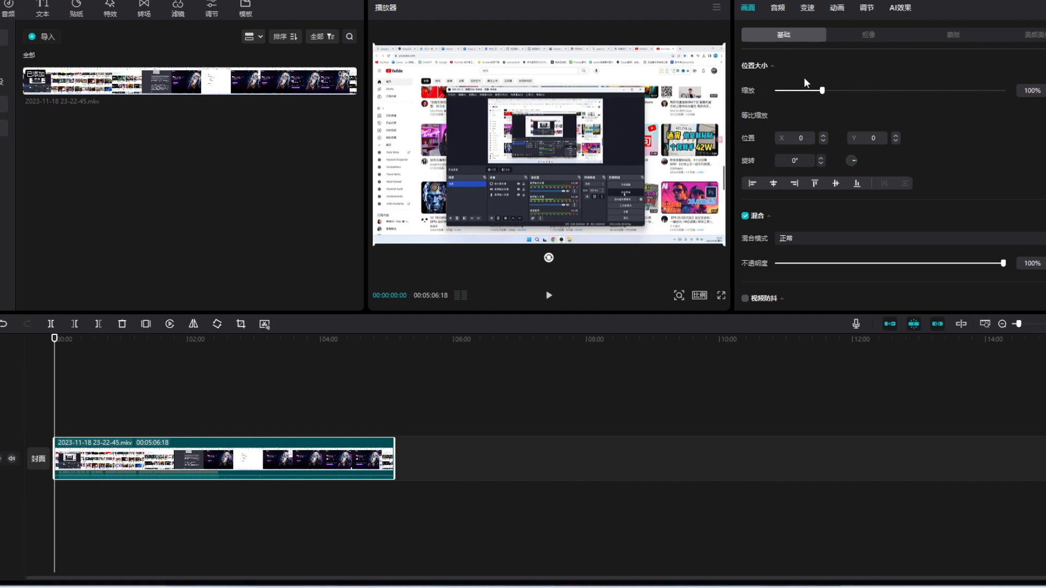
Raise the volume of the recording on the timeline to 8.7 dB.
left_click(778, 10)
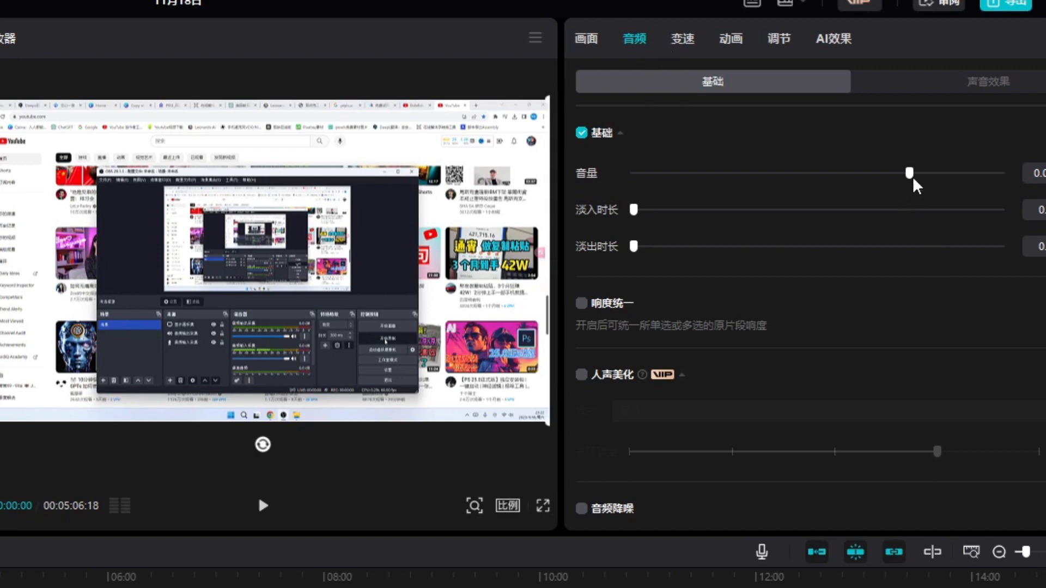
left_click_drag(911, 174, 950, 176)
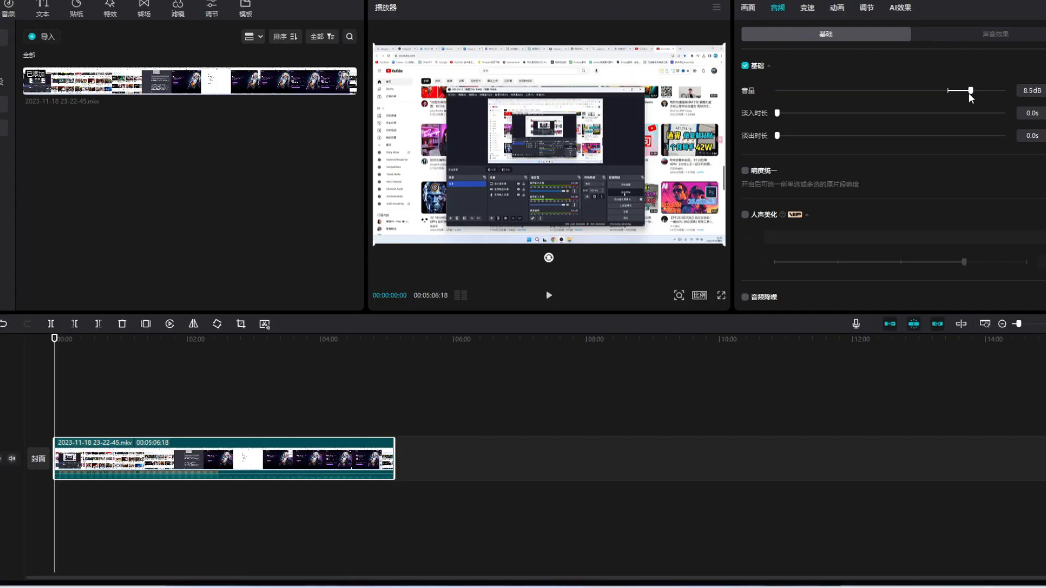
left_click_drag(969, 97, 971, 98)
left_click_drag(972, 98, 971, 99)
Enable audio noise reduction (音频降噪) for the recording and set the project's aspect ratio to 16:9.
scroll(913, 158, "down", 1)
scroll(910, 161, "down", 2)
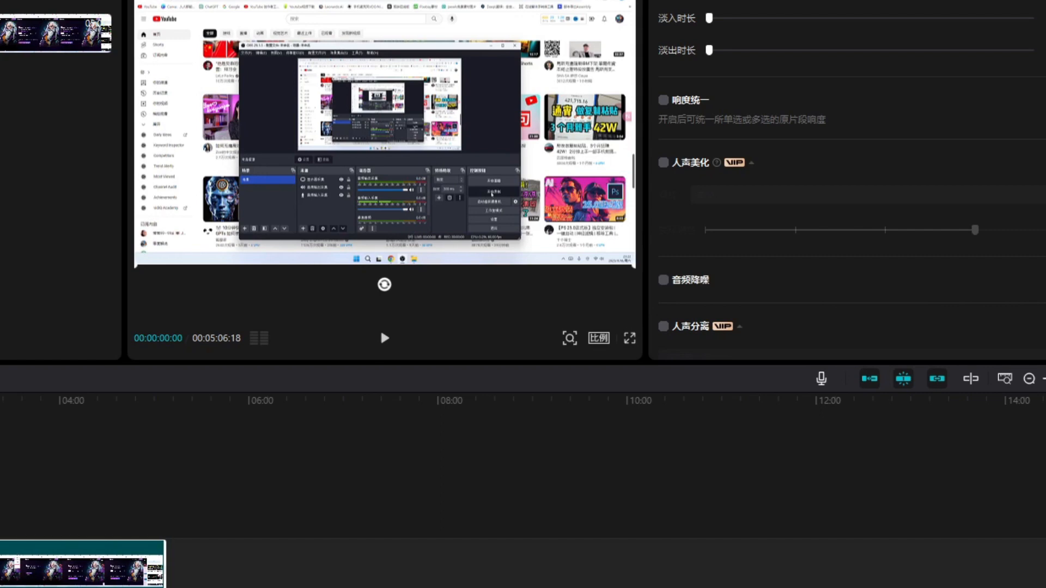
left_click(663, 280)
left_click(600, 340)
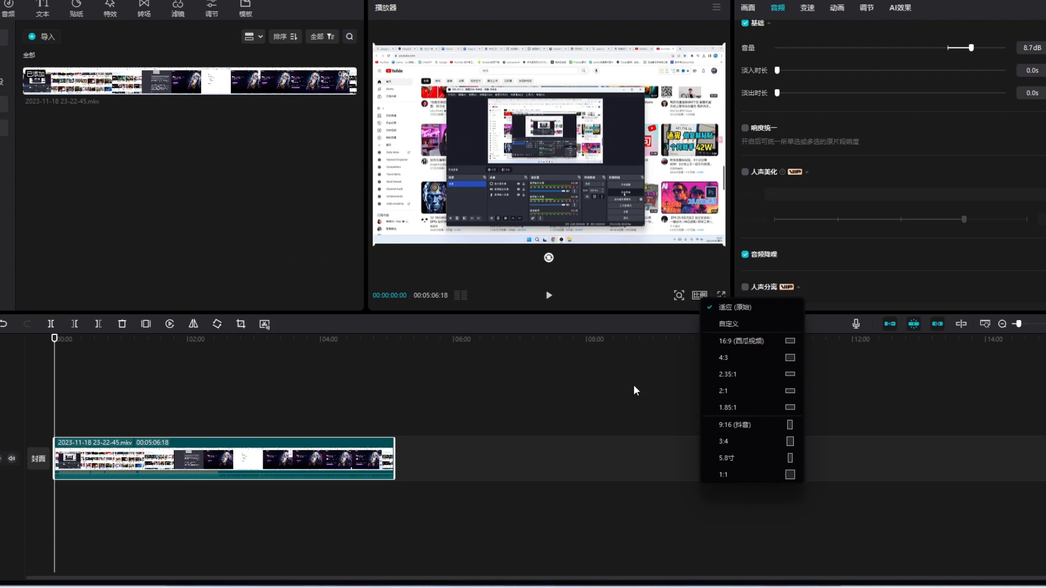
left_click(721, 342)
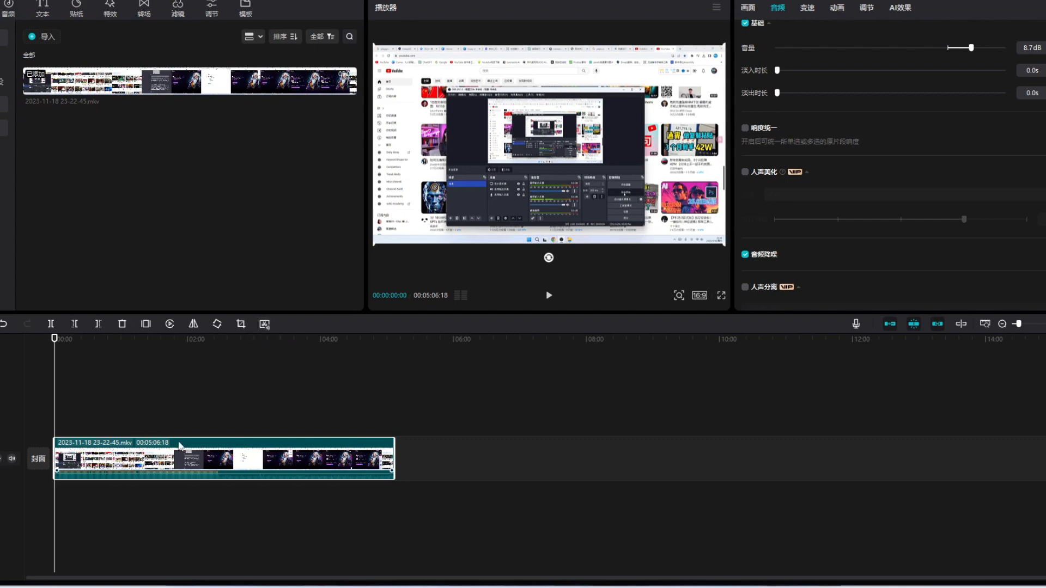
Run 智能剪口播 (smart speech trimming) on the recording and delete the segments it marks.
left_click(265, 325)
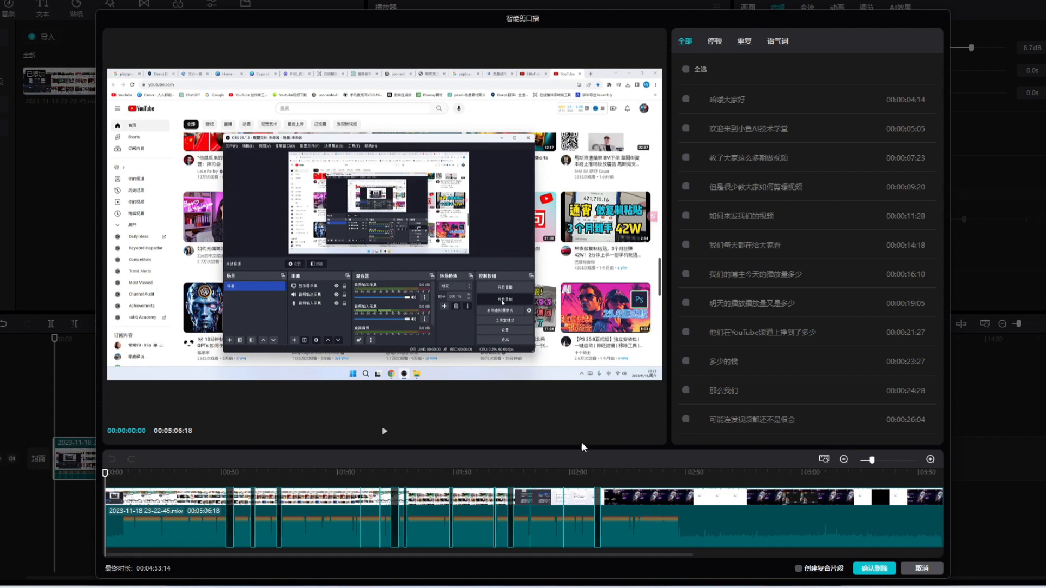
left_click(876, 570)
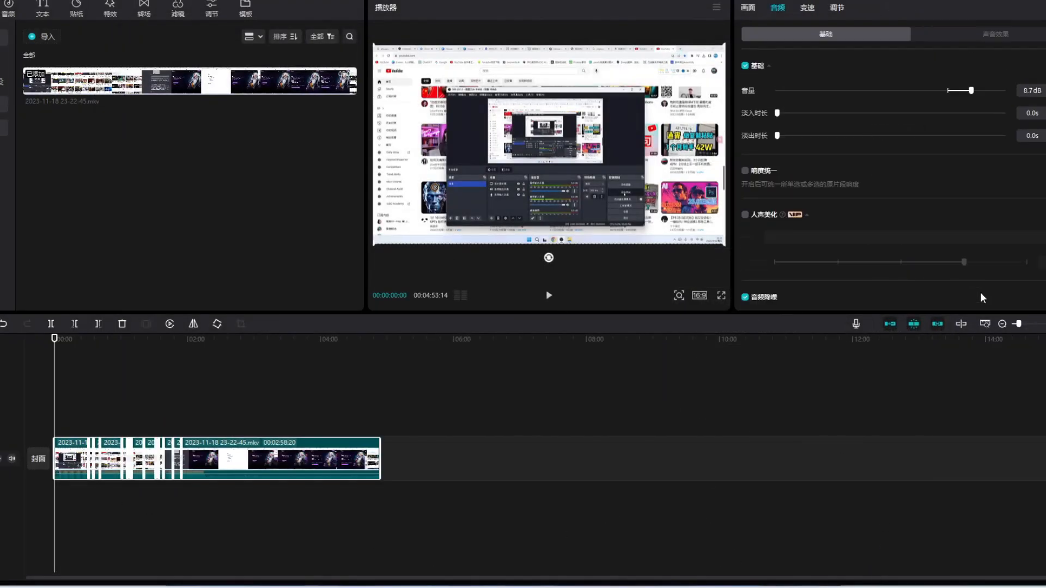
Scale all clips on the timeline to 114% and shift the picture slightly upward in the preview.
left_click_drag(1017, 325, 1027, 324)
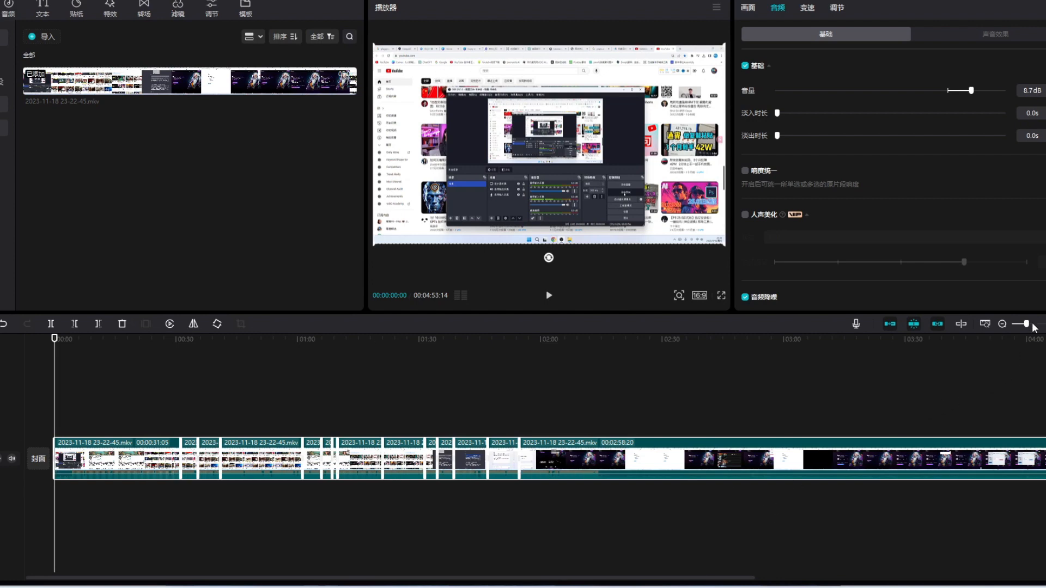
left_click_drag(1027, 324, 1020, 325)
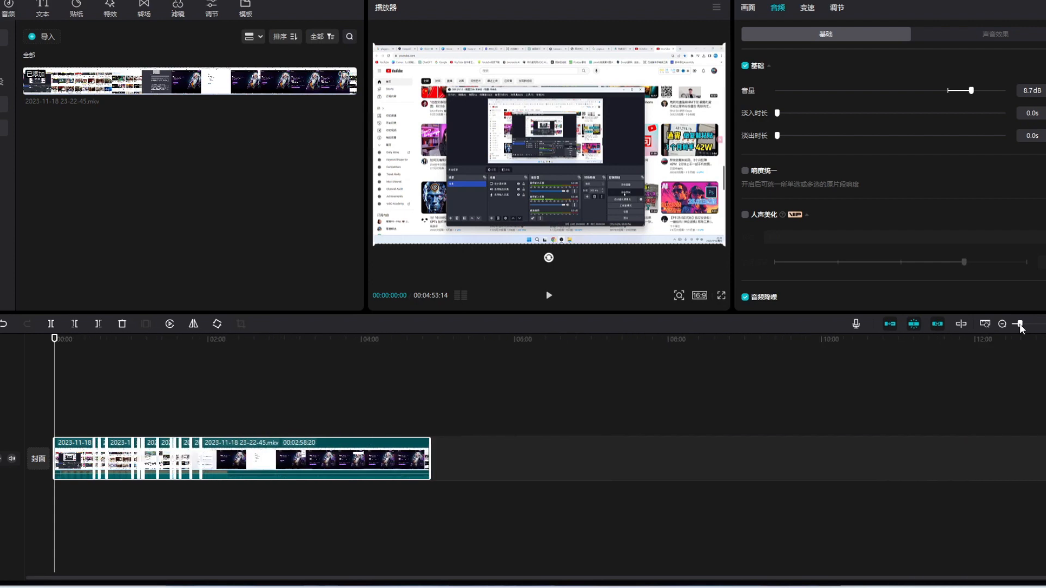
left_click(450, 495)
left_click(252, 474)
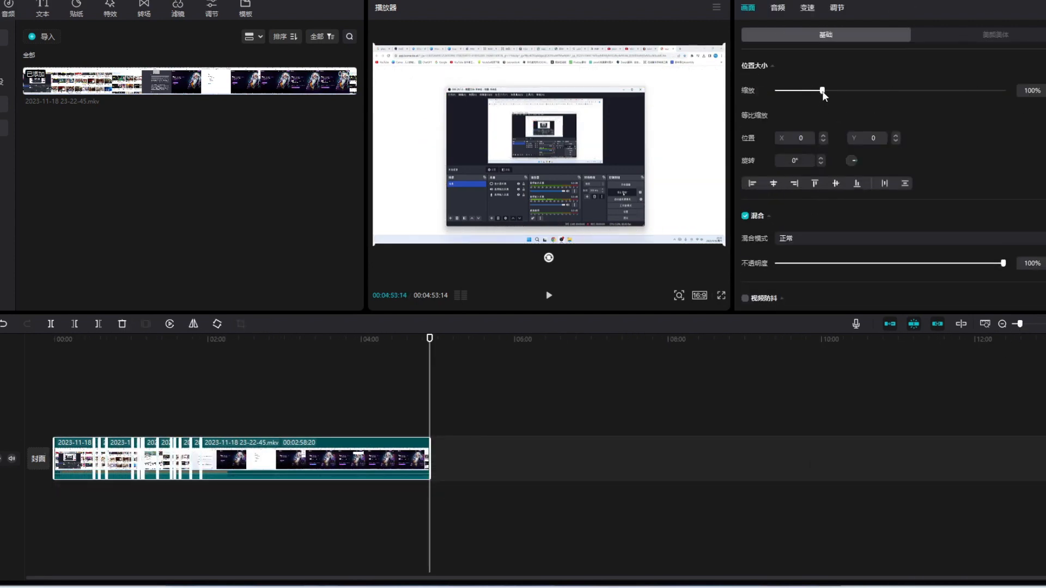
left_click_drag(823, 92, 829, 92)
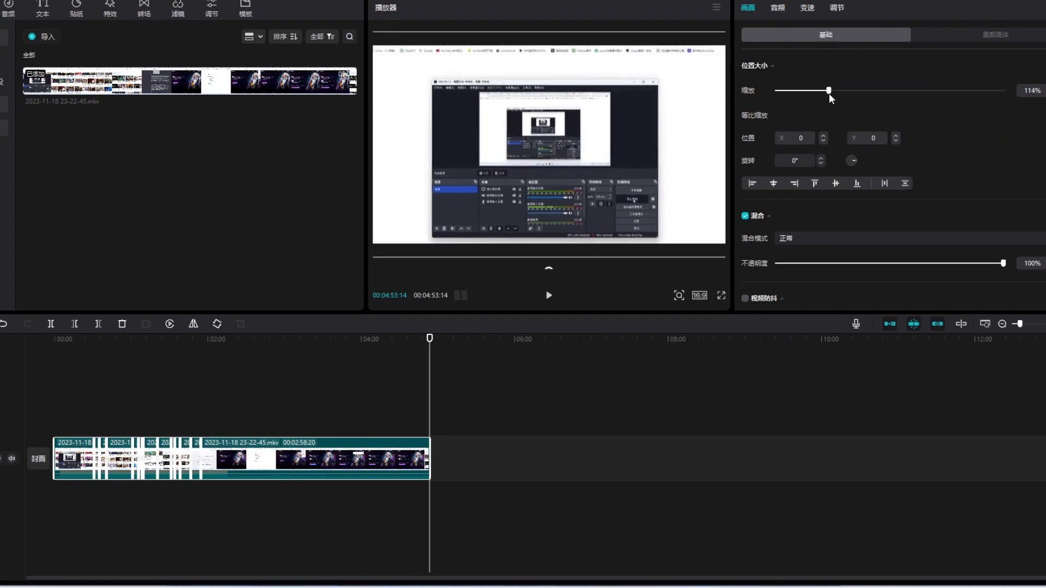
mouse_move(691, 166)
left_mouse_down()
mouse_move(692, 152)
mouse_move(690, 165)
left_mouse_up()
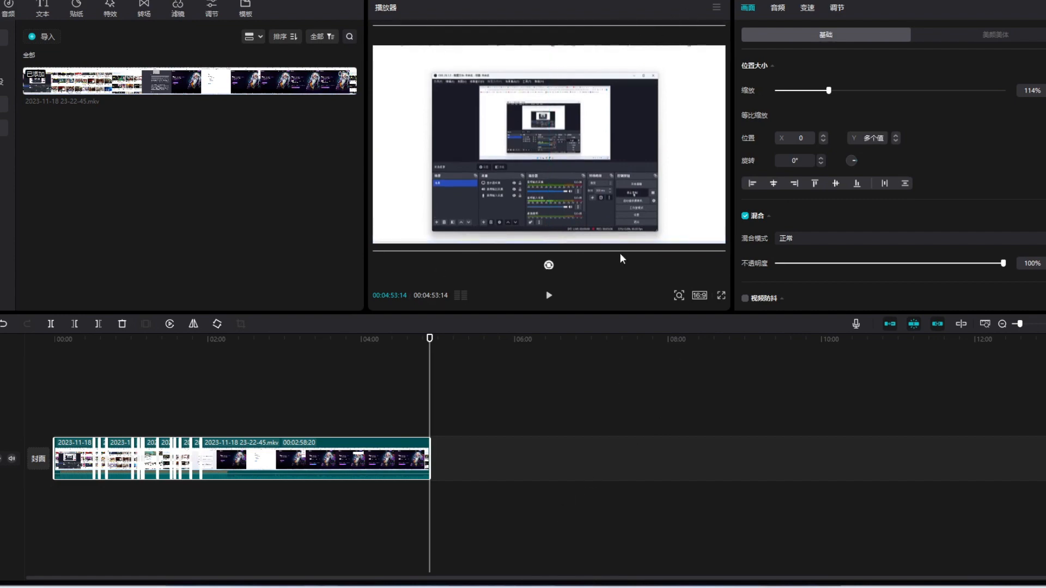
Play the opening of the recording and trim away everything before 00:00:02:29.
left_click(546, 532)
left_click(58, 431)
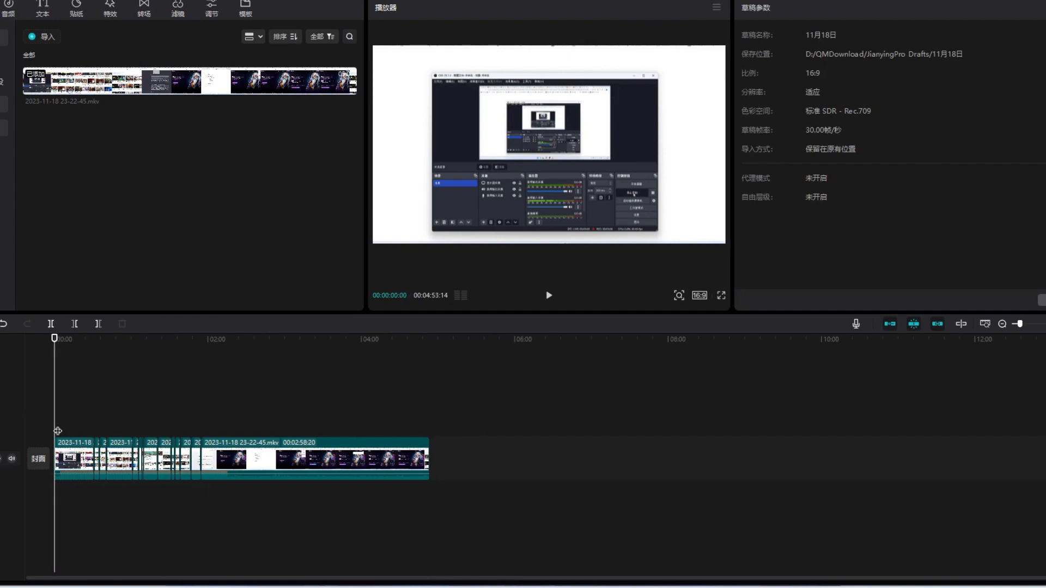
key("space")
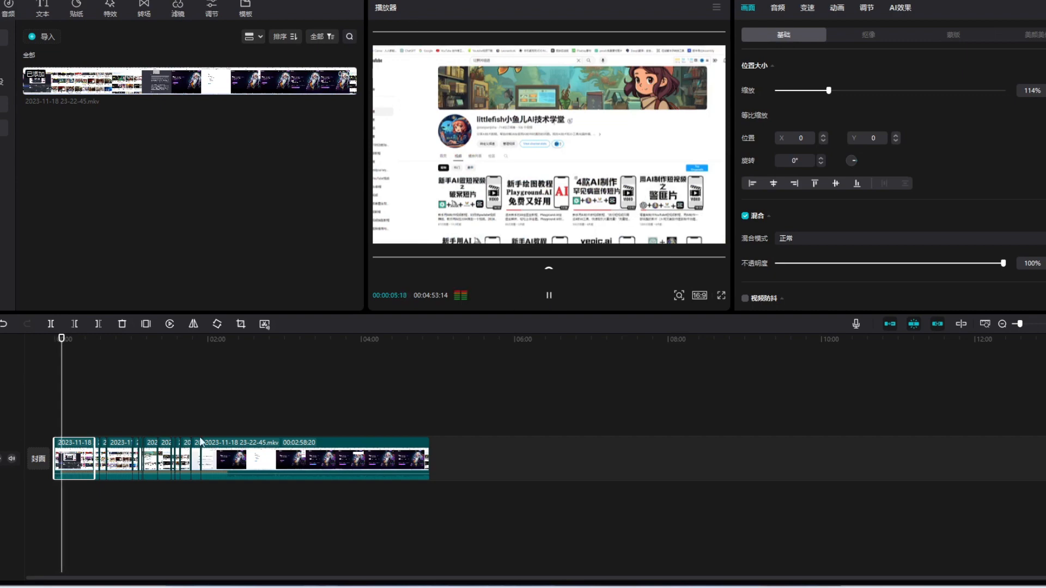
left_click_drag(62, 344, 54, 343)
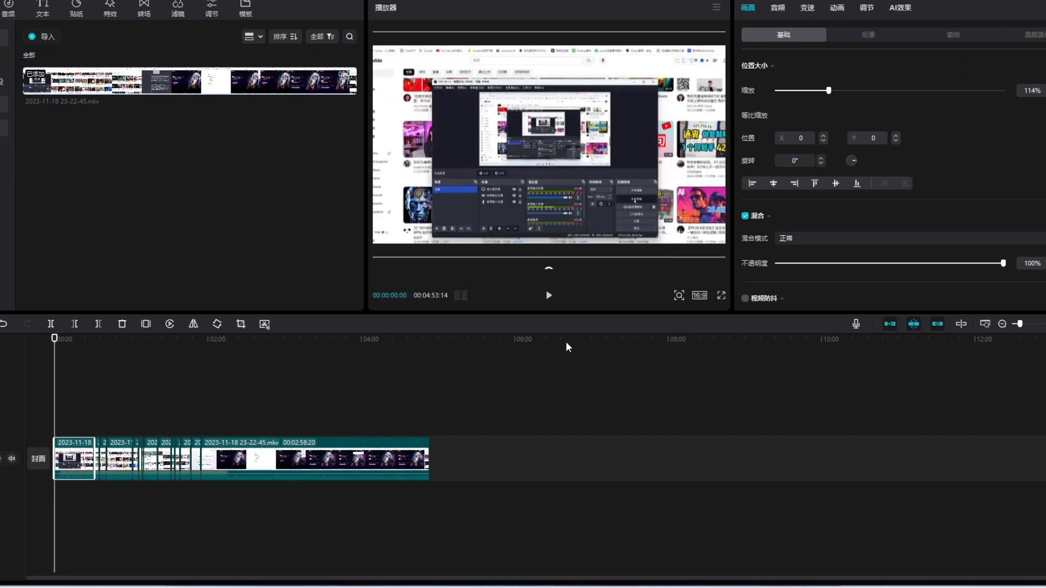
left_click(550, 296)
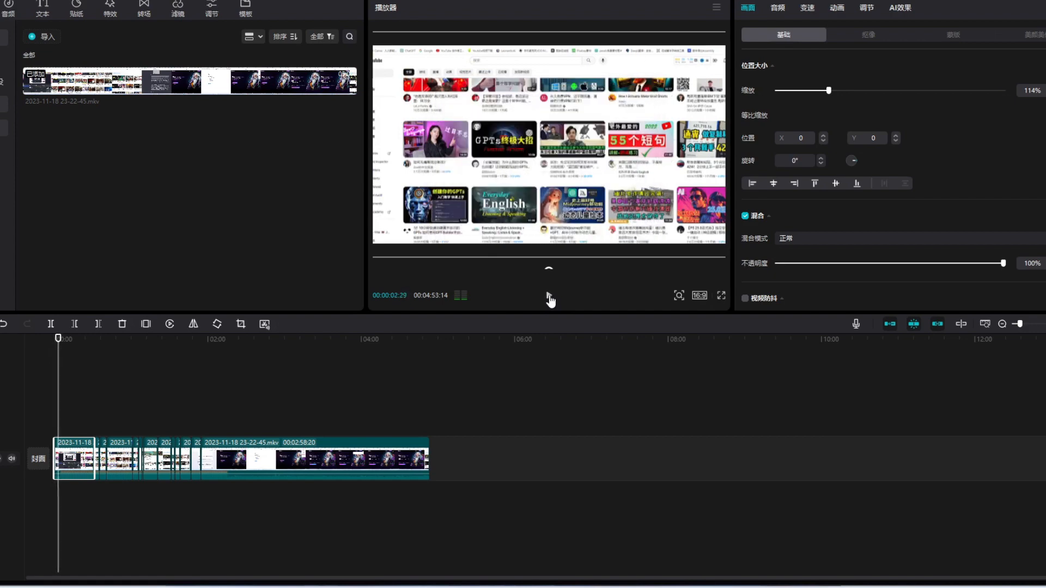
left_click(550, 297)
left_click(75, 324)
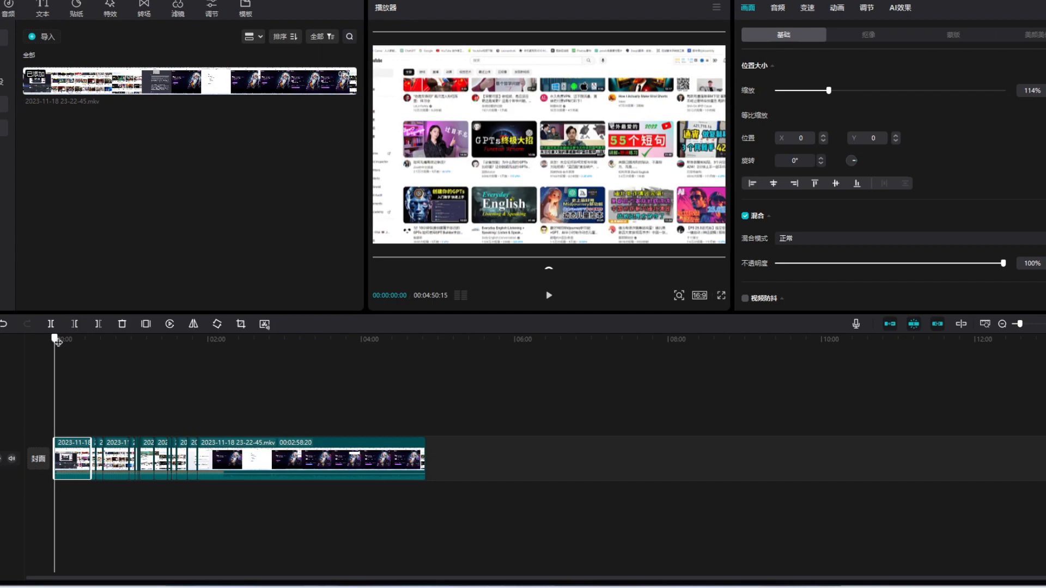
Check the ending of the recording, trim away everything after 00:04:38:27 and return the playhead to the start.
left_click_drag(57, 342, 409, 377)
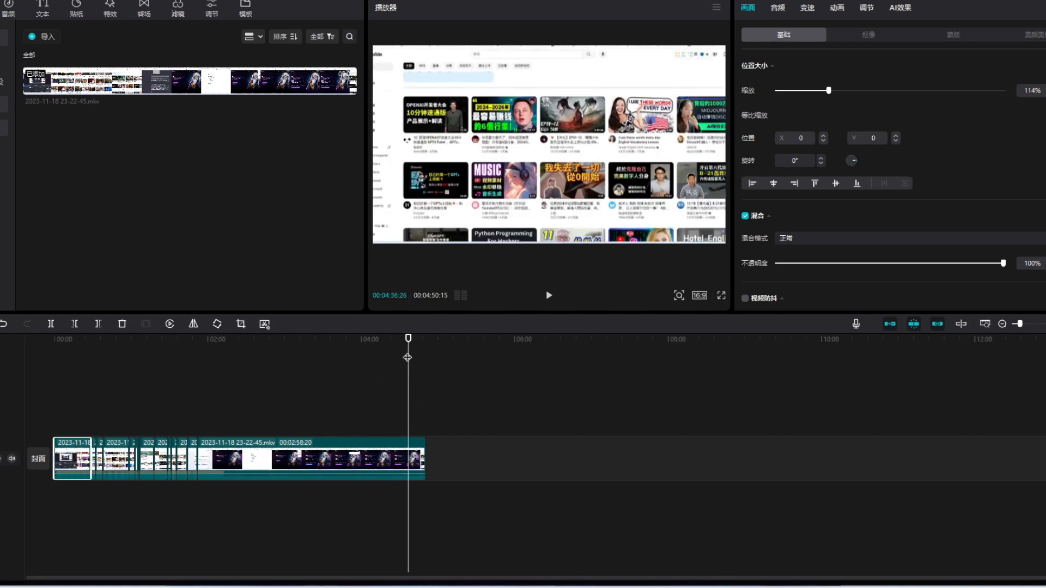
key("space")
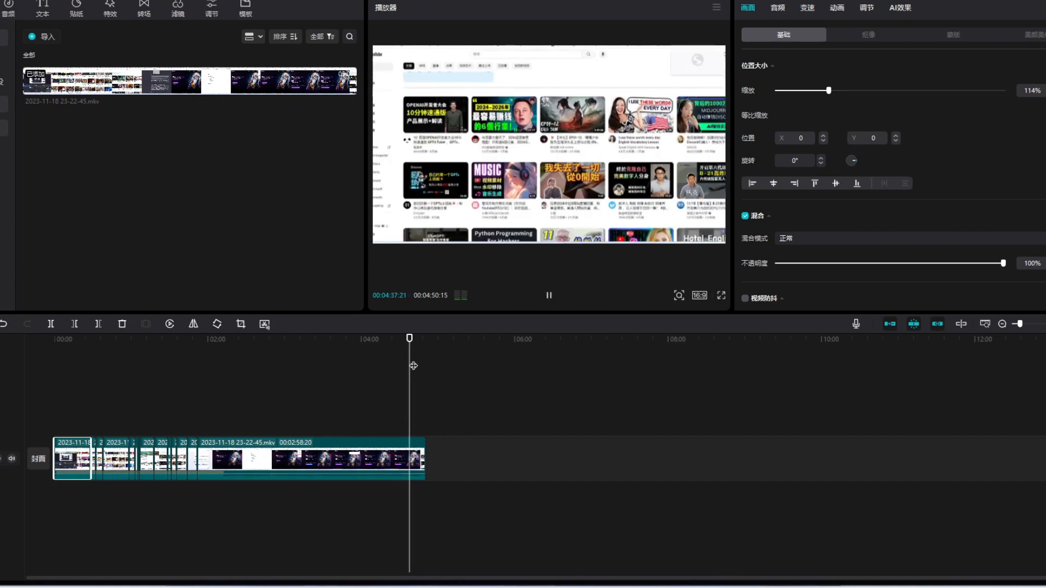
key("space")
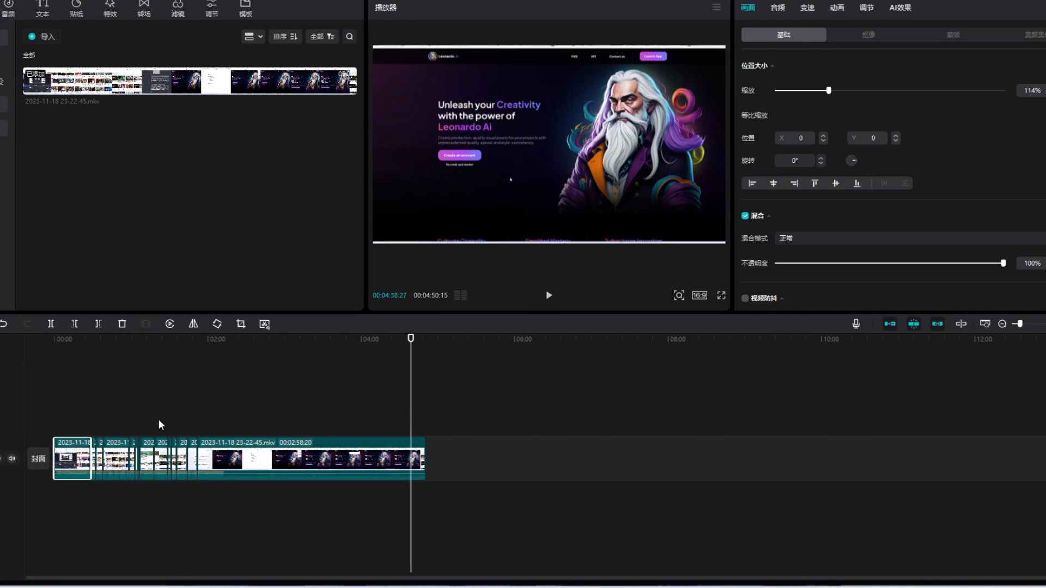
left_click(99, 325)
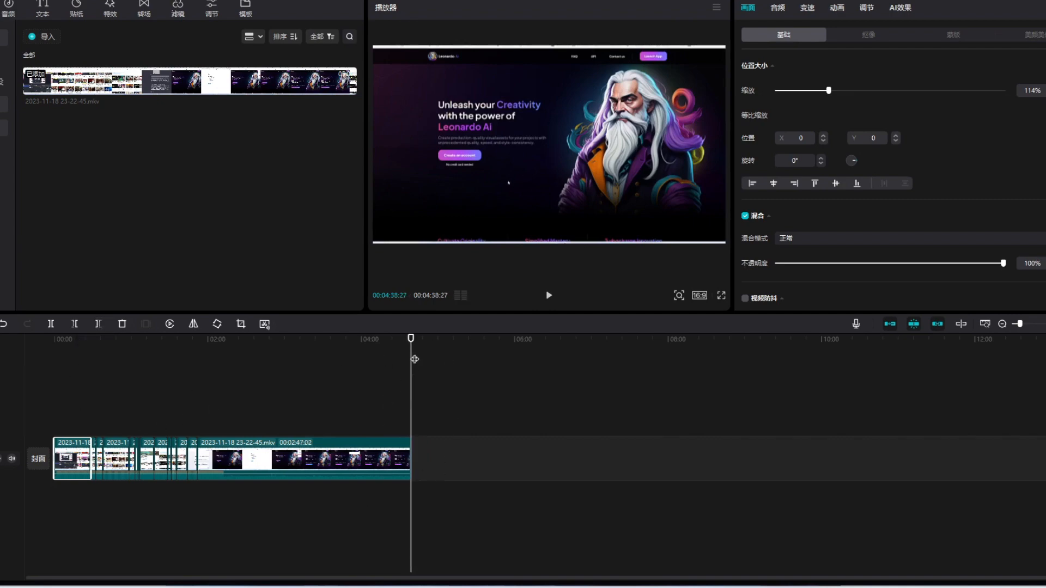
left_click_drag(412, 343, 42, 378)
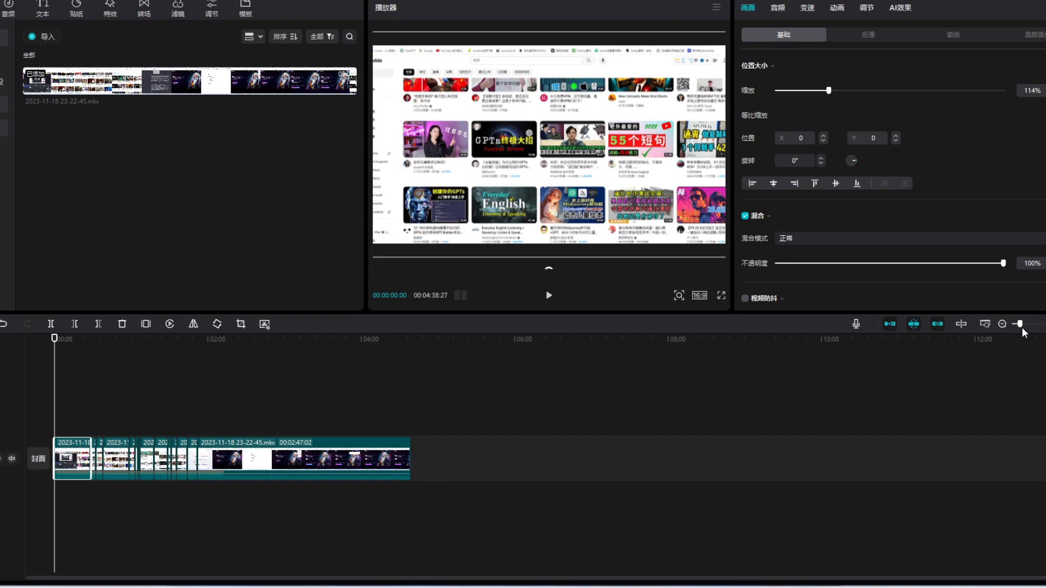
left_click_drag(1022, 327, 1030, 327)
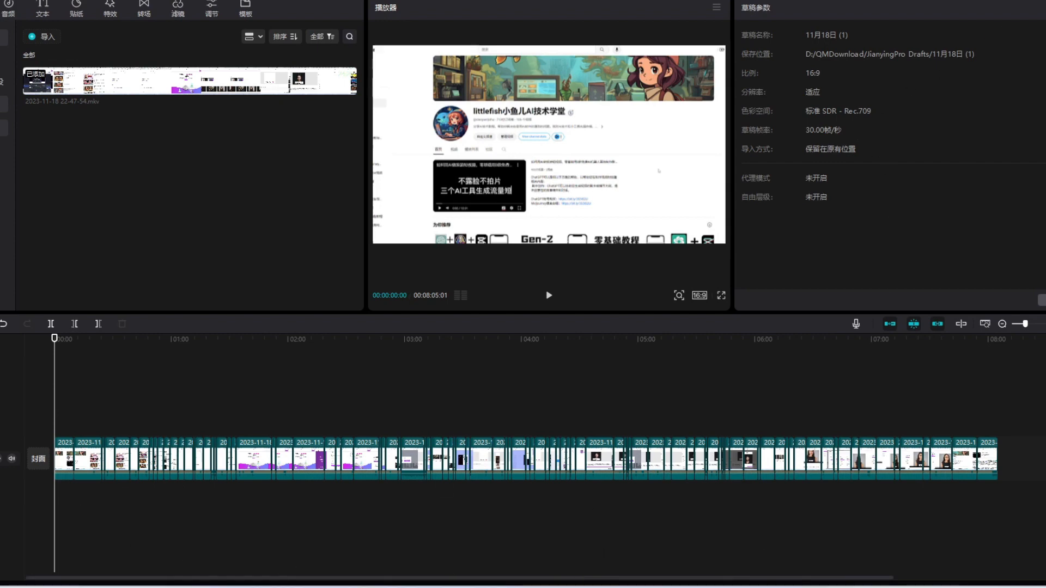
Export the project with 视频导出 (video export) enabled, saving it to a new folder 让照片说话2 on drive D.
key("ctrl+e")
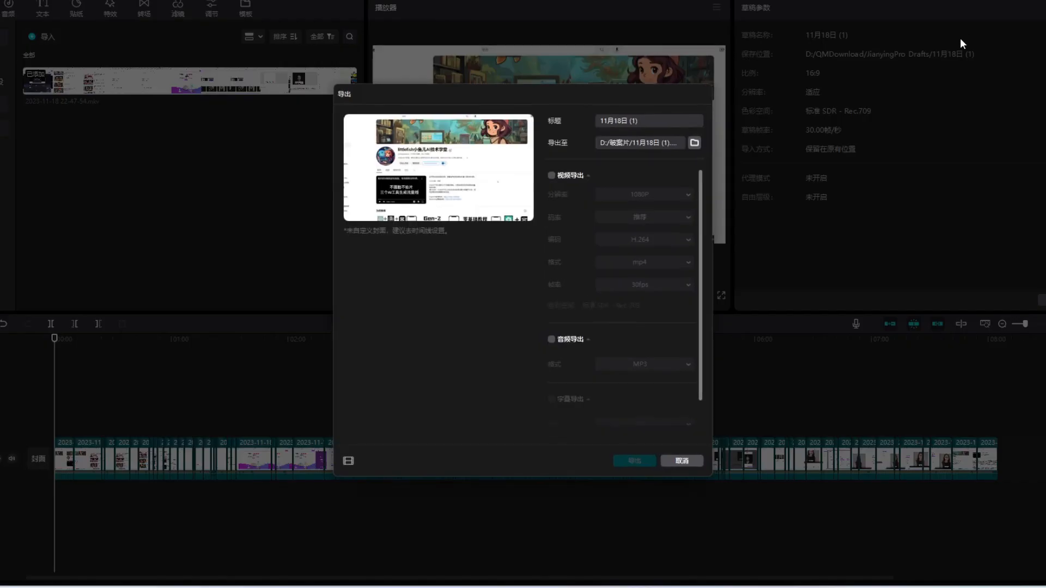
left_click(695, 143)
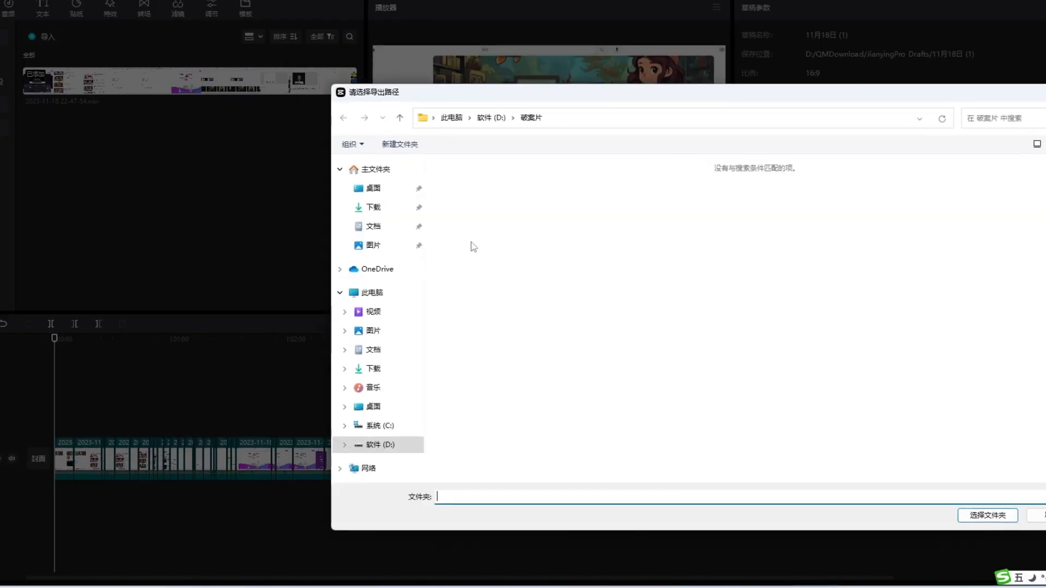
left_click(380, 445)
right_click(708, 343)
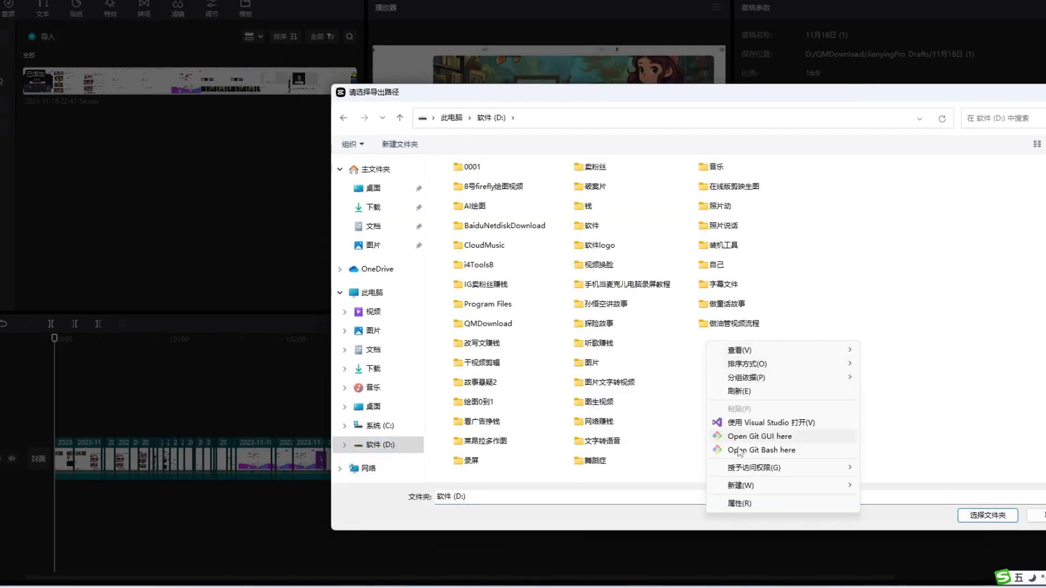
mouse_move(816, 489)
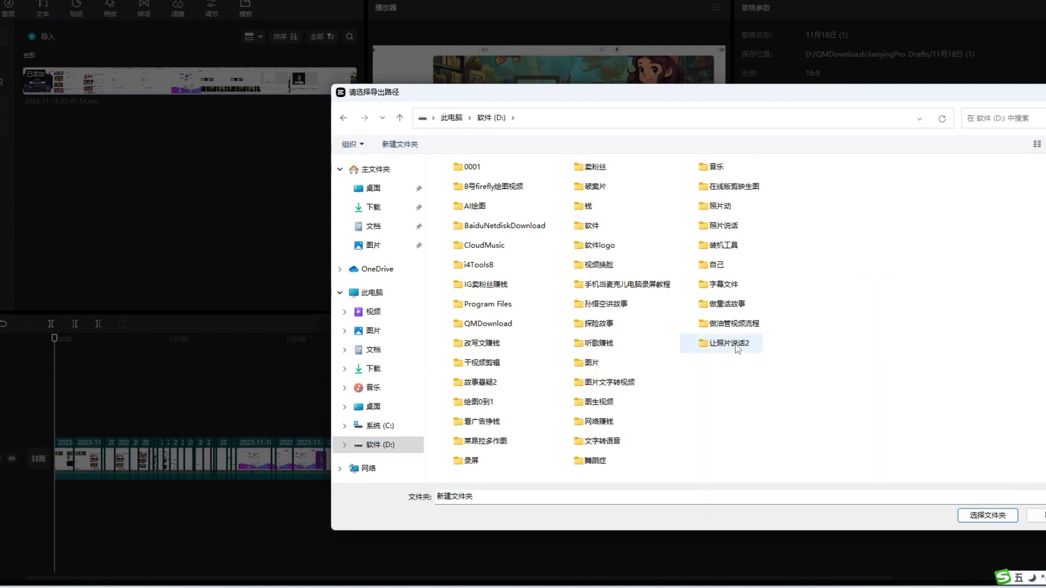
double_click(739, 348)
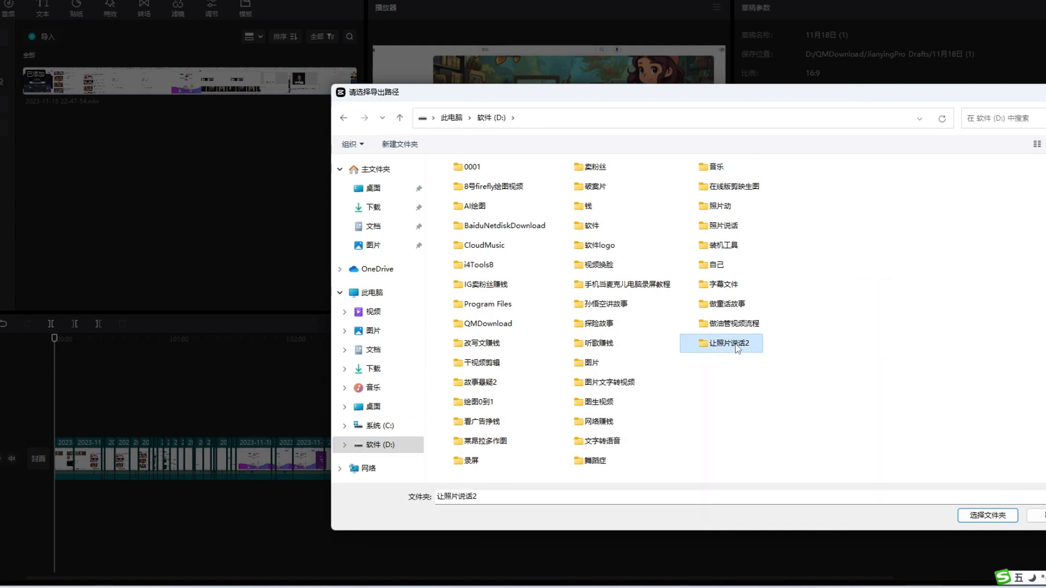
left_click(993, 518)
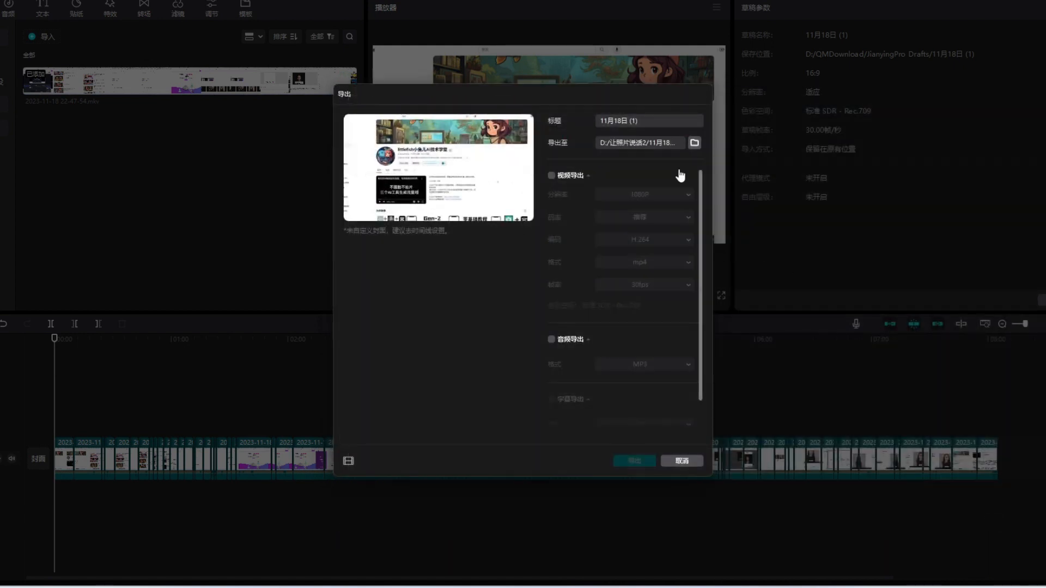
left_click(551, 177)
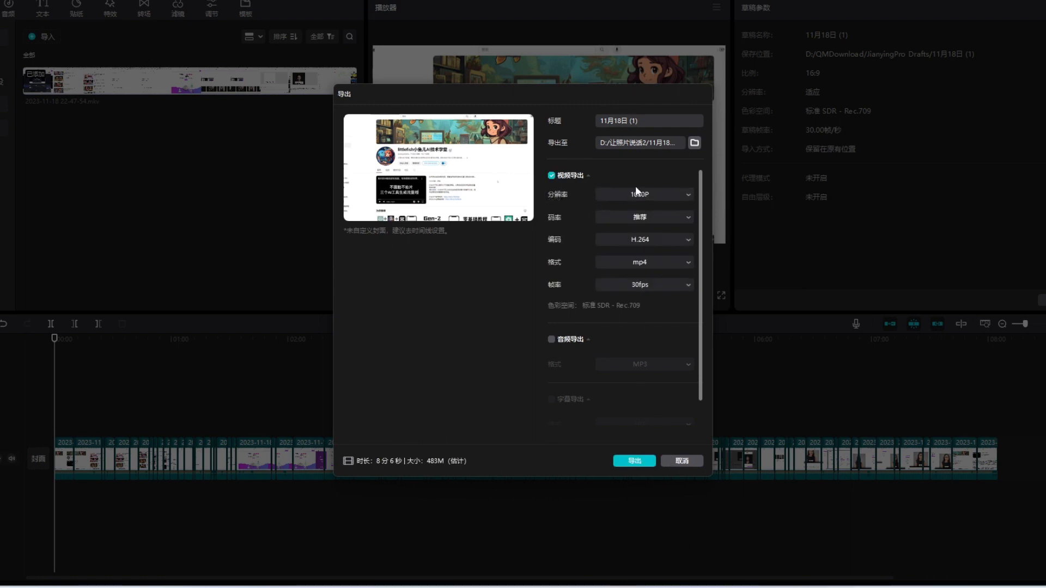
left_click(635, 461)
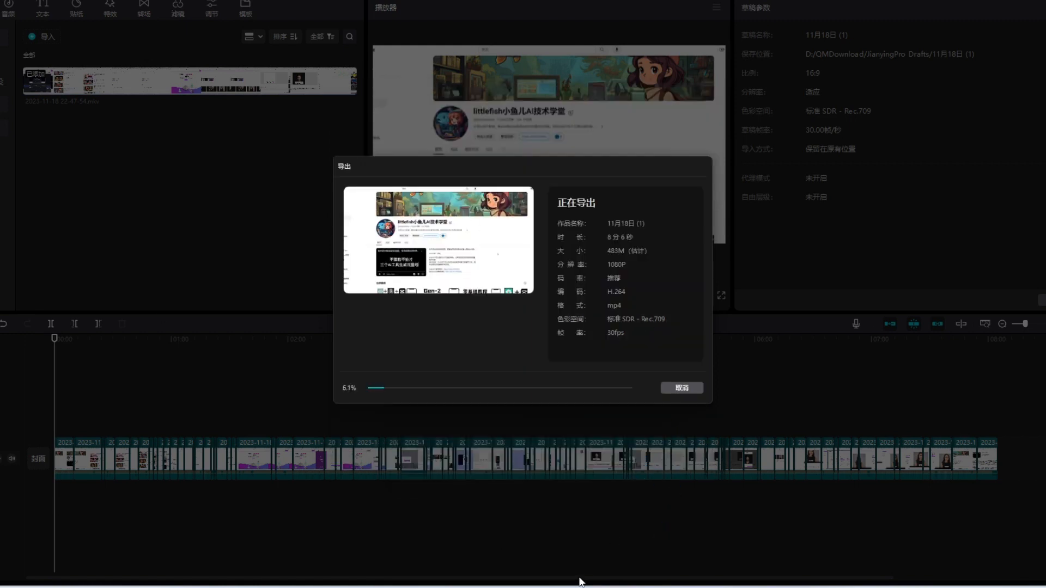
Switch to Chrome and bring up the 上传视频 (upload video) window from the YouTube channel page.
mouse_move(512, 587)
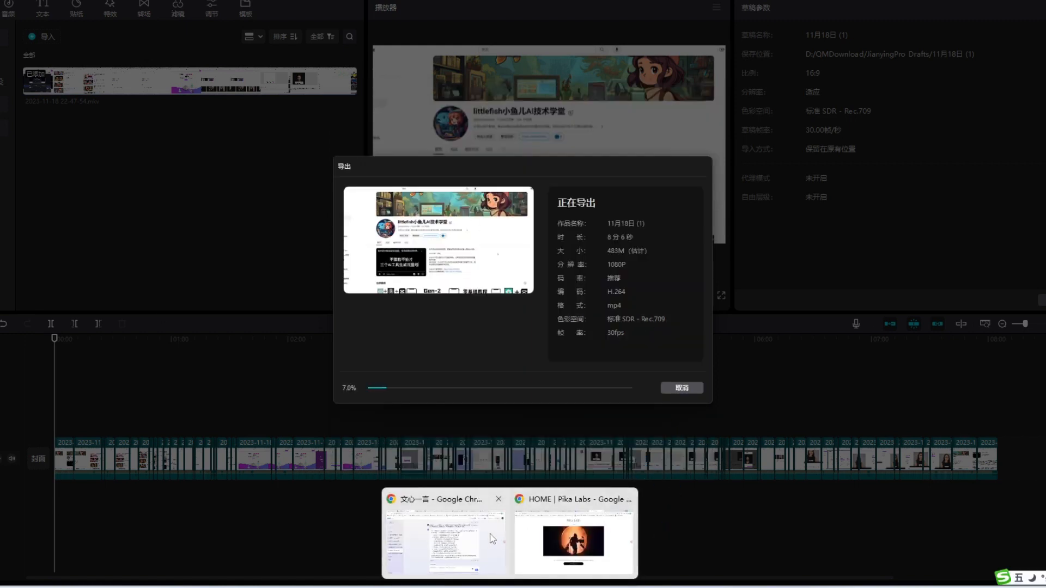
left_click(462, 535)
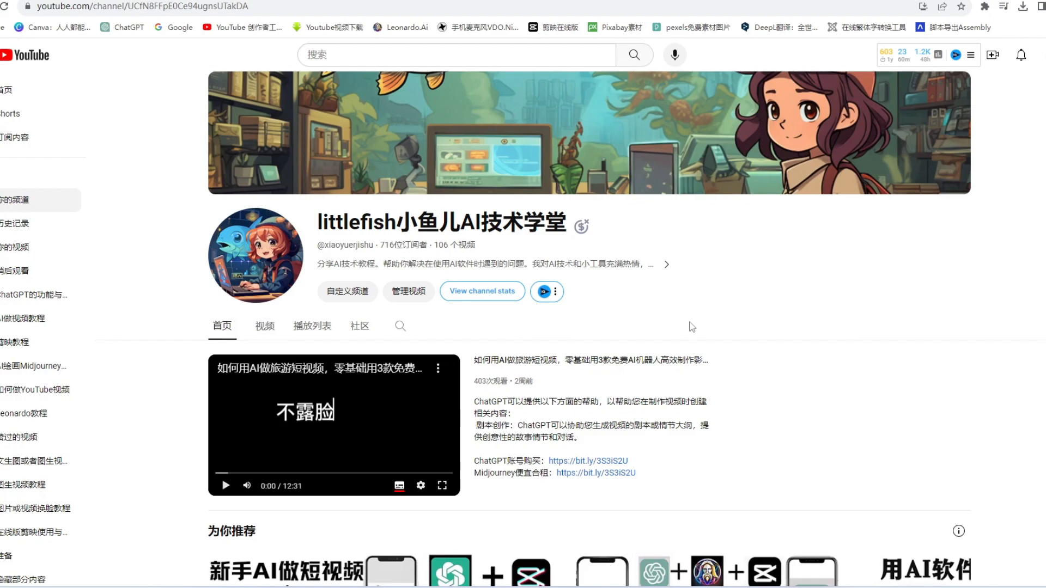
scroll(691, 338, "down", 5)
scroll(700, 346, "up", 5)
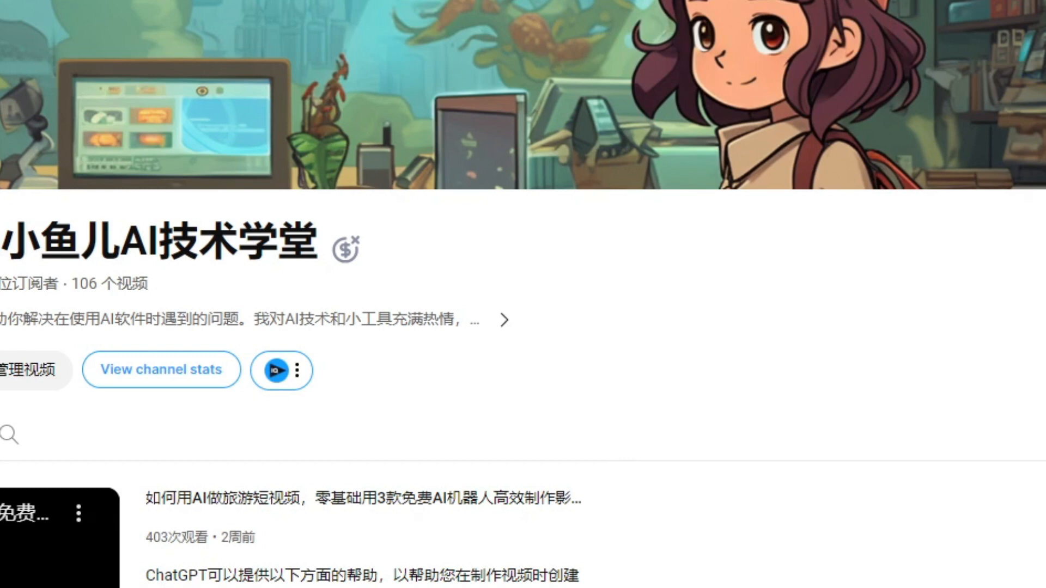
left_click(907, 39)
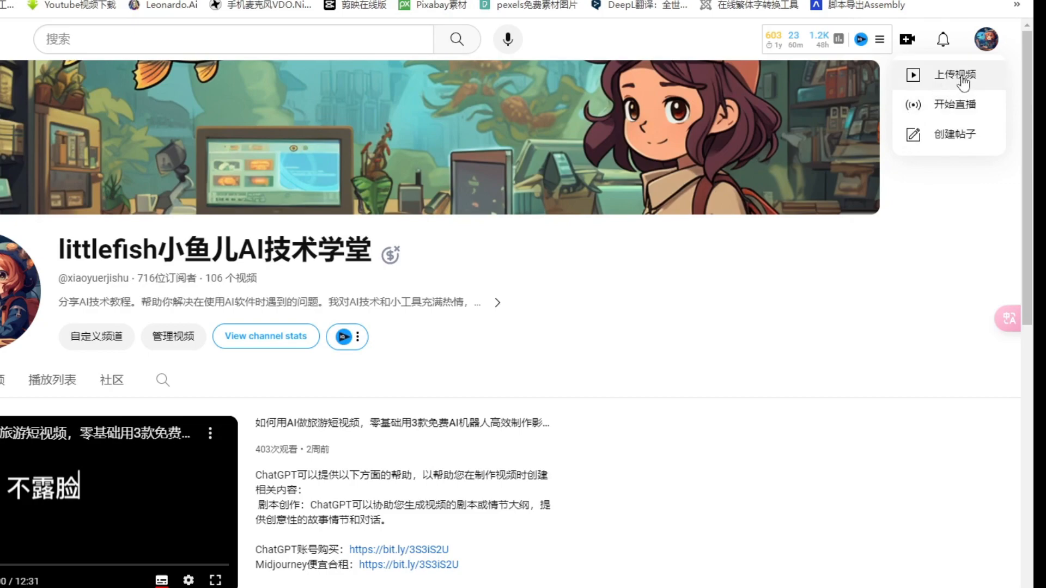
key("Escape")
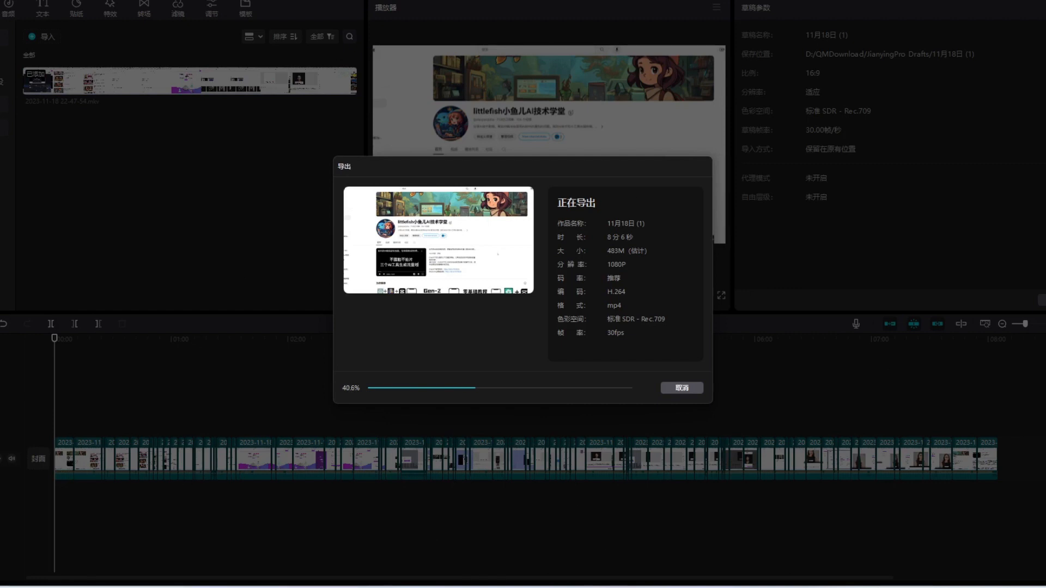
mouse_move(510, 587)
left_click(446, 546)
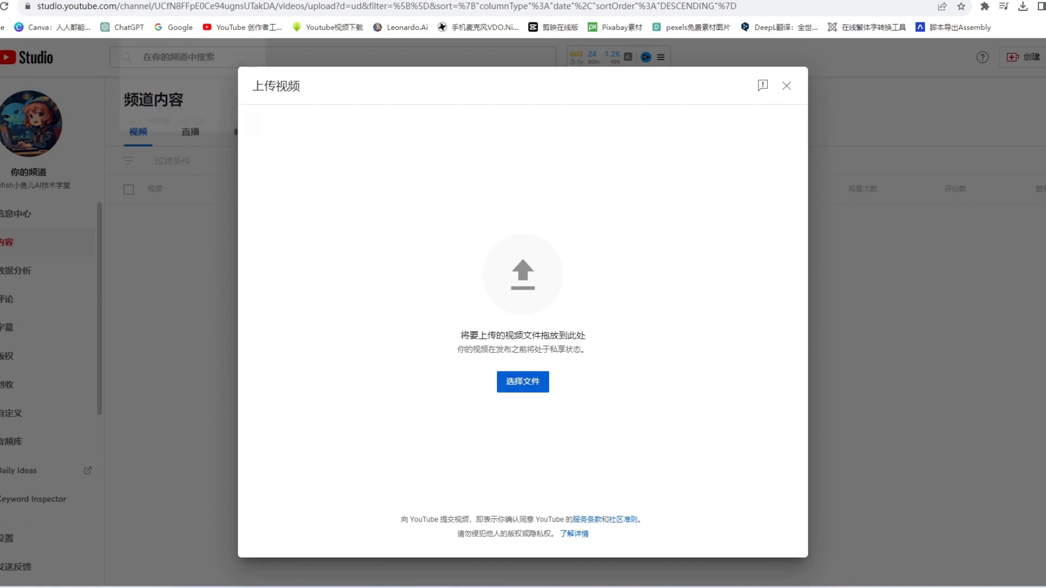
Go to the Canva home page and open the copied yepic.ai 让照片说话 banner from the recent designs.
left_click(164, 1)
left_click(262, 1)
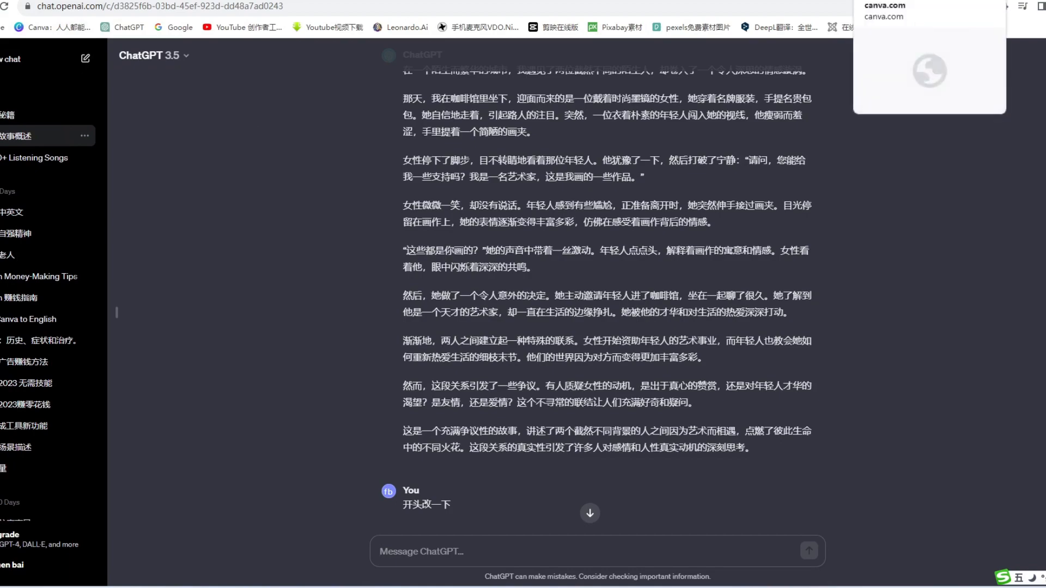
left_click(905, 0)
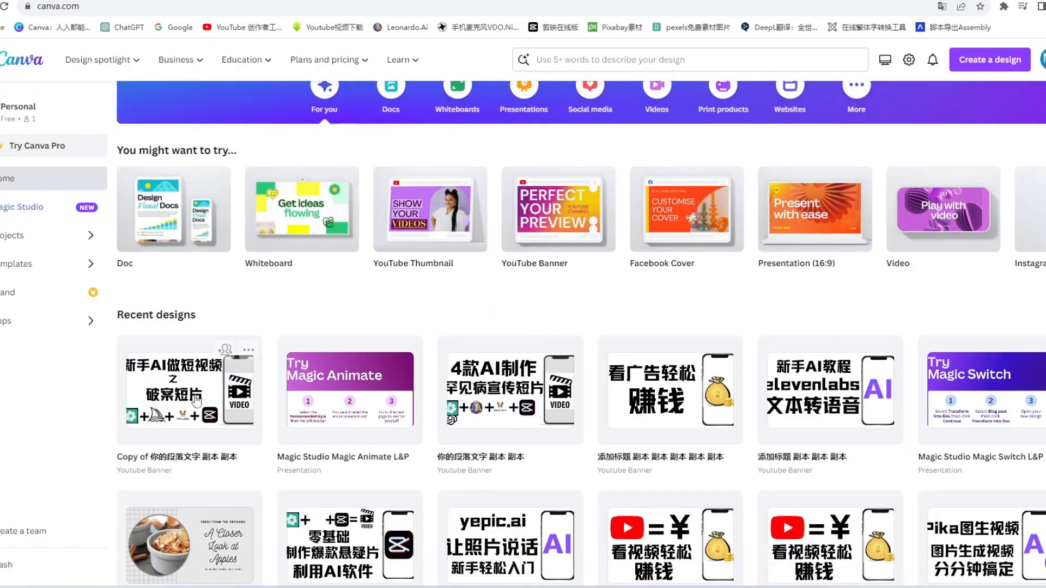
scroll(380, 433, "down", 6)
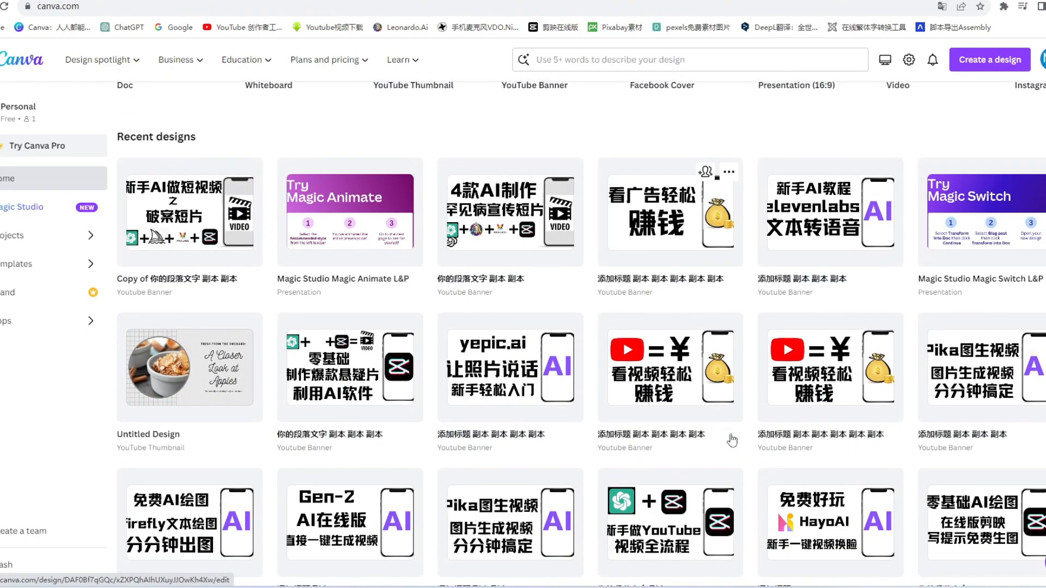
scroll(650, 420, "up", 6)
scroll(651, 420, "down", 3)
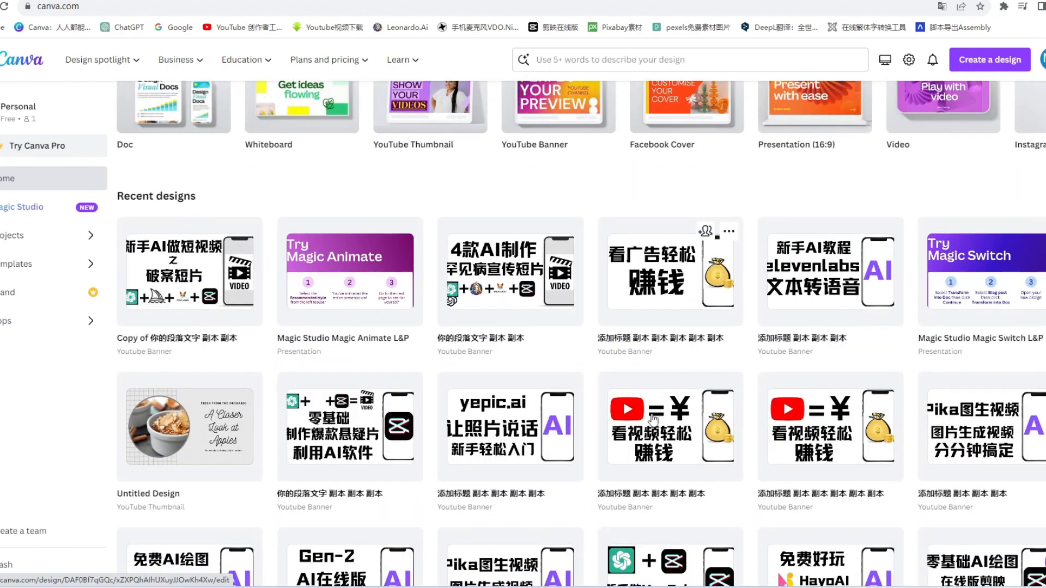
scroll(326, 419, "down", 1)
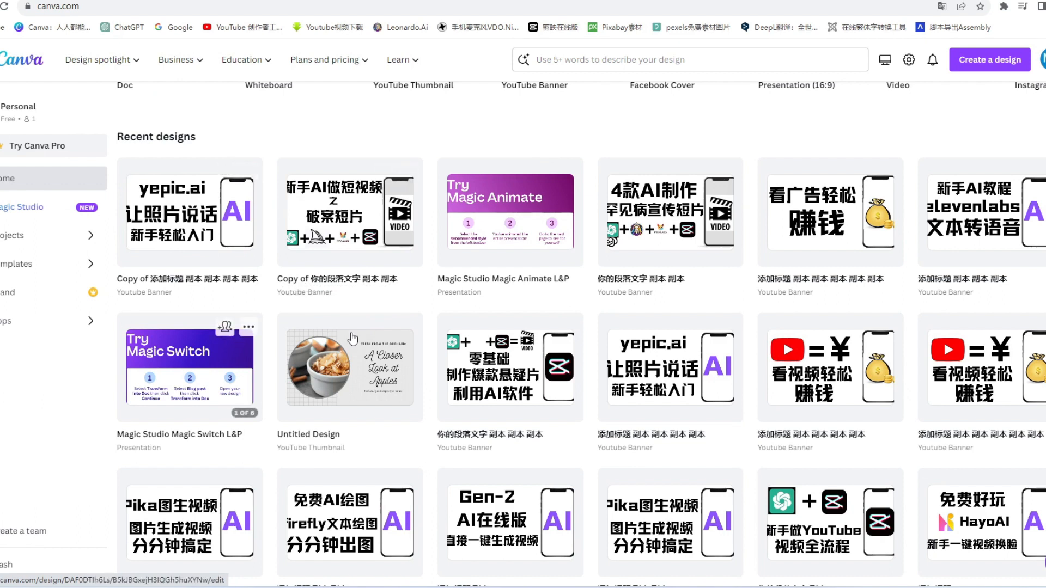
left_click(181, 214)
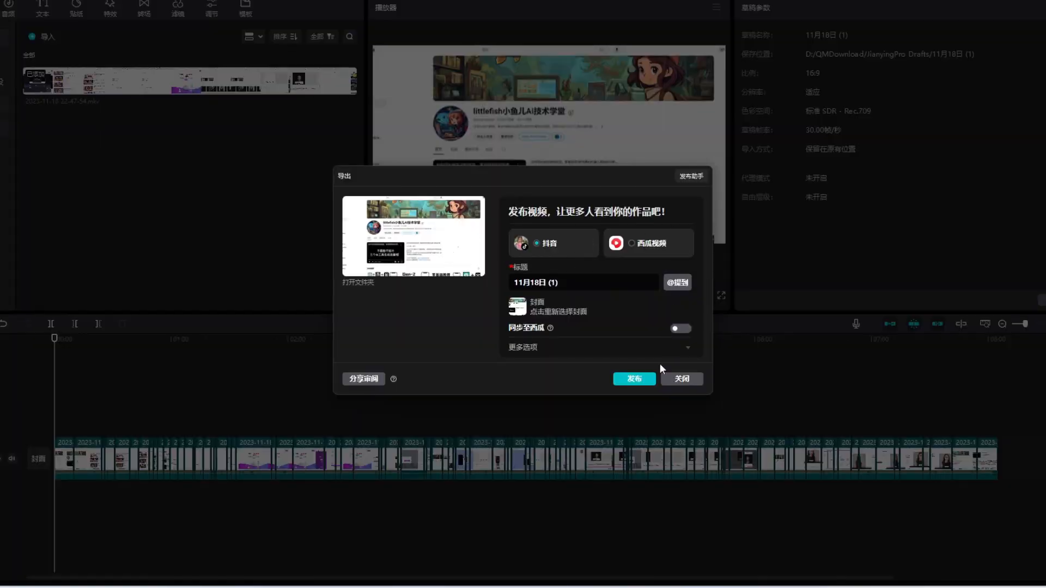
Close the export window and run 识别字幕 (automatic subtitle recognition) on the recording.
left_click(680, 384)
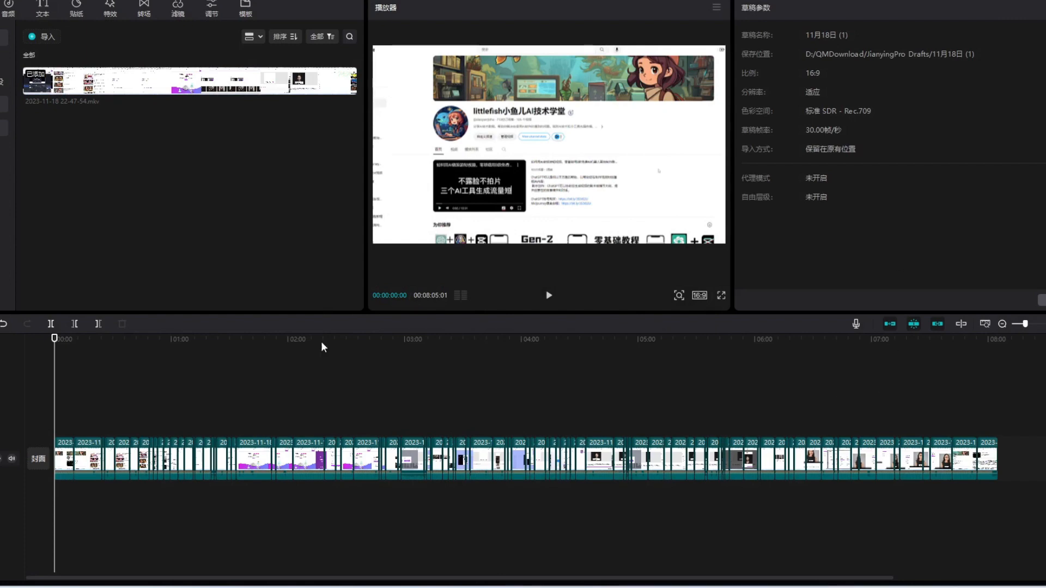
left_click(43, 12)
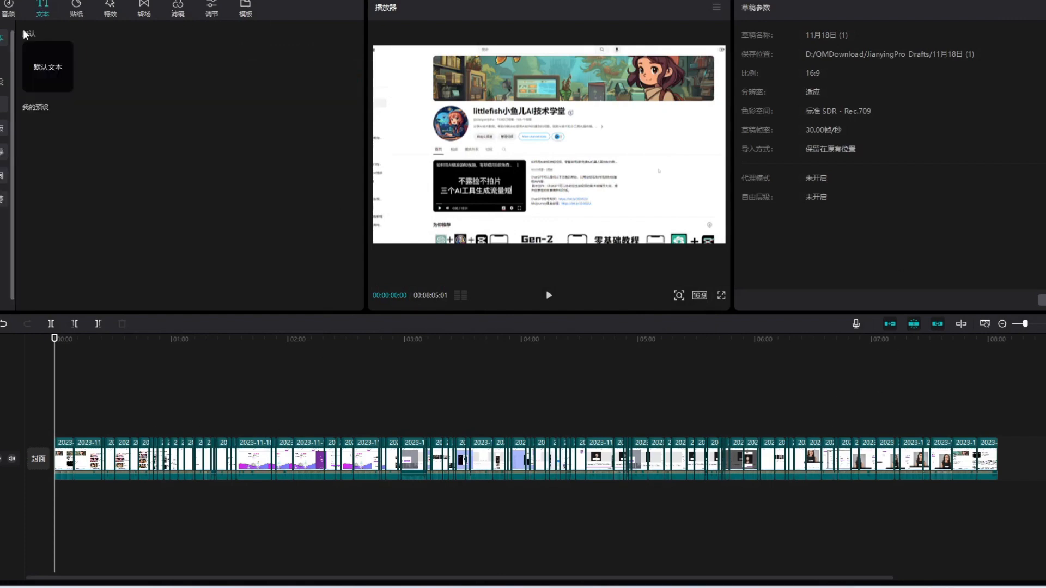
left_click(3, 109)
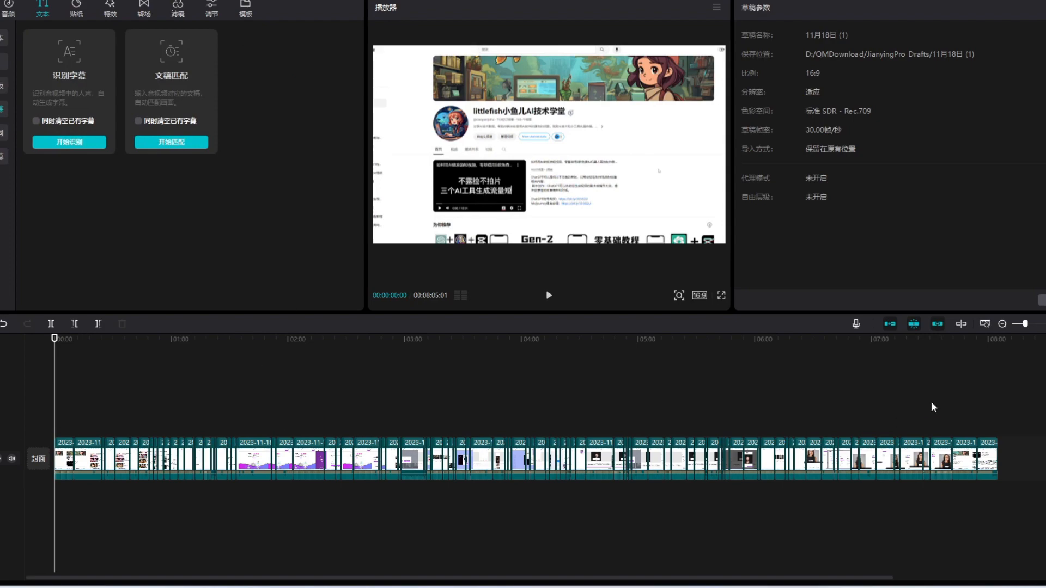
left_click(64, 145)
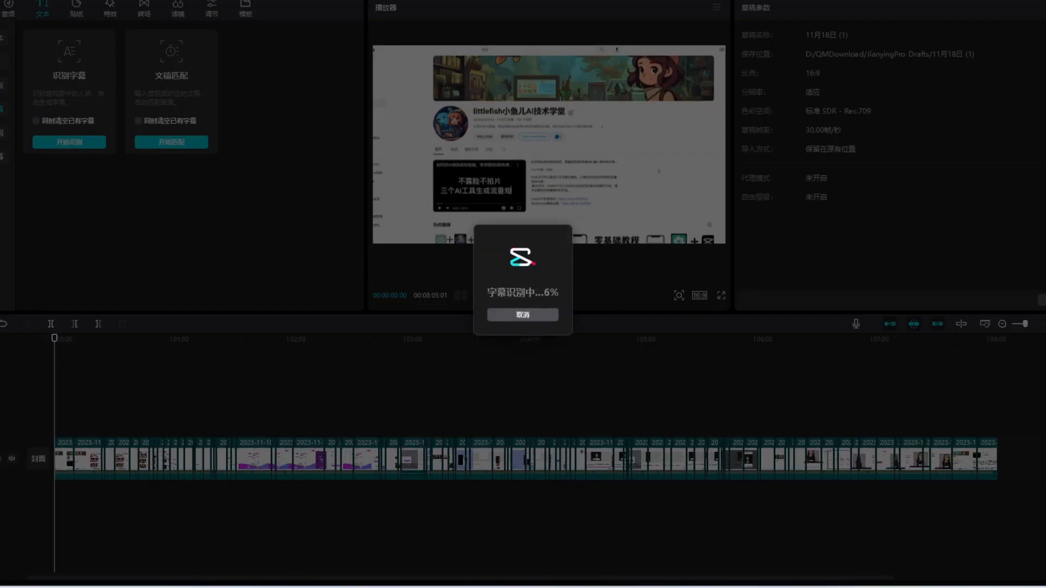
Switch to YouTube Studio in Chrome and select the exported video 11月18日 (1).mp4 for upload.
mouse_move(510, 584)
left_click(485, 552)
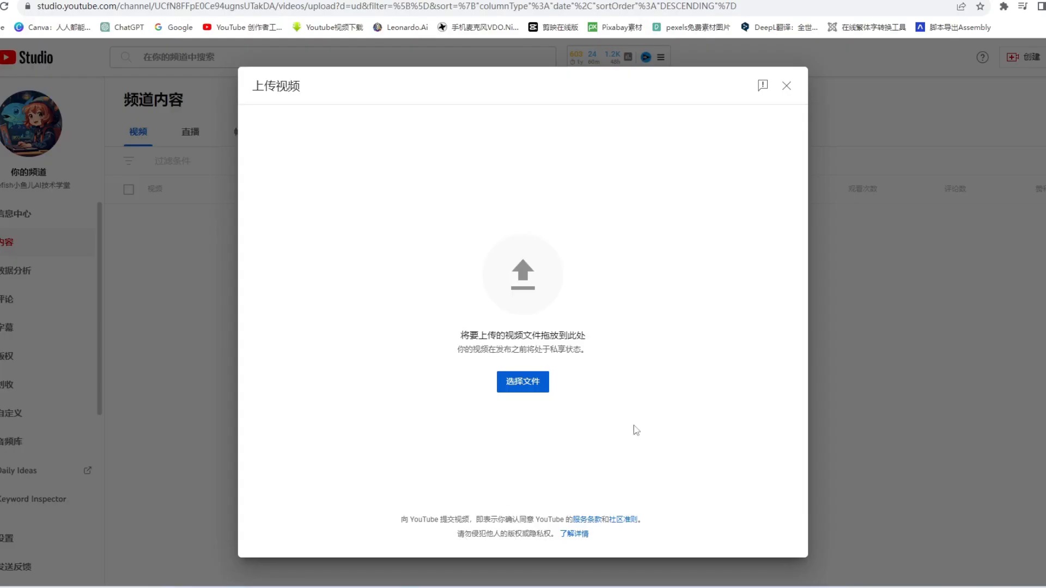
left_click(522, 384)
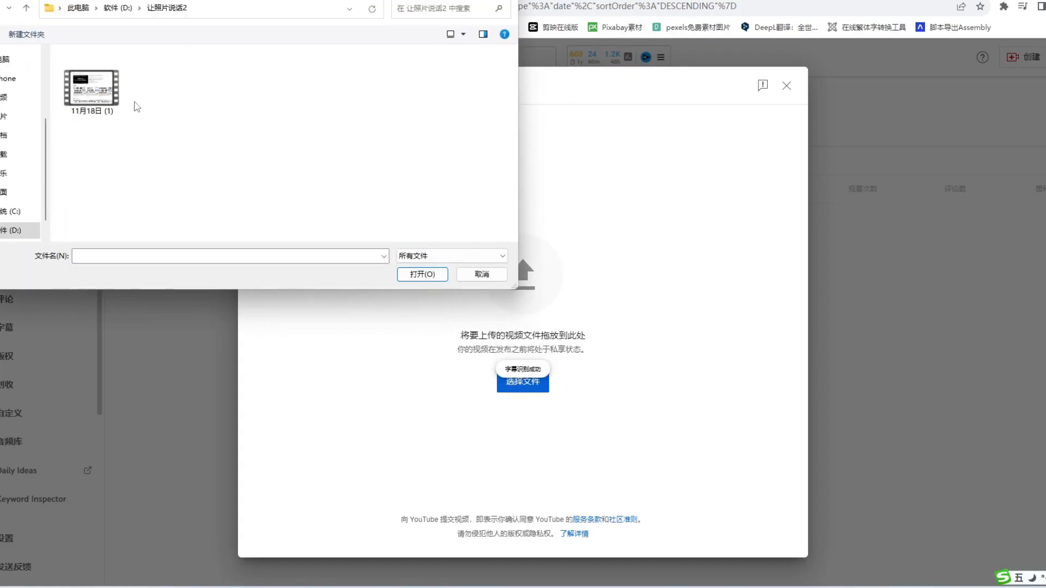
double_click(94, 87)
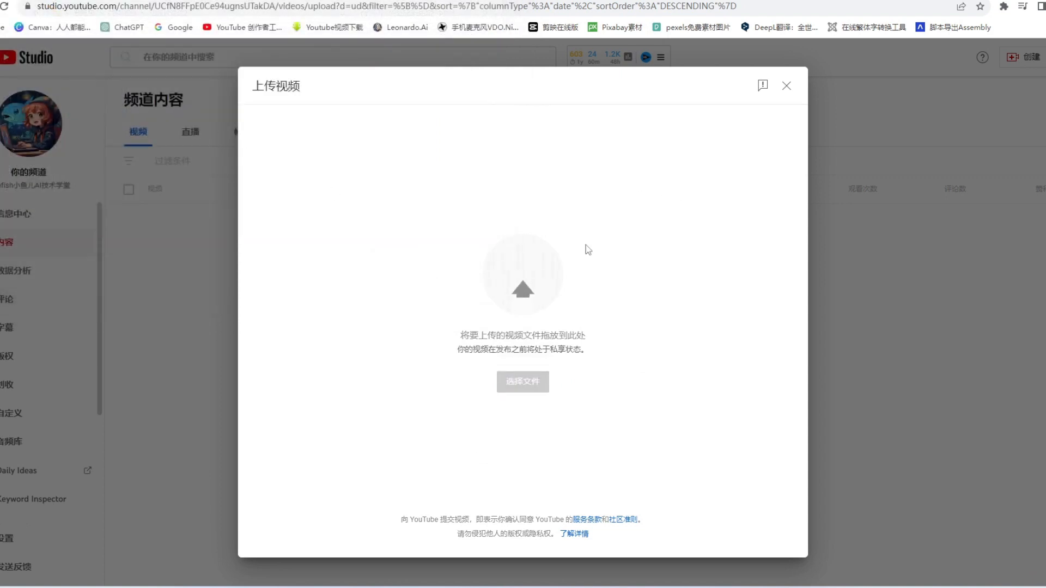
Switch back to 剪映 and export only the subtitles as SRT, with 视频导出 (video export) disabled.
left_click(614, 542)
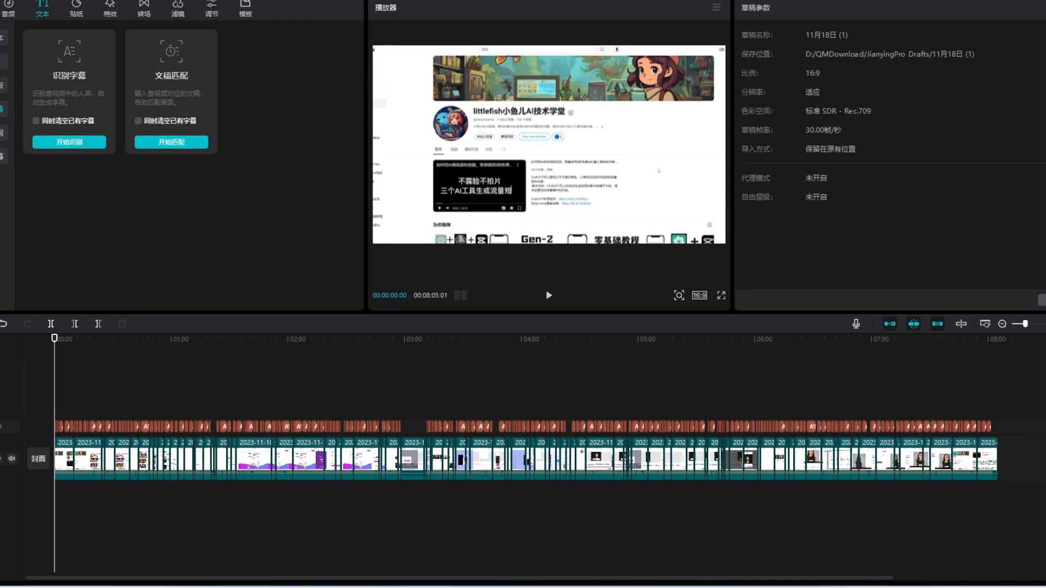
key("ctrl+e")
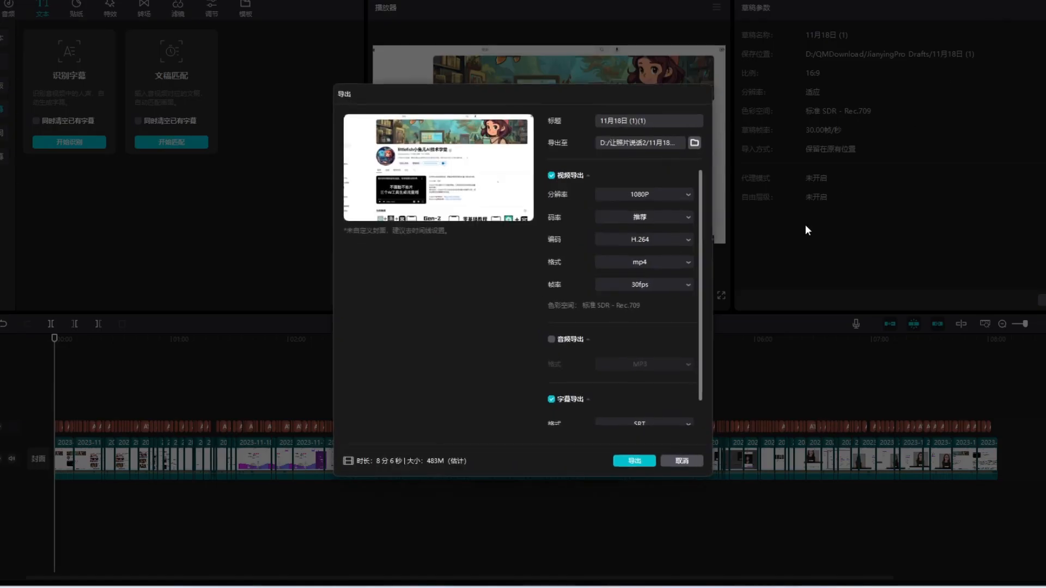
left_click(558, 179)
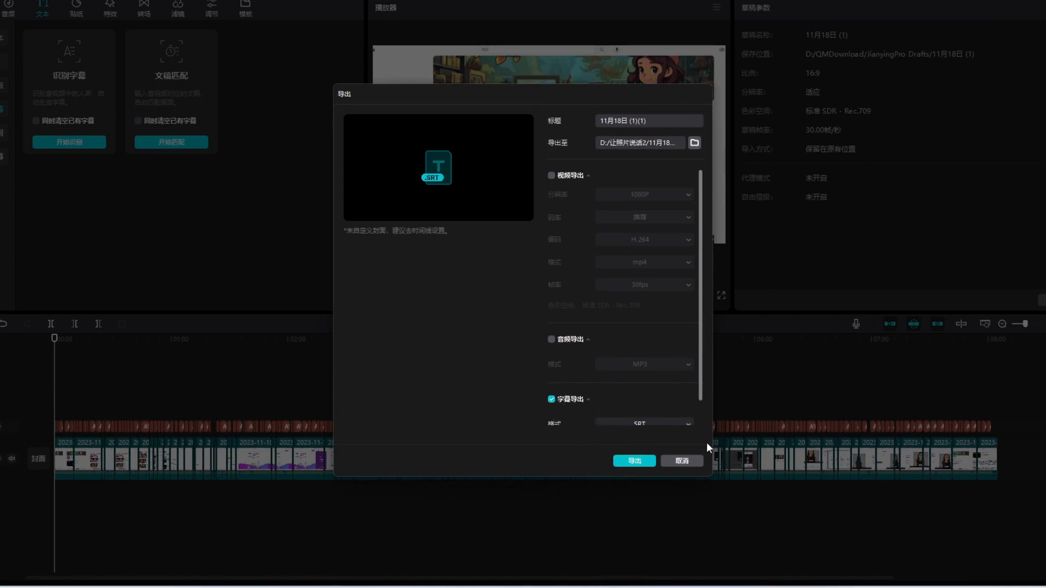
left_click(689, 425)
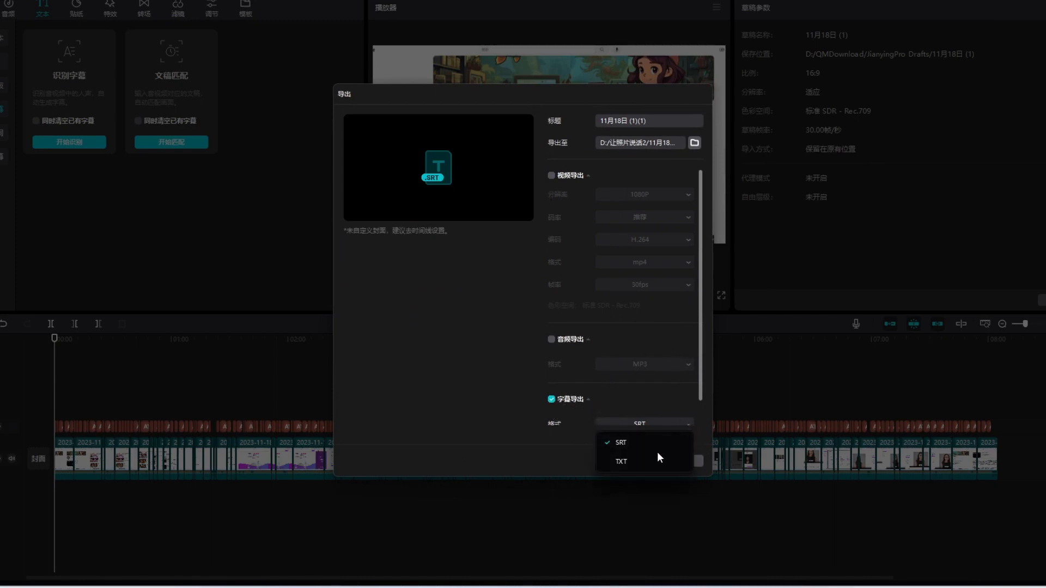
left_click(670, 403)
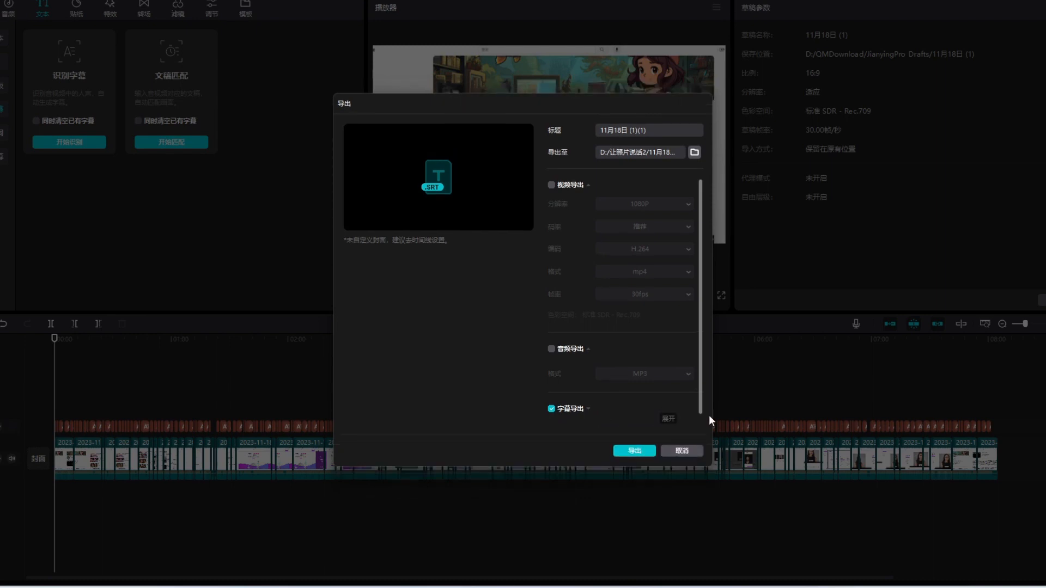
left_click(634, 452)
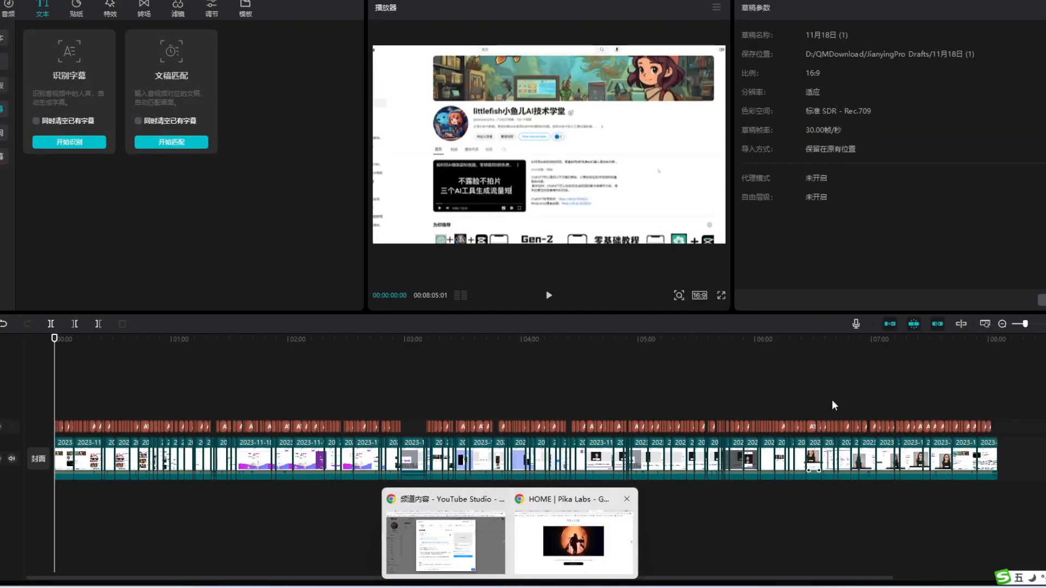
Return to the YouTube upload details in Chrome and clear the default video title.
left_click(483, 551)
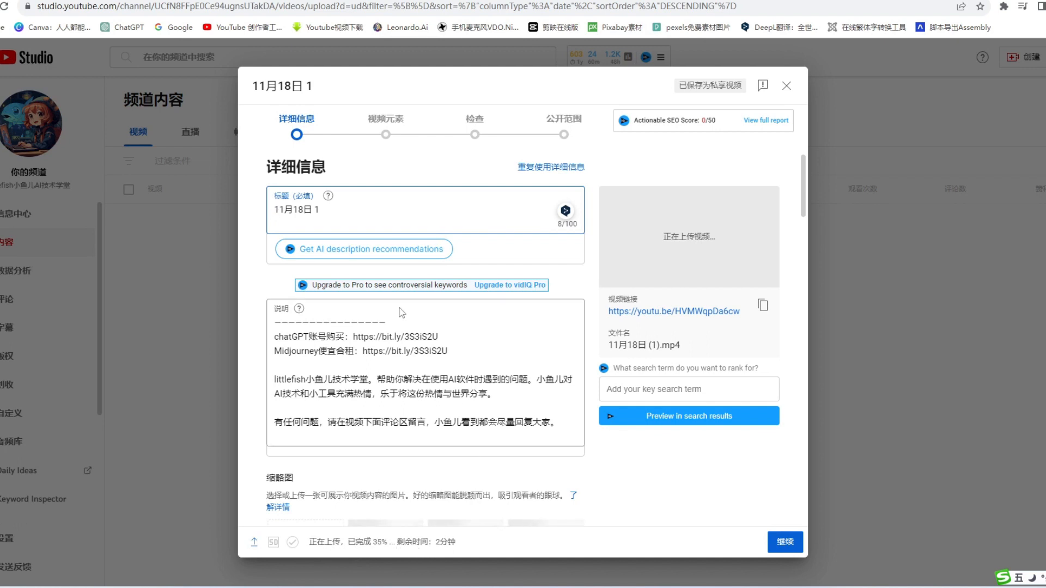
key("ctrl+a")
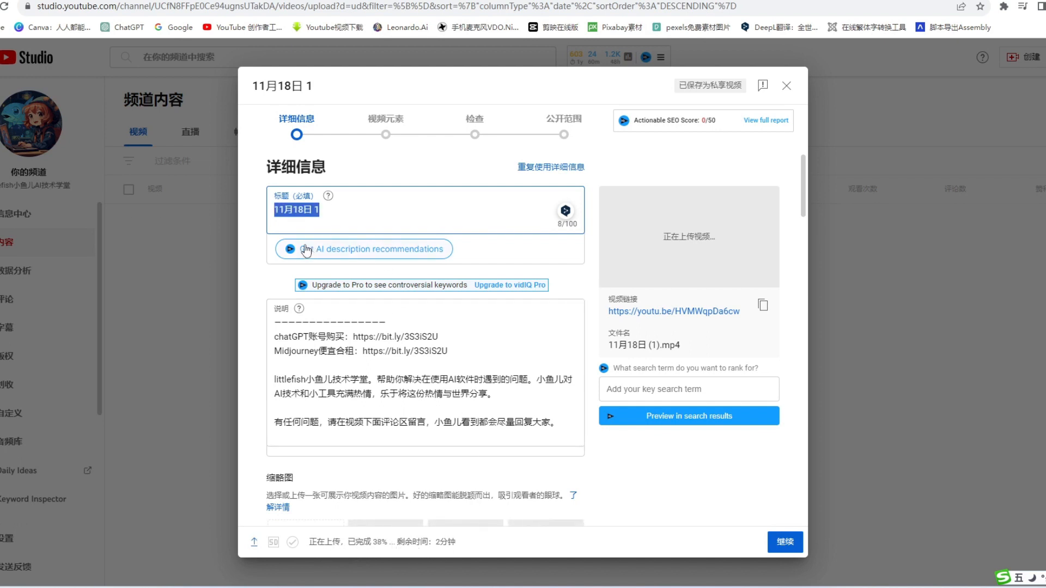
key("BackSpace")
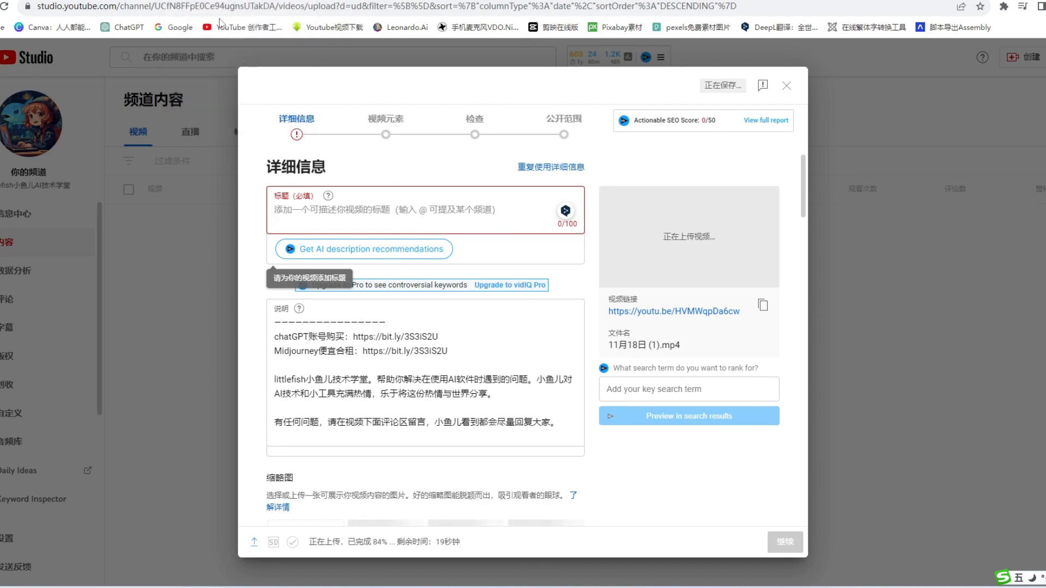
Open the 文心一言 title conversation and reuse the earlier prompt up to 帮我写10个吸引人的且利于SEO的标题： as a new message draft.
left_click(218, 0)
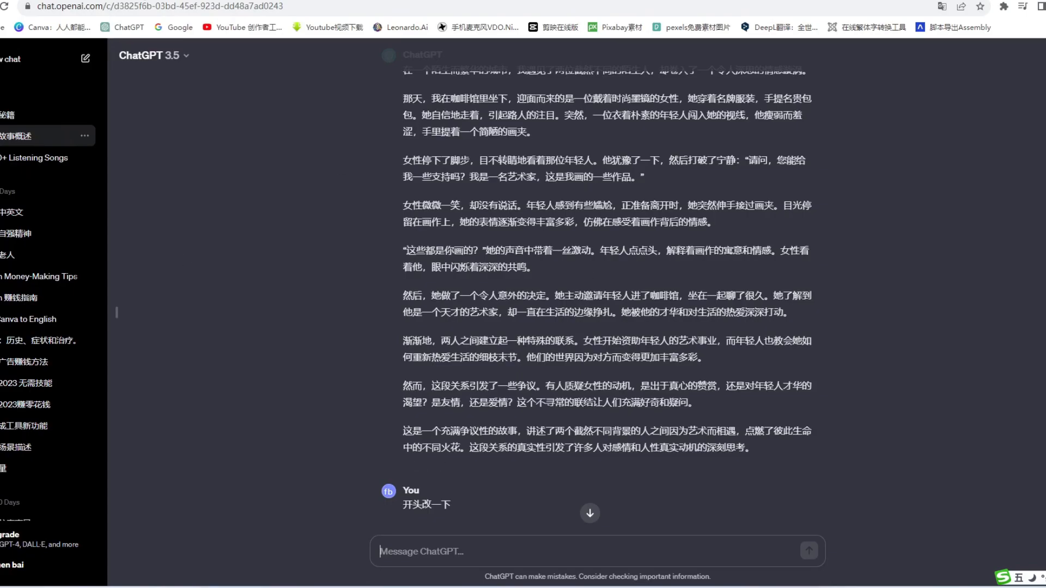
left_click(164, 0)
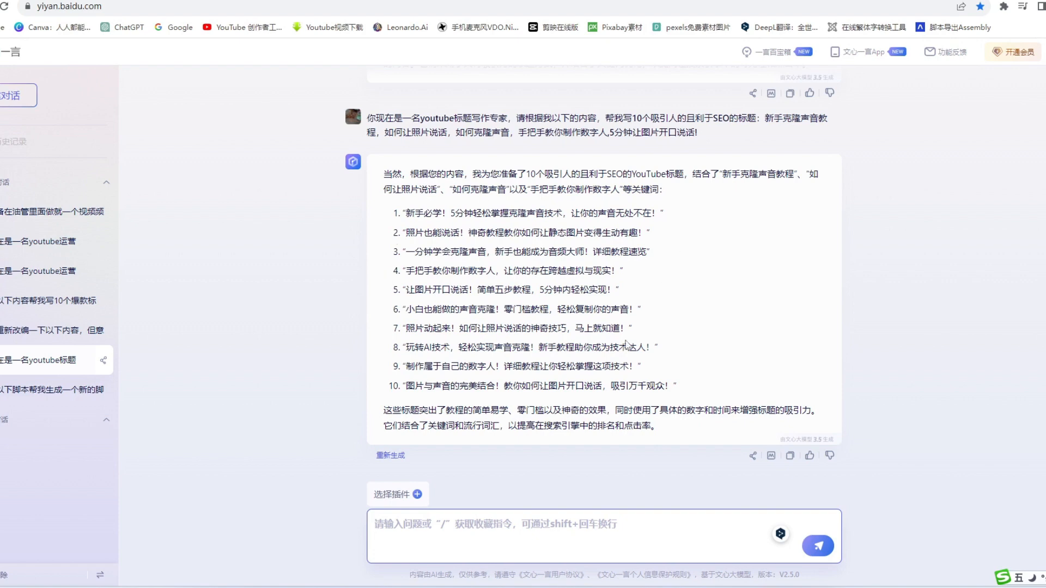
scroll(731, 271, "up", 2)
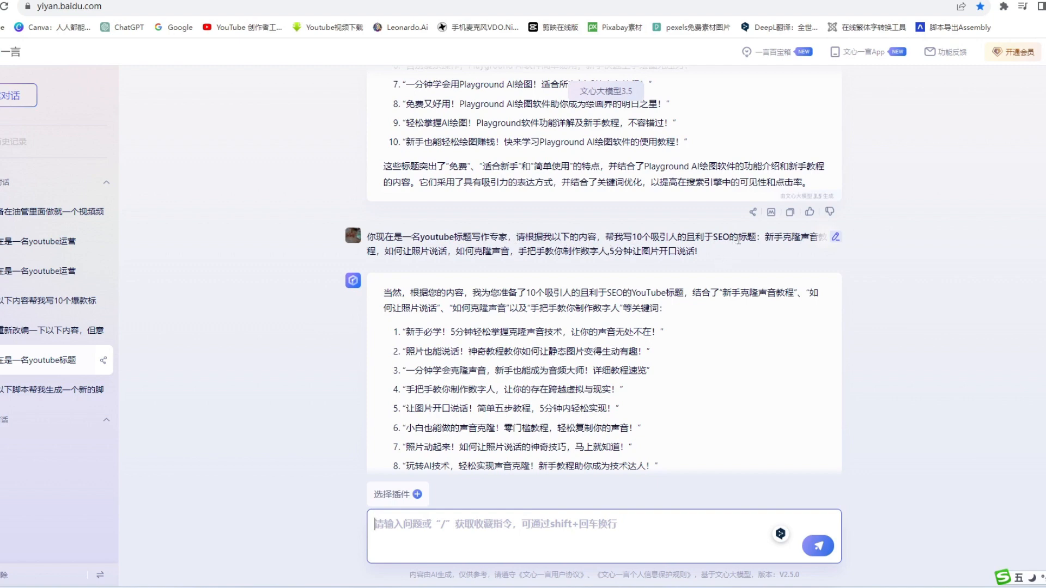
left_click_drag(764, 238, 359, 230)
key("ctrl+c")
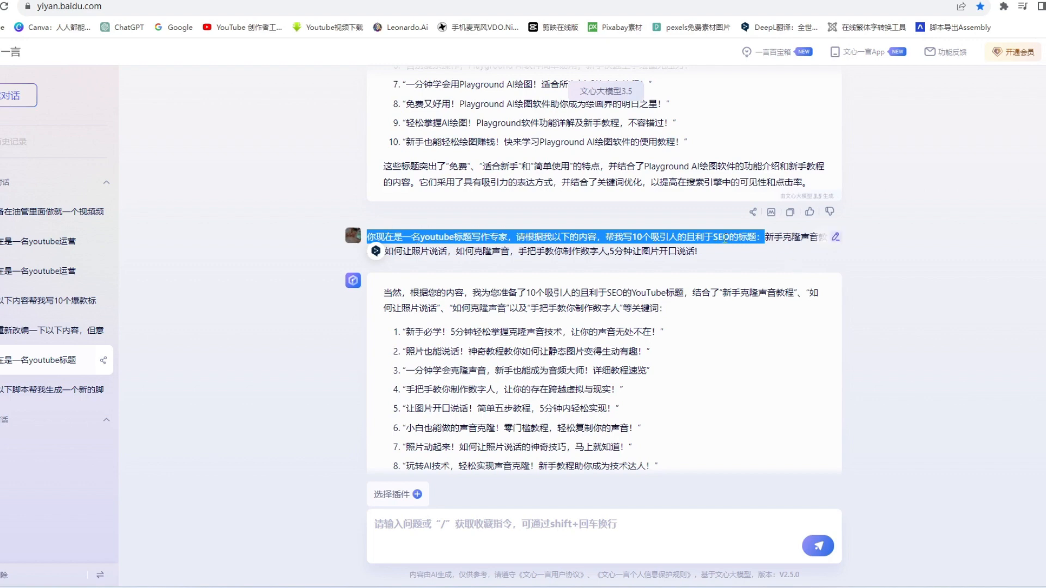
left_click(445, 538)
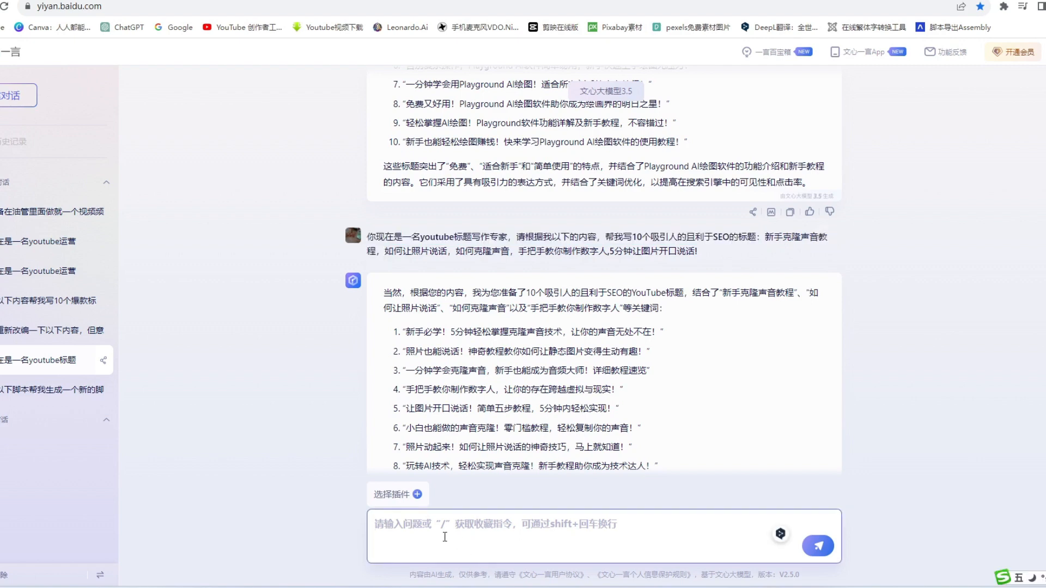
key("ctrl+v")
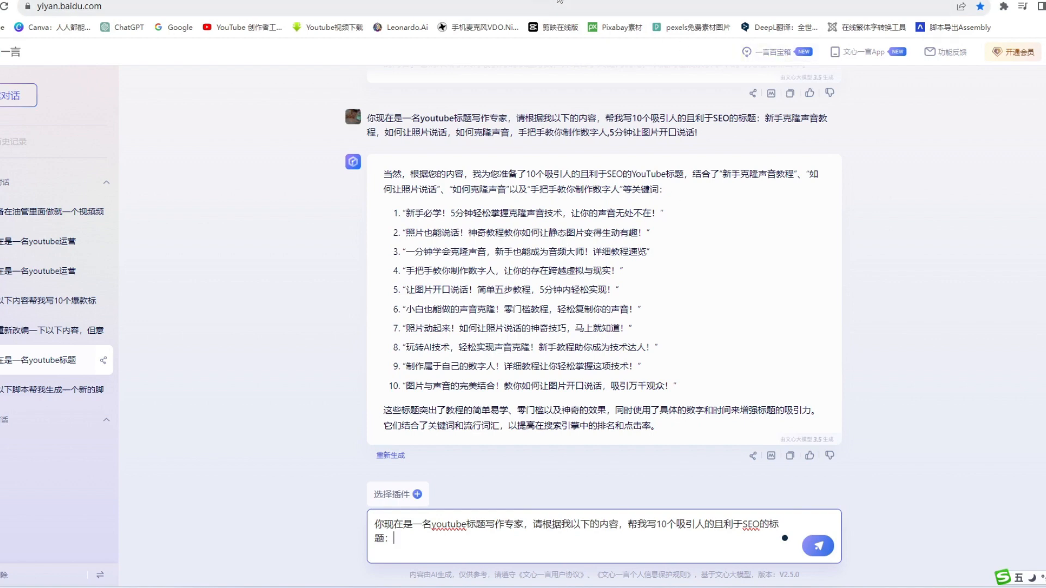
Copy 玩转AI技术，轻松实现声音克隆！新手教程 from the eighth 文心一言 suggestion into the YouTube video title.
left_click(752, 2)
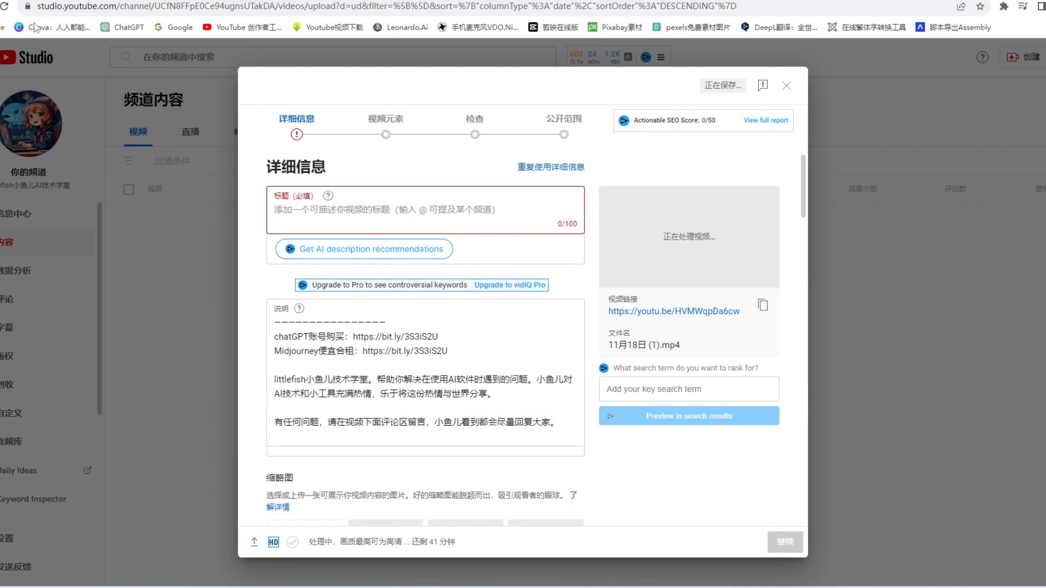
left_click(36, 2)
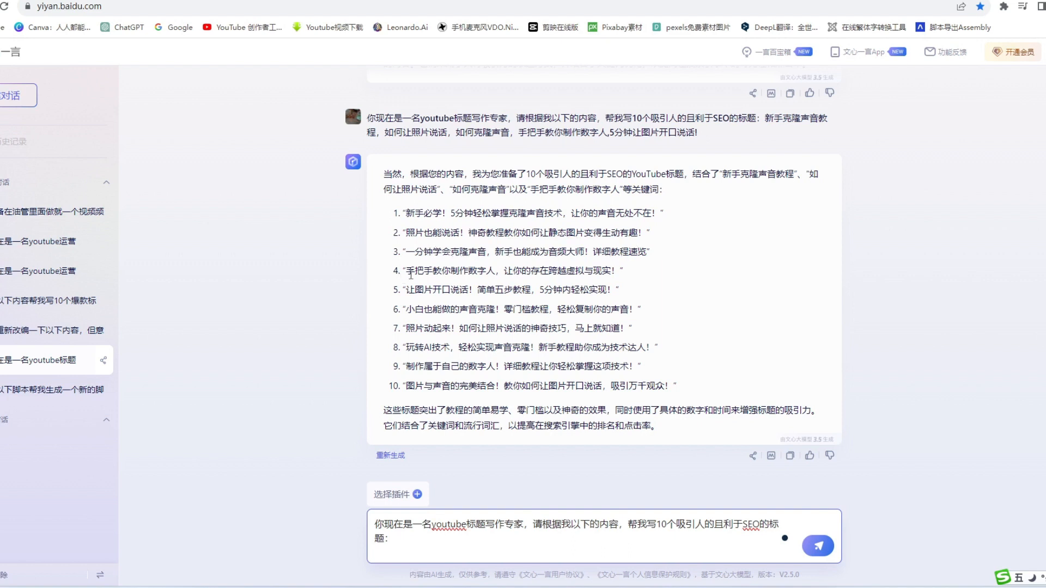
left_click_drag(574, 347, 407, 354)
key("ctrl+c")
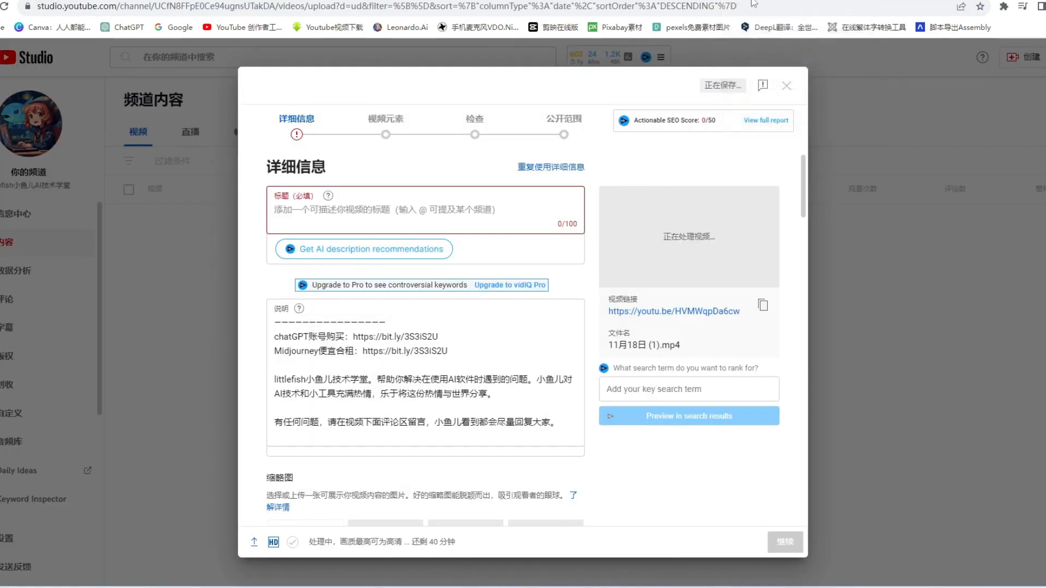
left_click(309, 206)
key("ctrl+v")
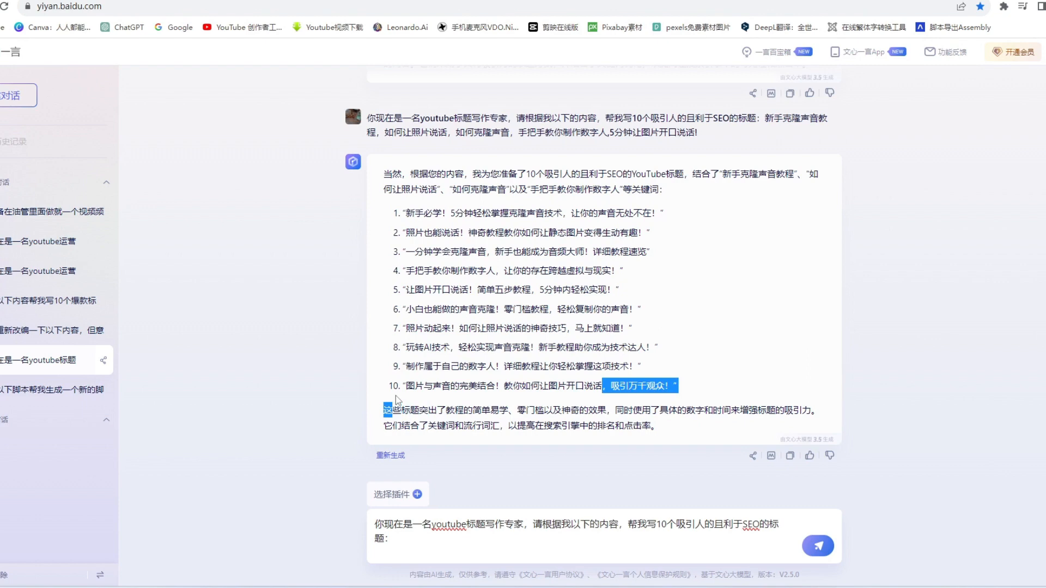
Append 图片与声音的完美结合！教你如何让图片开口说话 to the title and put 新手必学！5分钟轻松掌握克隆声音技术 in front, separating the phrases with commas.
left_click_drag(602, 386, 388, 387)
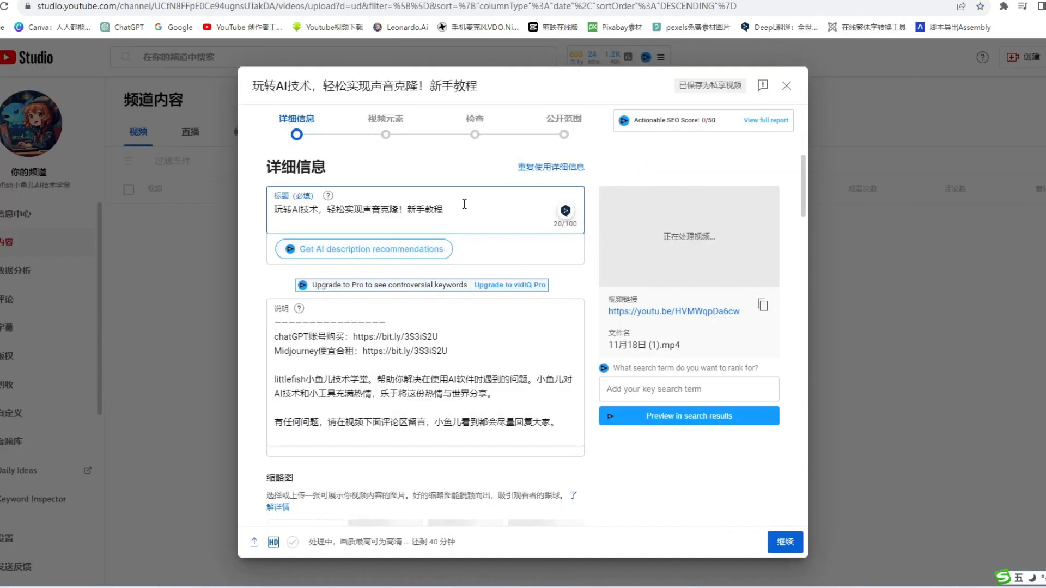
type("，\"图片与声音的完美结合！教你如何让图片开口说话")
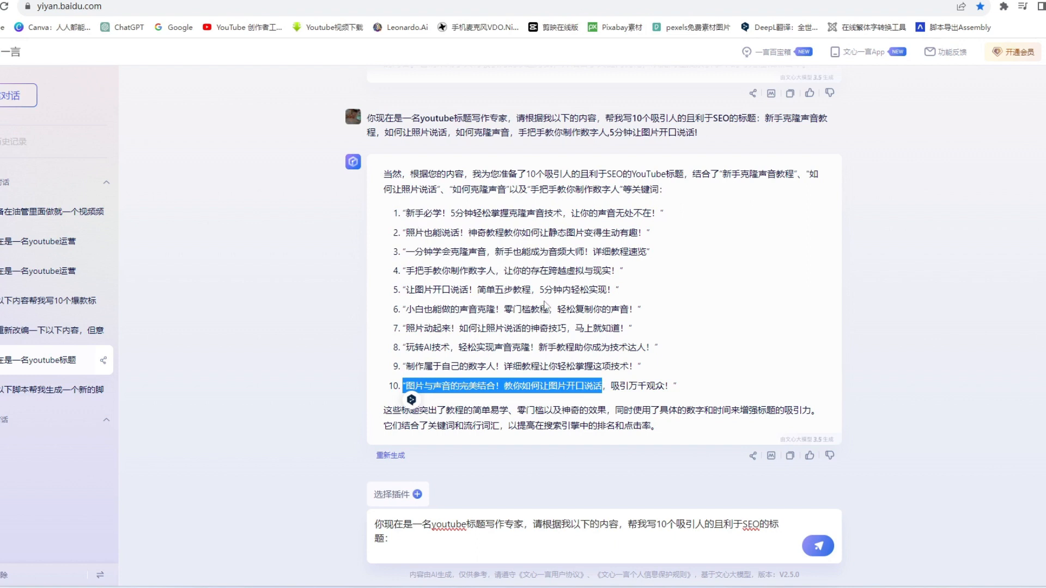
left_click_drag(563, 213, 405, 221)
key("ctrl+c")
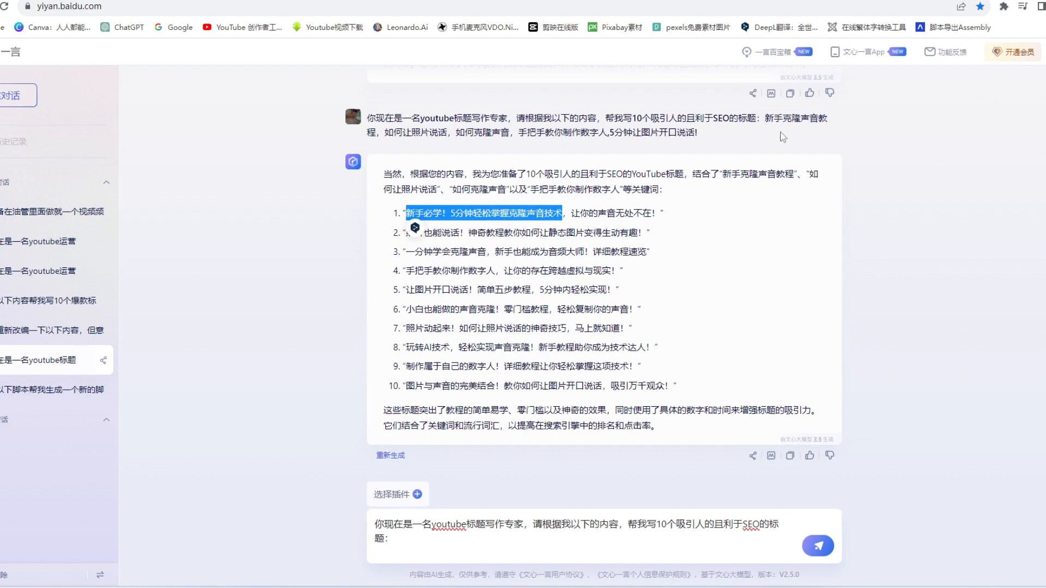
key("ctrl+Tab")
key("ctrl+v")
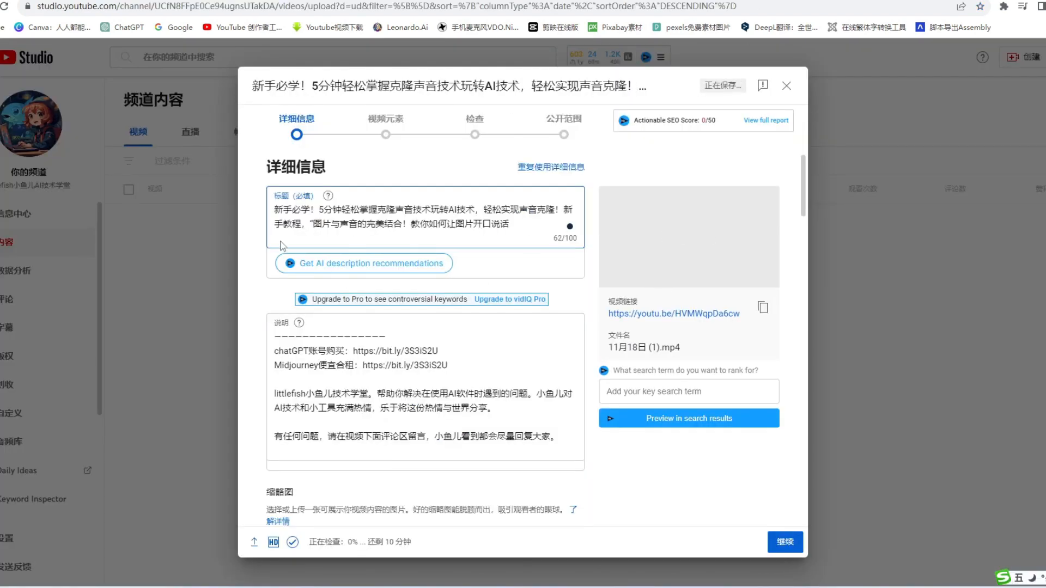
type("，")
Copy the keyword list from 新手克隆声音教程 to 5分钟让图片开口说话! out of the earlier 文心一言 prompt and append it to the YouTube title.
key("ctrl+shift+Tab")
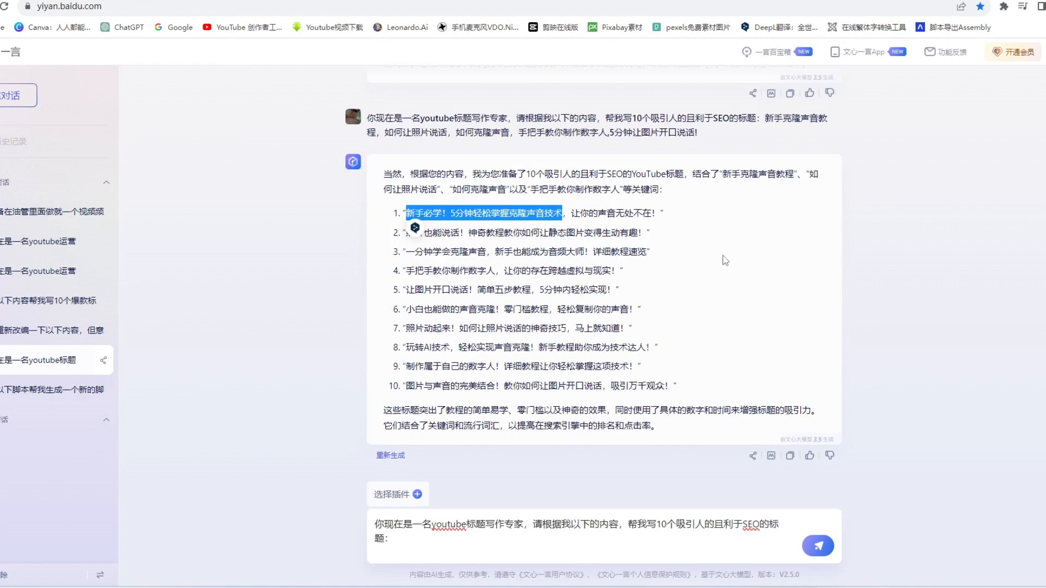
scroll(725, 261, "up", 1)
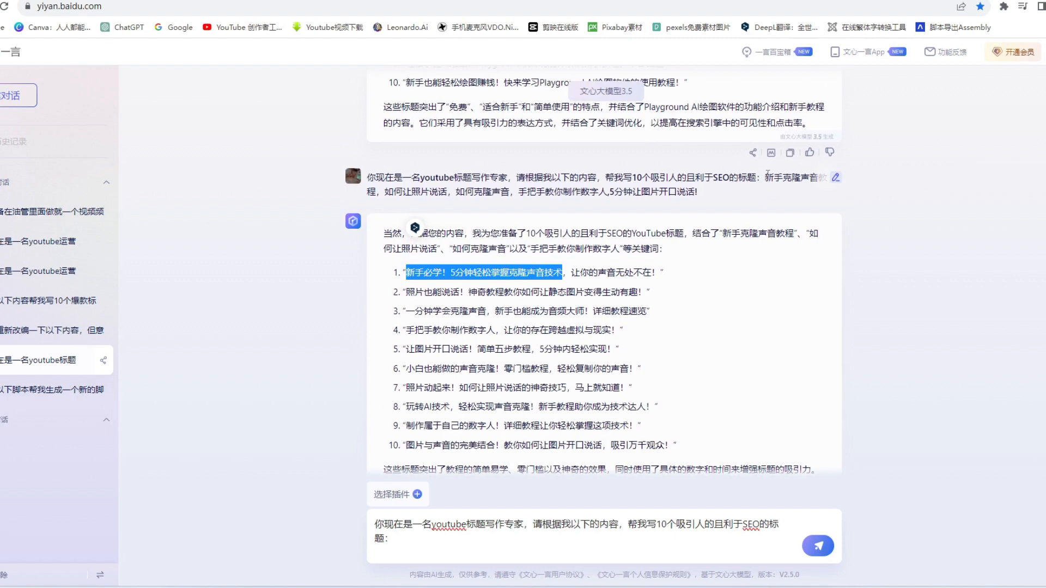
left_click_drag(766, 178, 765, 187)
key("ctrl+c")
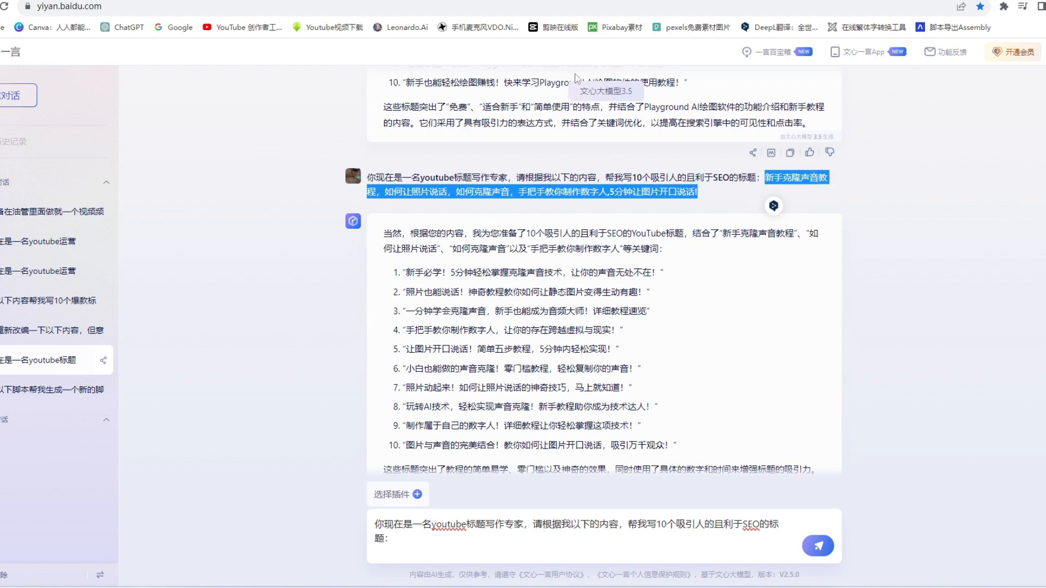
left_click(761, 0)
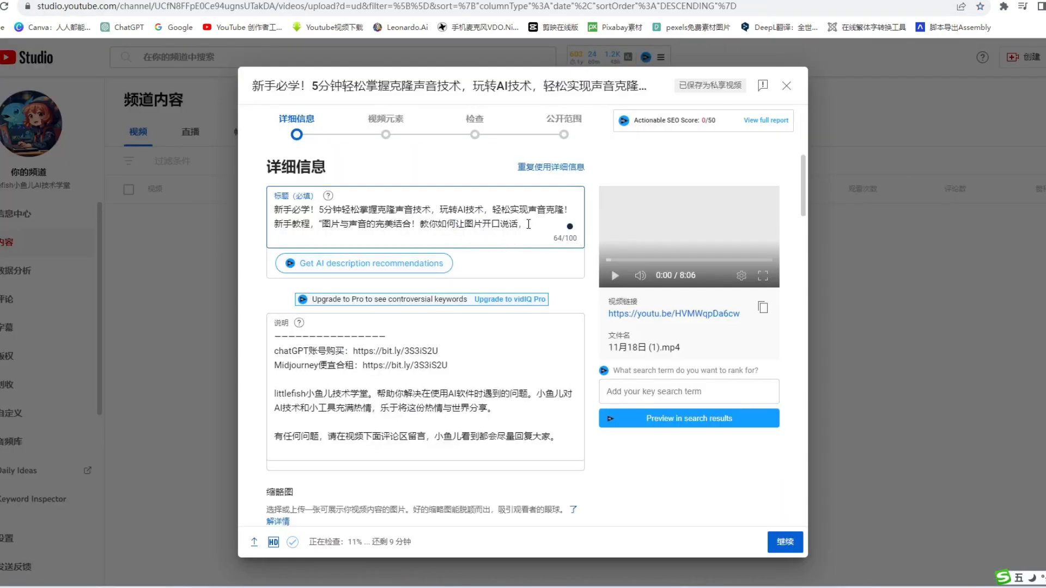
key("ctrl+v")
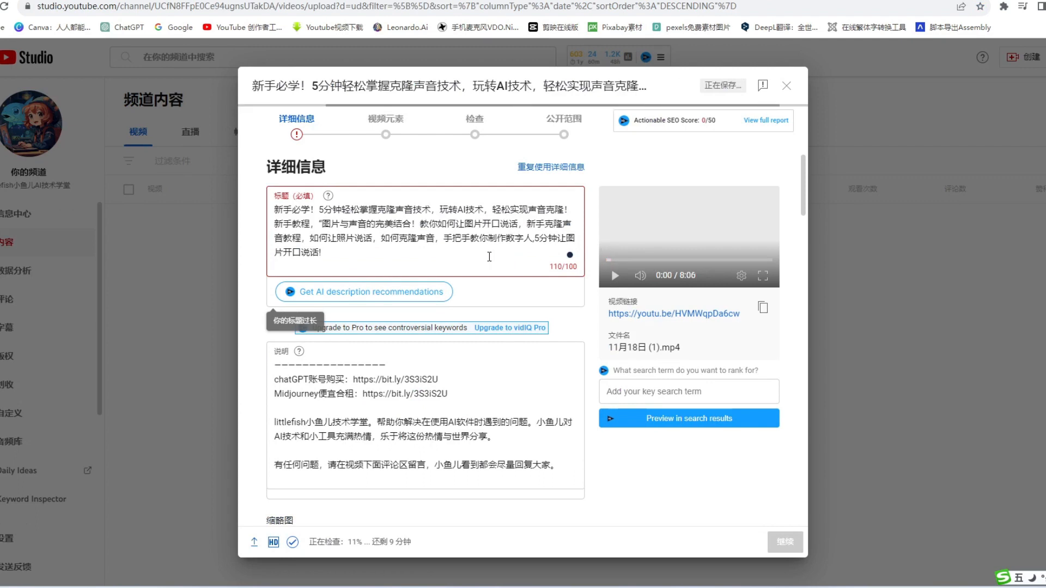
Shorten the video title by deleting the closing phrase 5分钟让图片开口说话! and the comma before it.
left_click_drag(533, 239, 498, 286)
key("BackSpace")
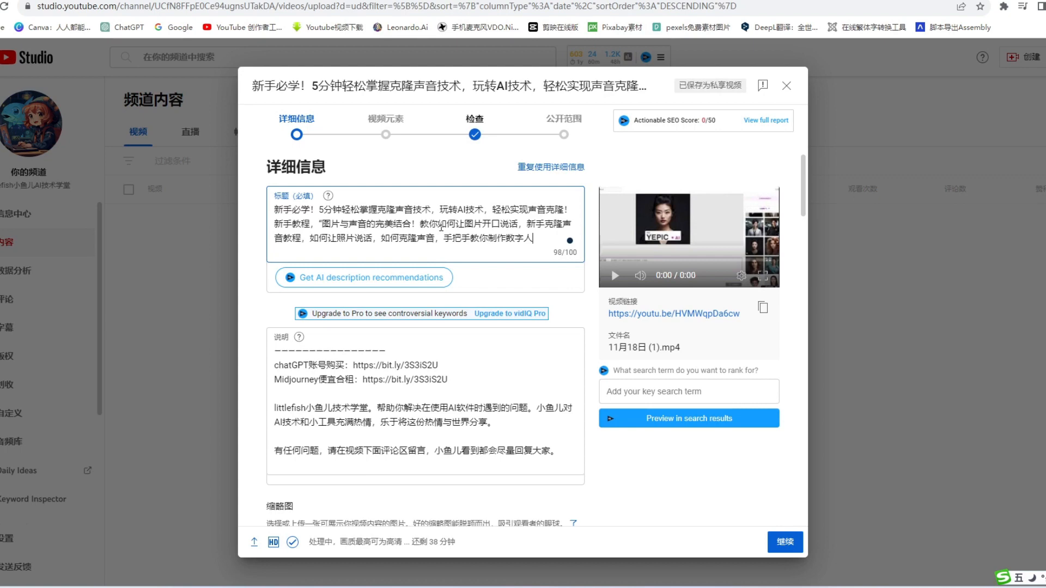
scroll(441, 227, "down", 1)
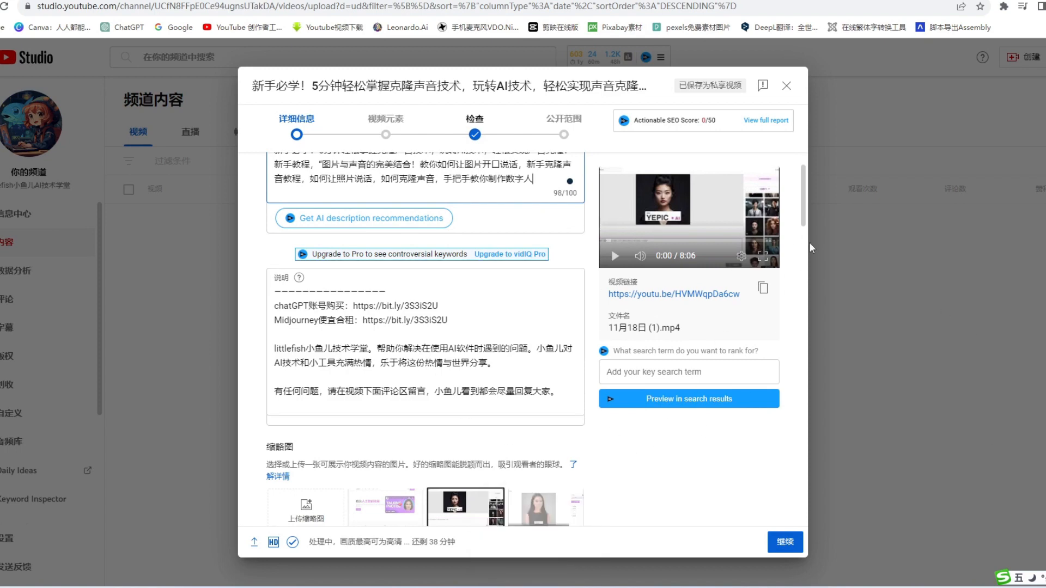
Open the 文心一言 conversation with the 视频简介 answer and copy its text from 想让你的照片开口说话 through the closing 创作教程 paragraph.
left_click(180, 1)
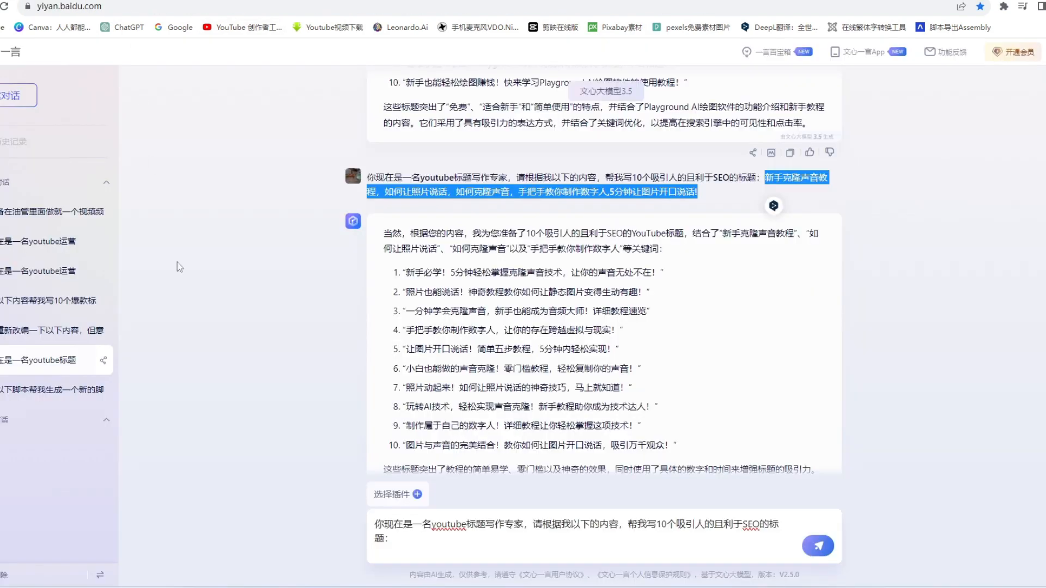
left_click(20, 278)
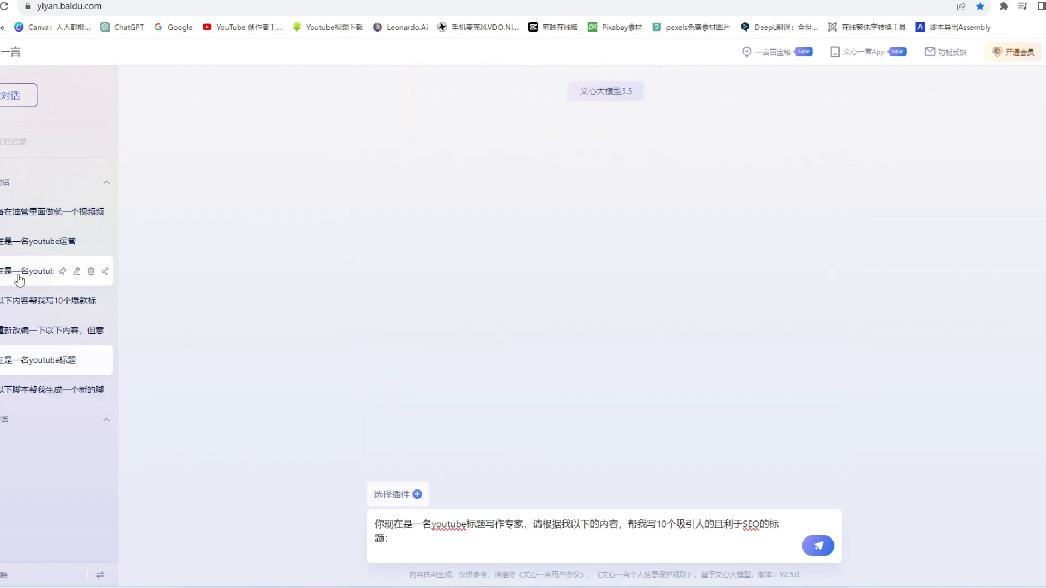
left_click(33, 241)
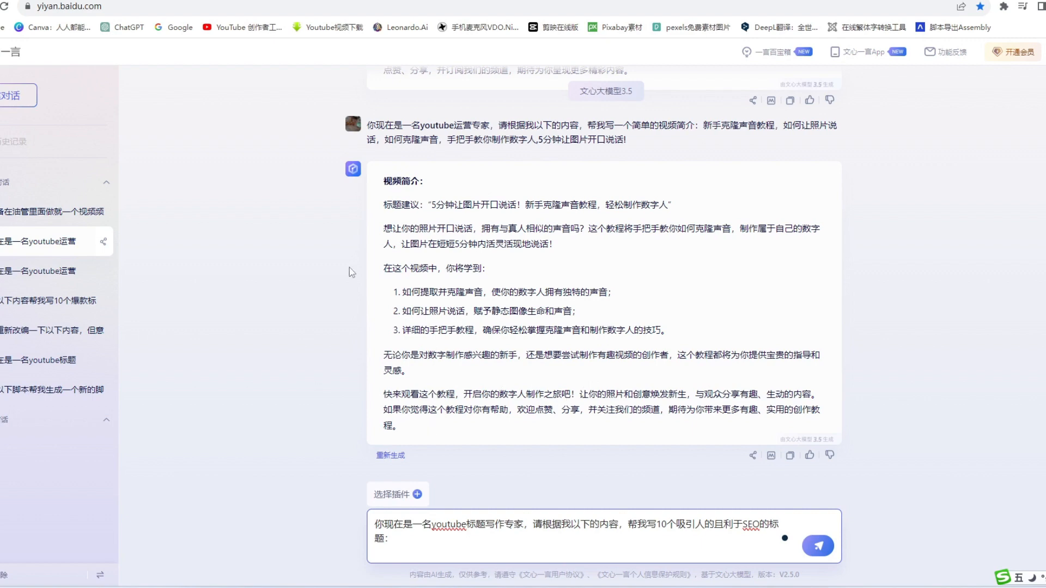
left_click_drag(382, 232, 457, 427)
key("ctrl+c")
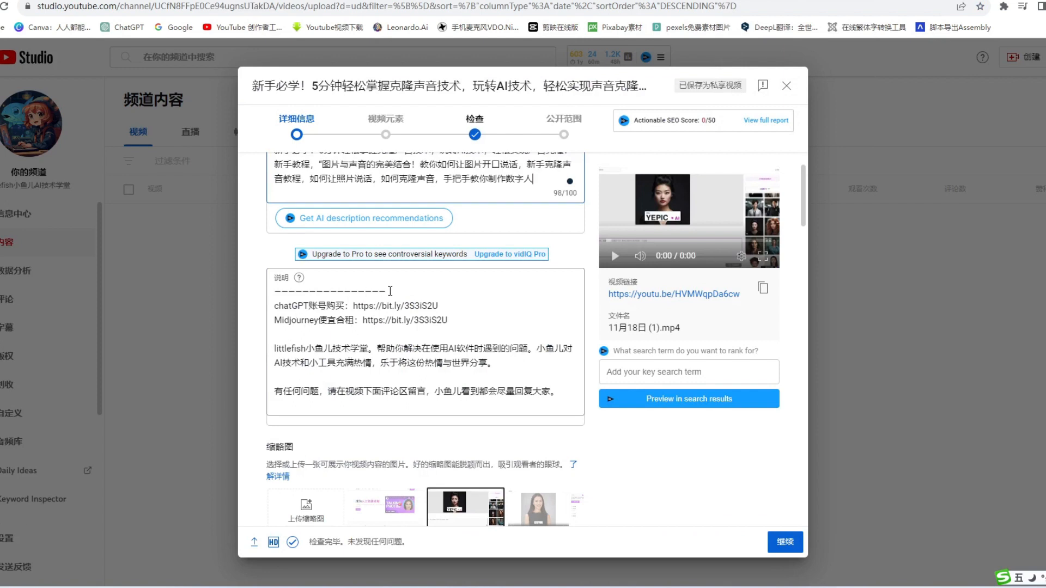
Remove the dashed separator line and its empty line from the start of the YouTube video description.
left_click_drag(389, 293, 274, 296)
key("BackSpace")
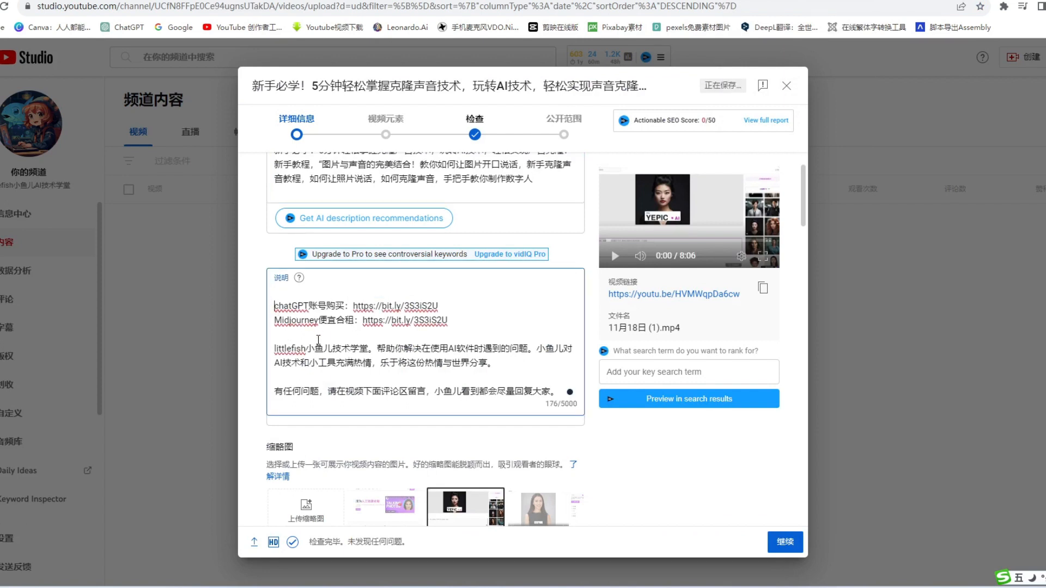
key("Delete")
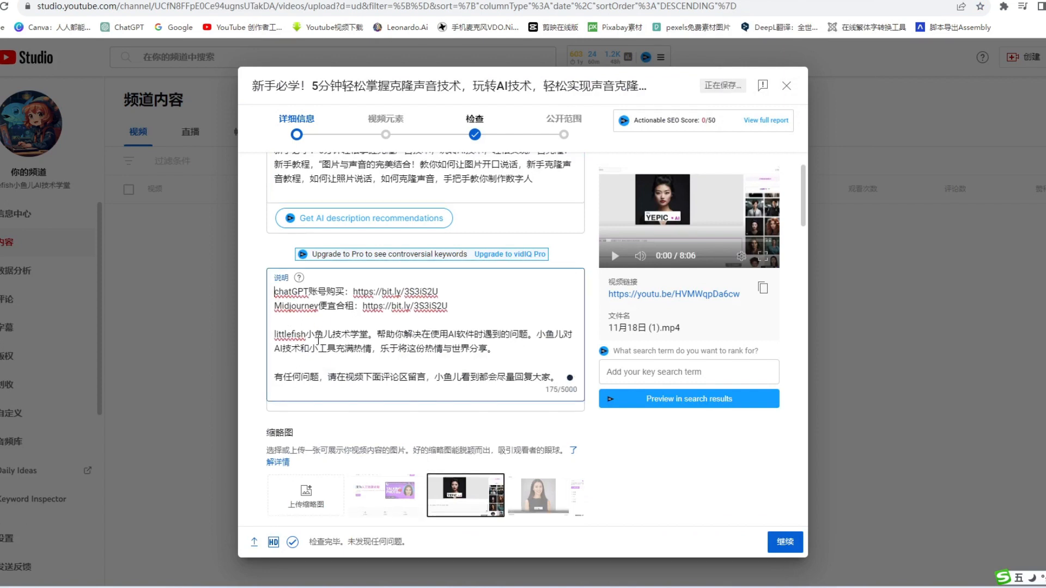
Insert the copied 文心一言 introduction into the description between the Midjourney link line and the littlefish小鱼儿技术学堂 paragraph.
left_click(478, 327)
key("Return")
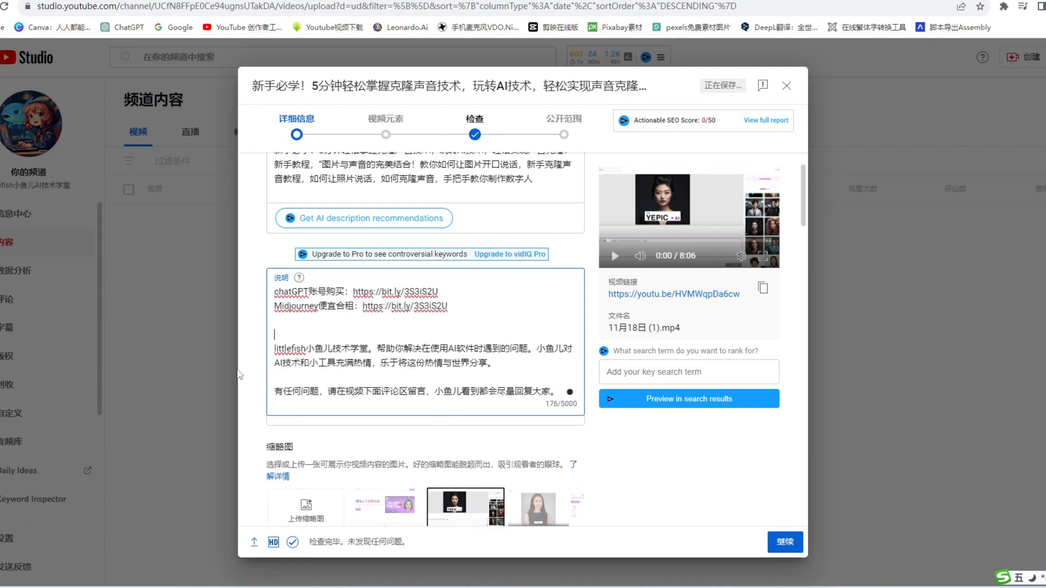
key("ctrl+v")
scroll(362, 360, "down", 3)
scroll(425, 287, "up", 4)
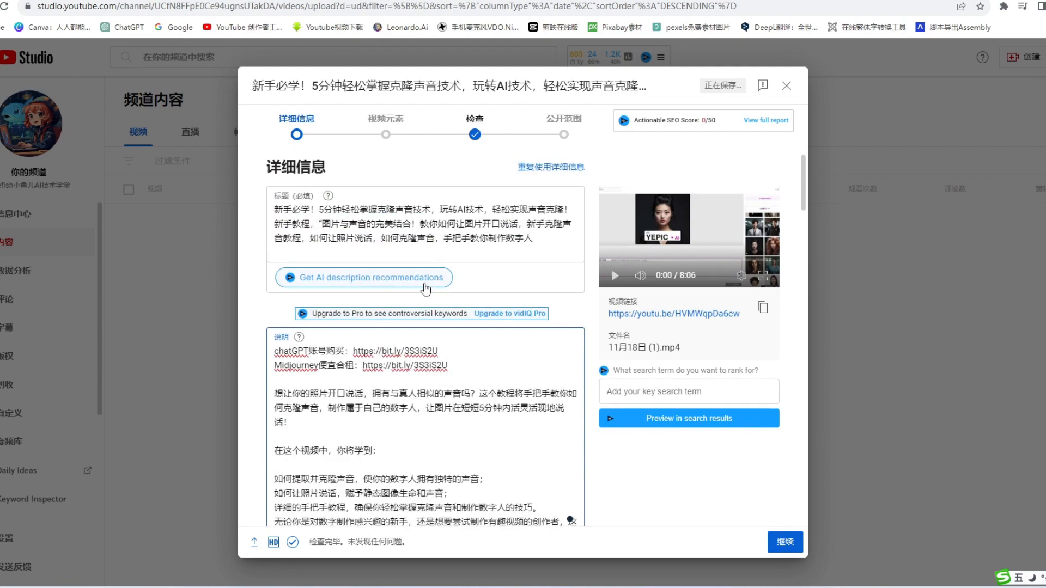
scroll(424, 292, "down", 3)
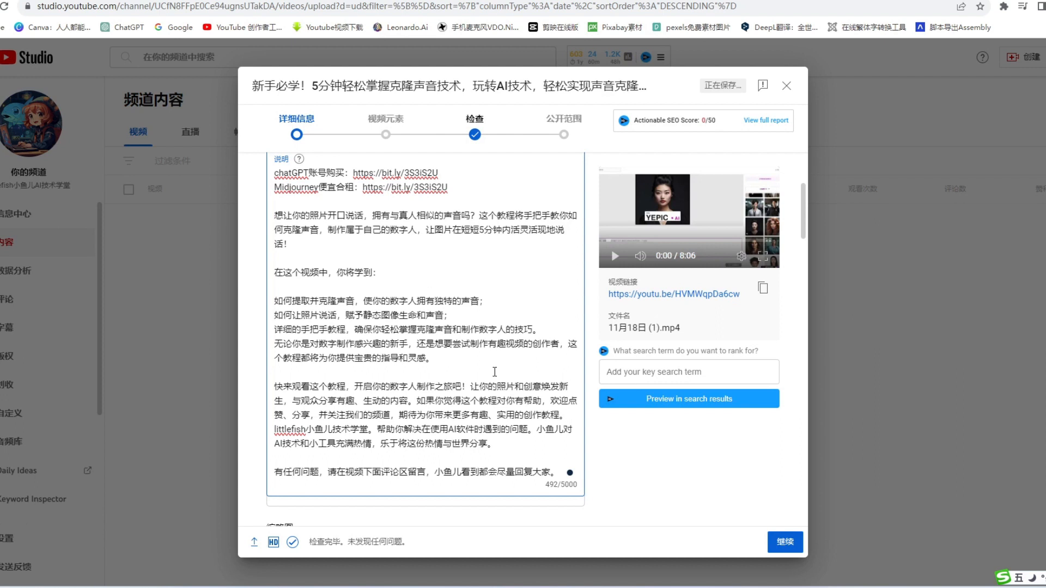
scroll(569, 414, "down", 5)
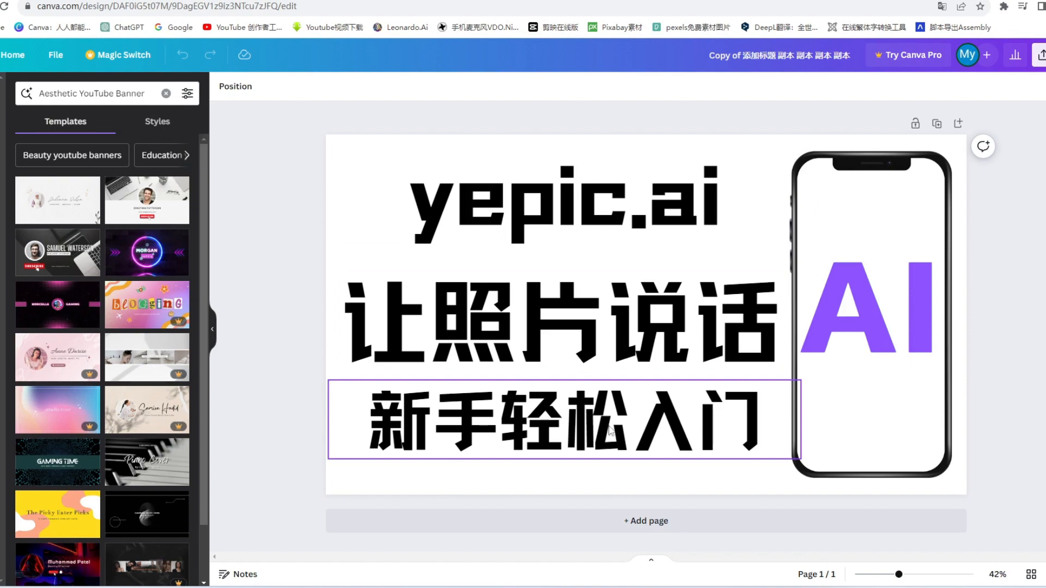
In the Canva thumbnail design, change the middle line to 数字人制作 and the bottom line to 新手教程.
left_click(763, 418)
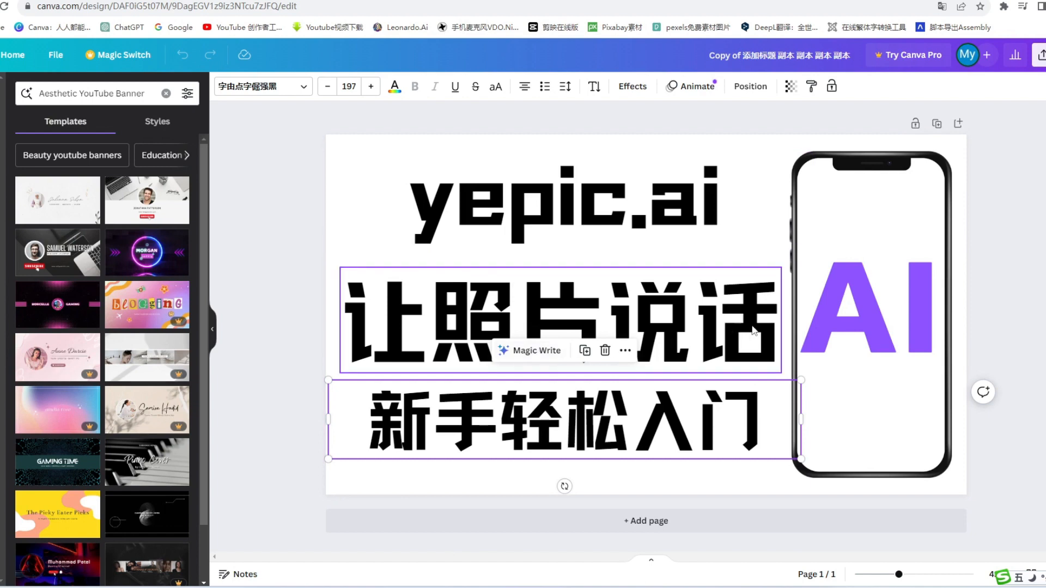
double_click(521, 329)
key("BackSpace")
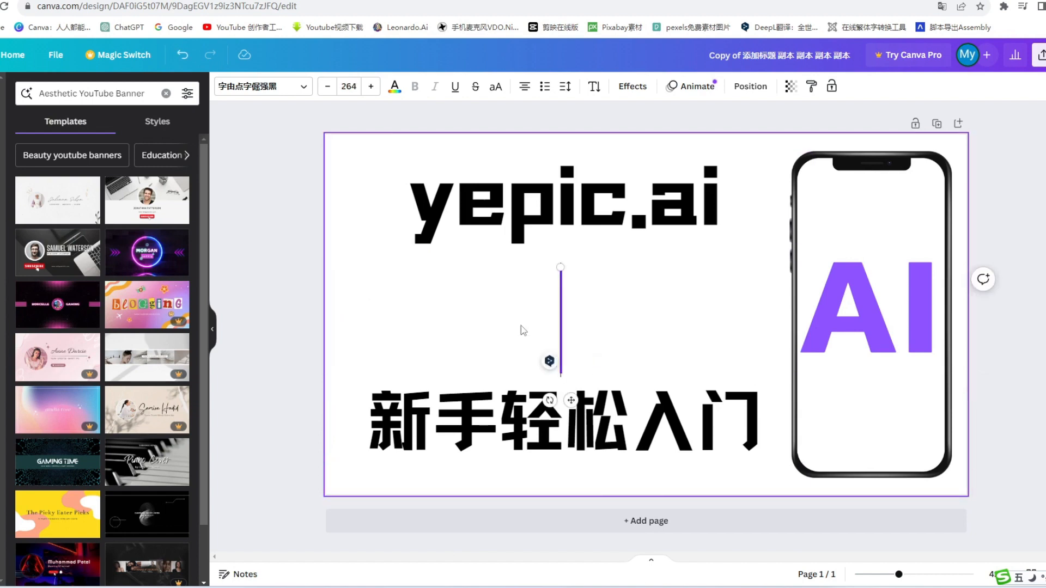
type("数字人制作")
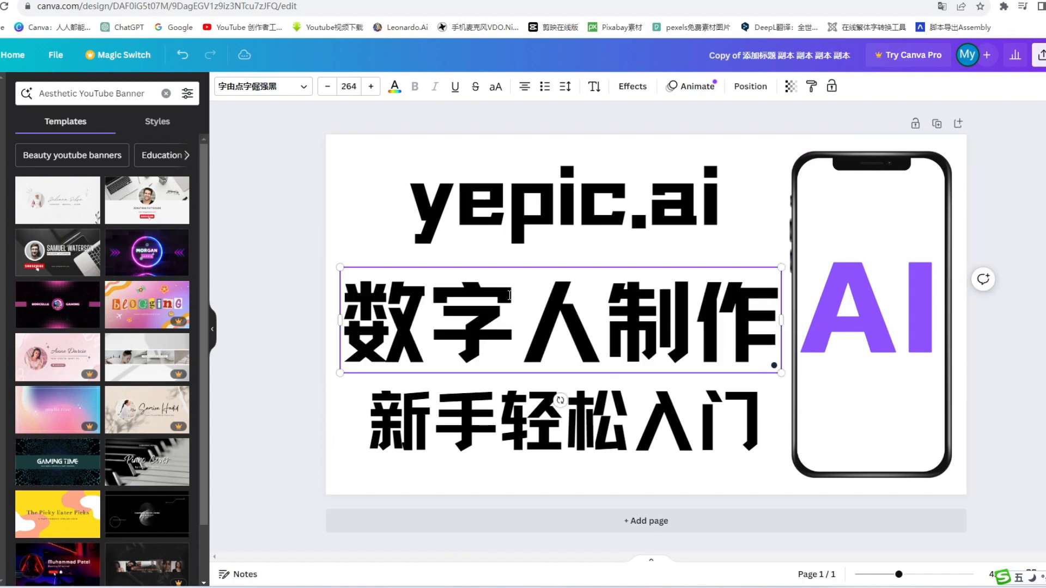
double_click(552, 424)
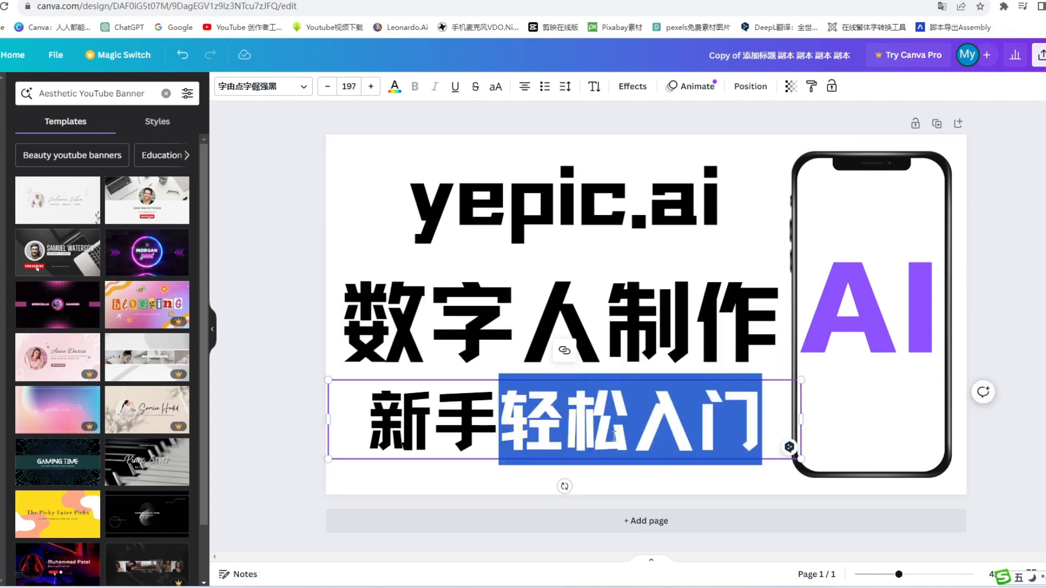
type("教程")
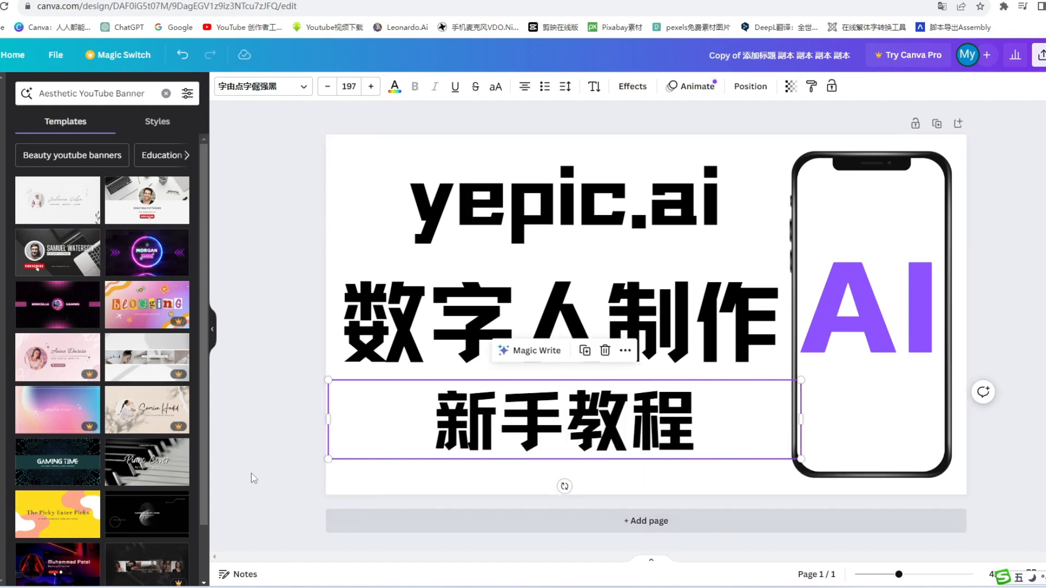
left_click(257, 365)
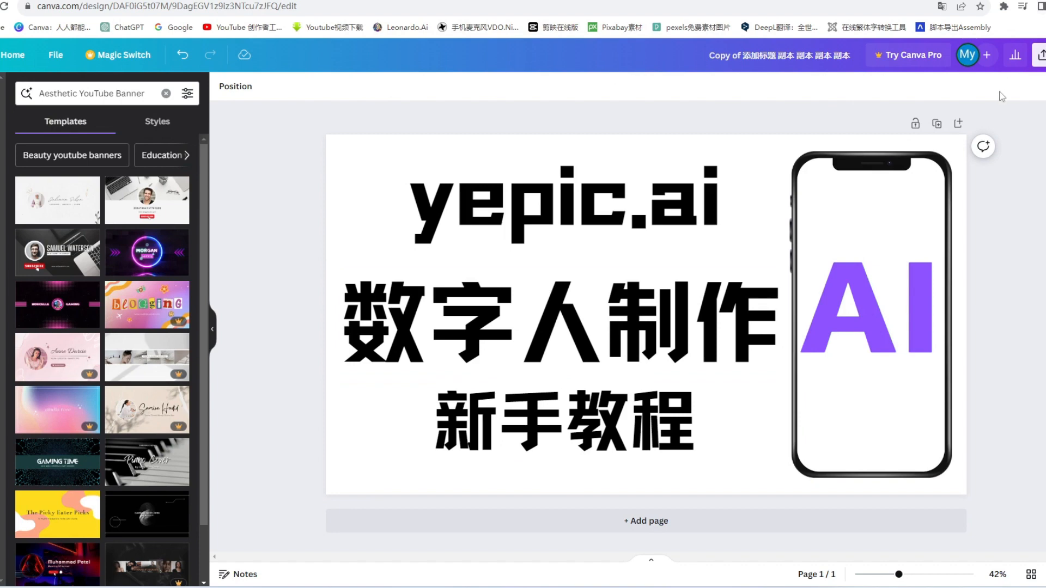
Download the thumbnail design as a JPG with the size left at 2,560 × 1,440 px.
left_click(1041, 55)
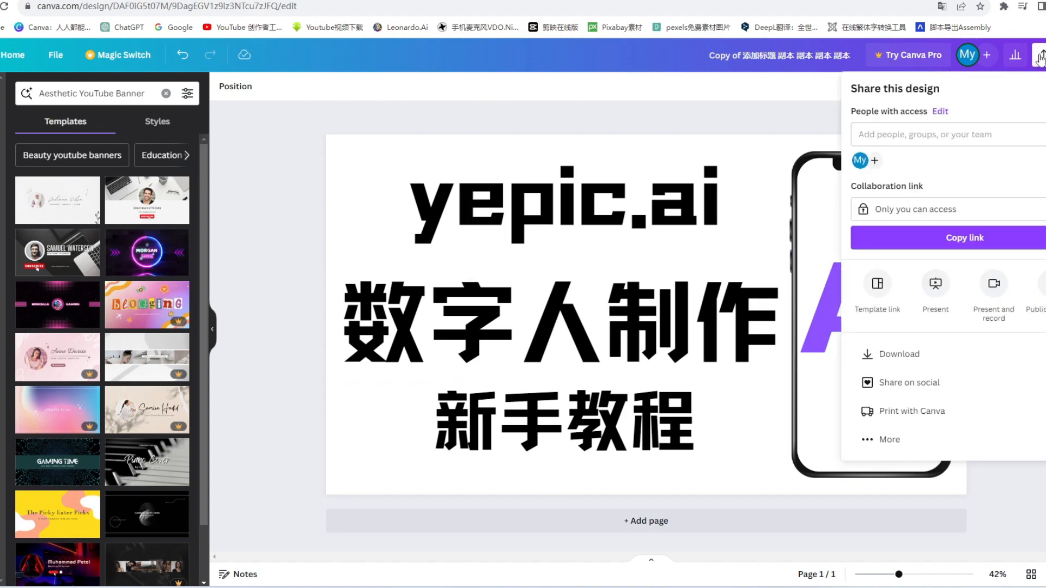
left_click(1030, 360)
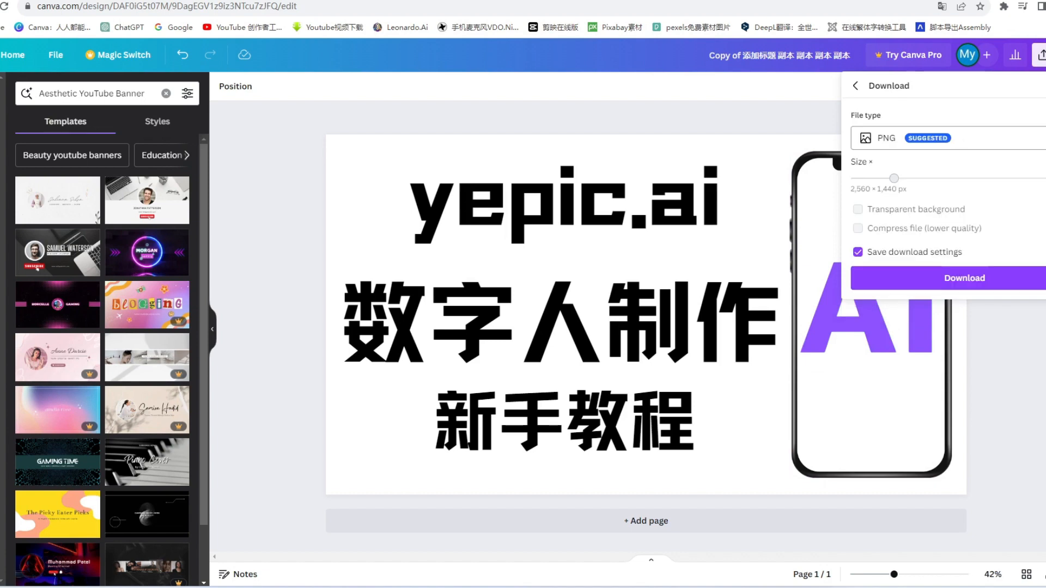
left_click(948, 138)
left_click(948, 170)
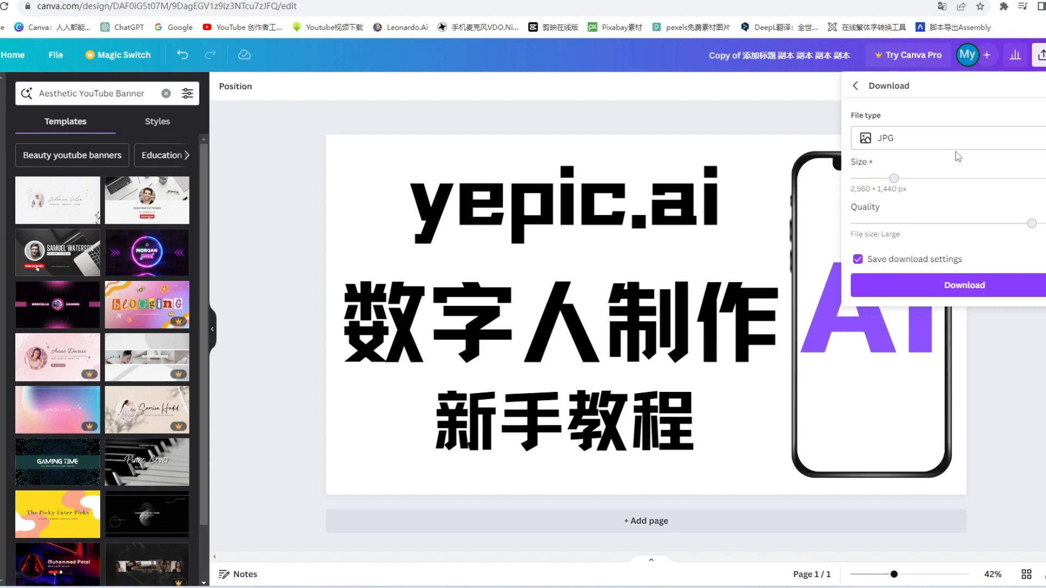
left_click(977, 286)
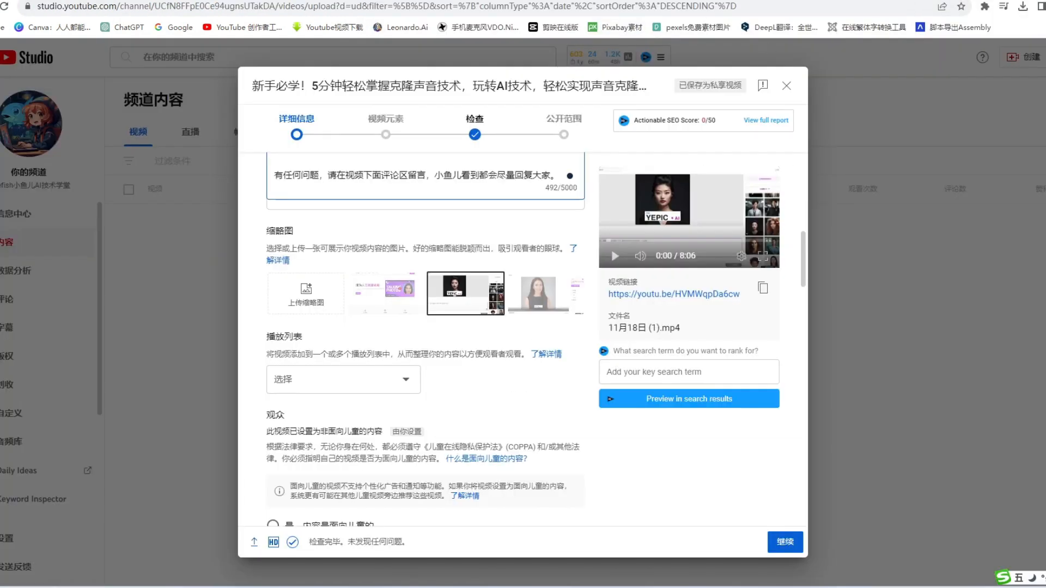
Upload the image Copy of 添加标题 副本 副本 副本 副本 from the 让照片说话2 folder as the YouTube video's thumbnail.
left_click(306, 292)
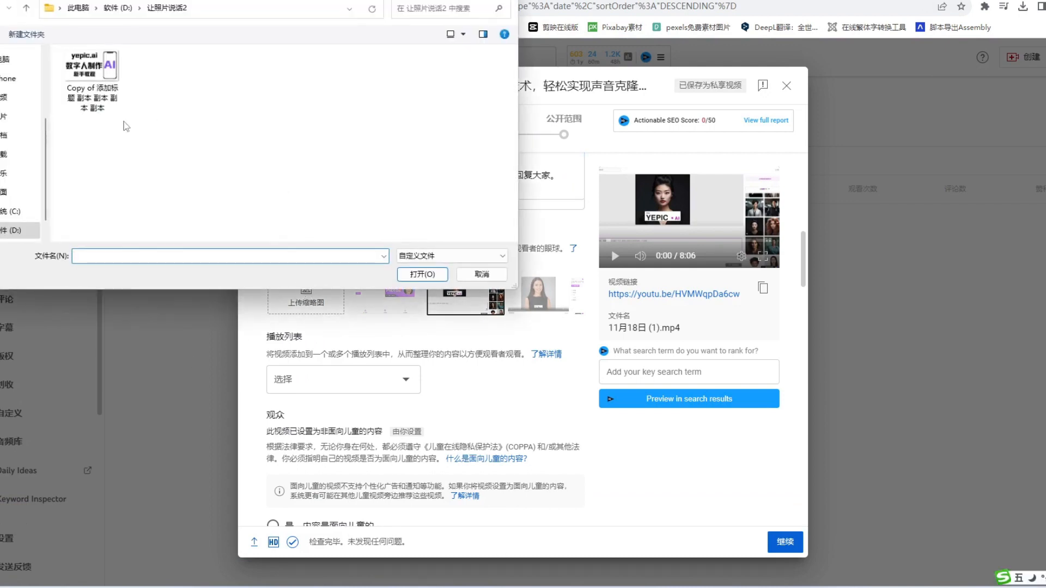
left_click(91, 81)
left_click(423, 274)
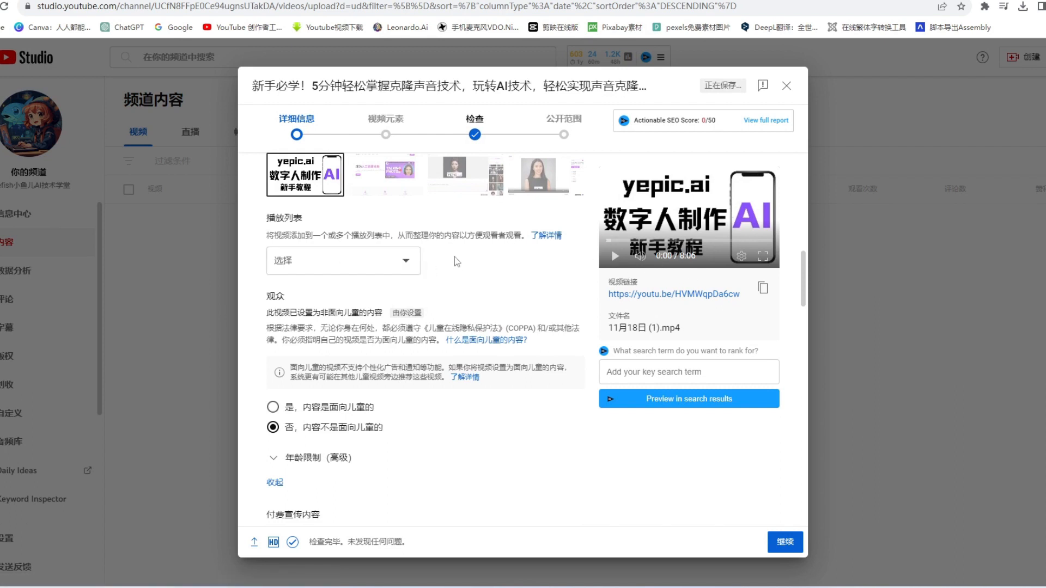
Add the video to the AI做视频教程 and 如何做YouTube视频 playlists and create a new public playlist.
left_click(384, 264)
scroll(400, 338, "down", 1)
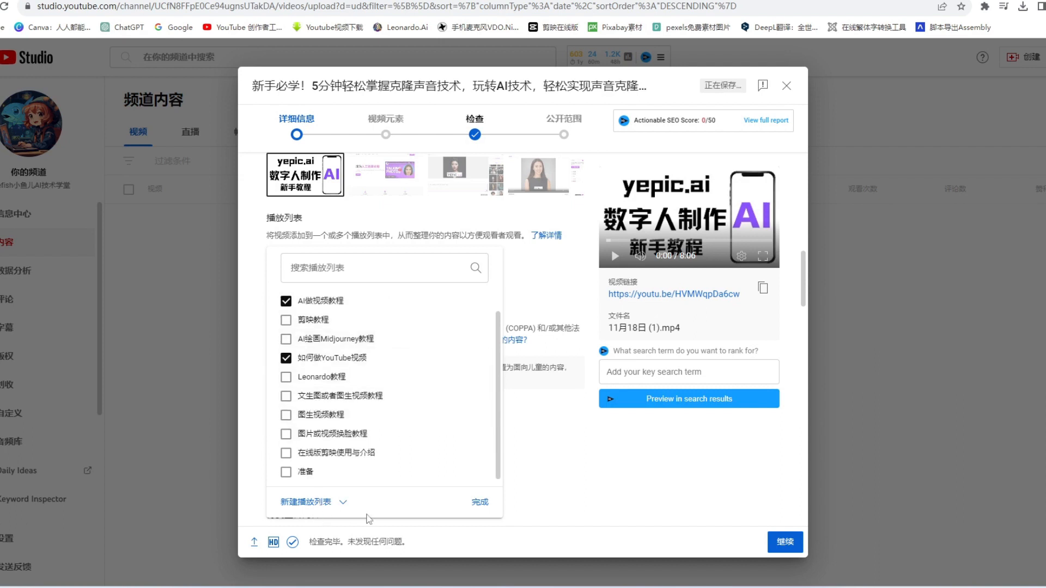
left_click(331, 506)
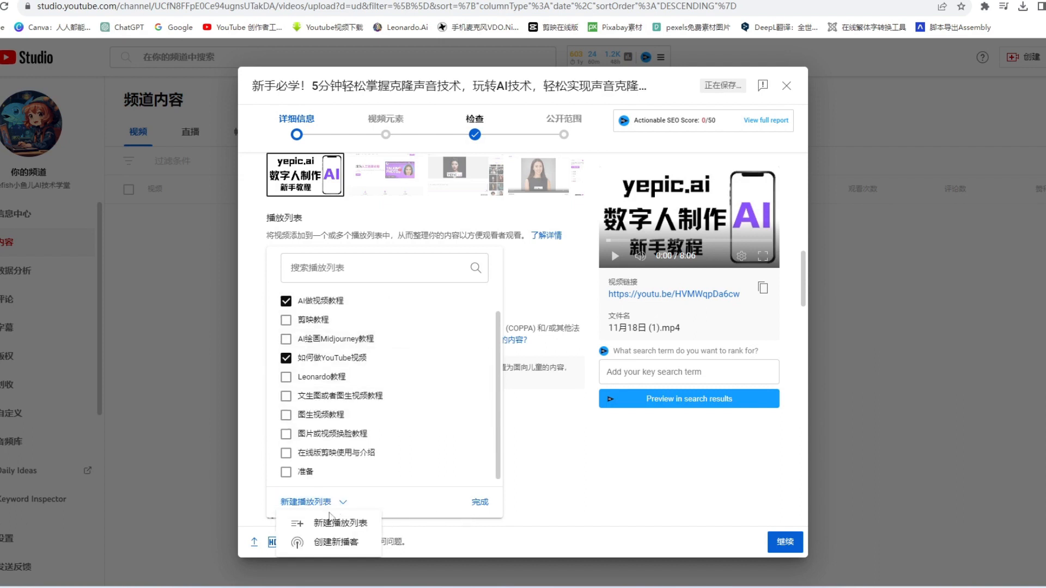
left_click(331, 525)
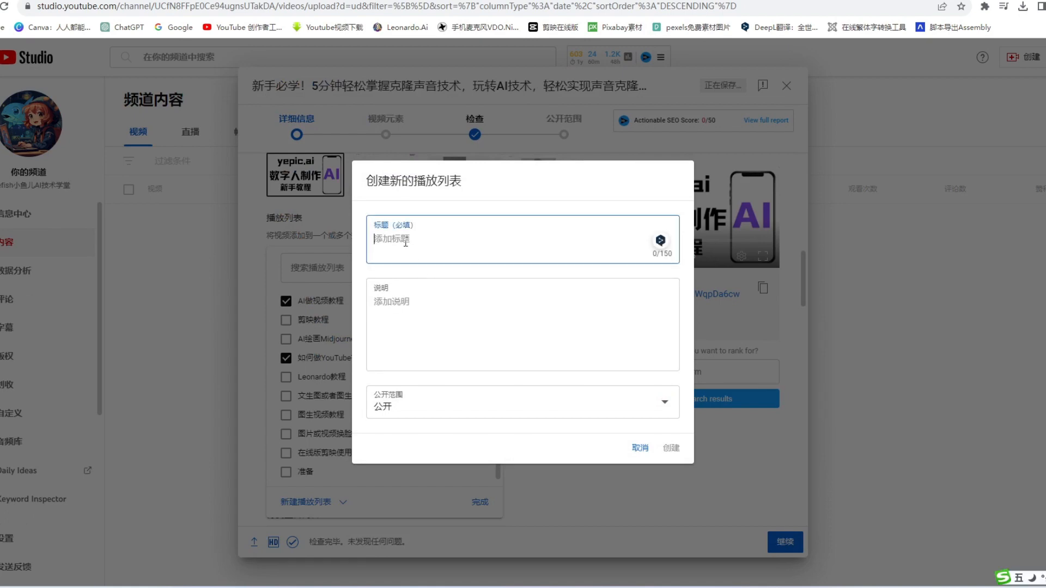
left_click(671, 448)
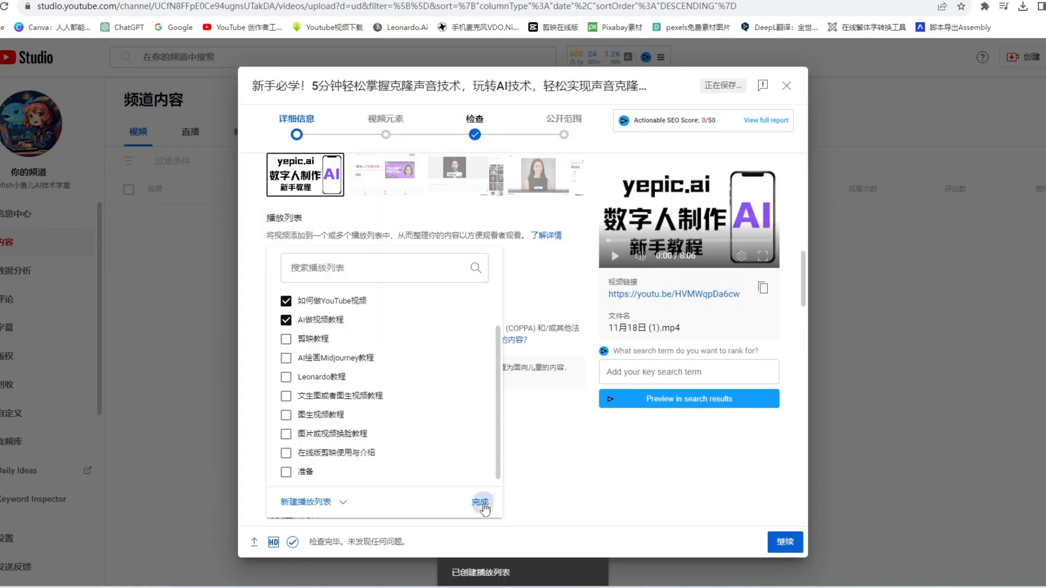
left_click(480, 502)
Review the audience, paid promotion and automatic chapter settings of the upload, ending at the empty tags field.
scroll(506, 382, "down", 3)
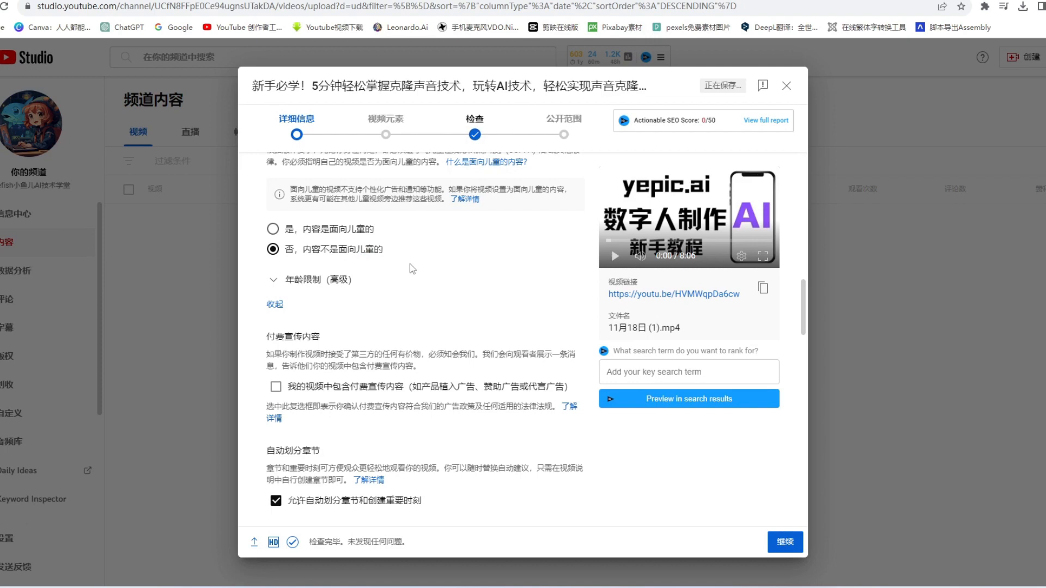
scroll(413, 268, "up", 5)
scroll(403, 256, "down", 4)
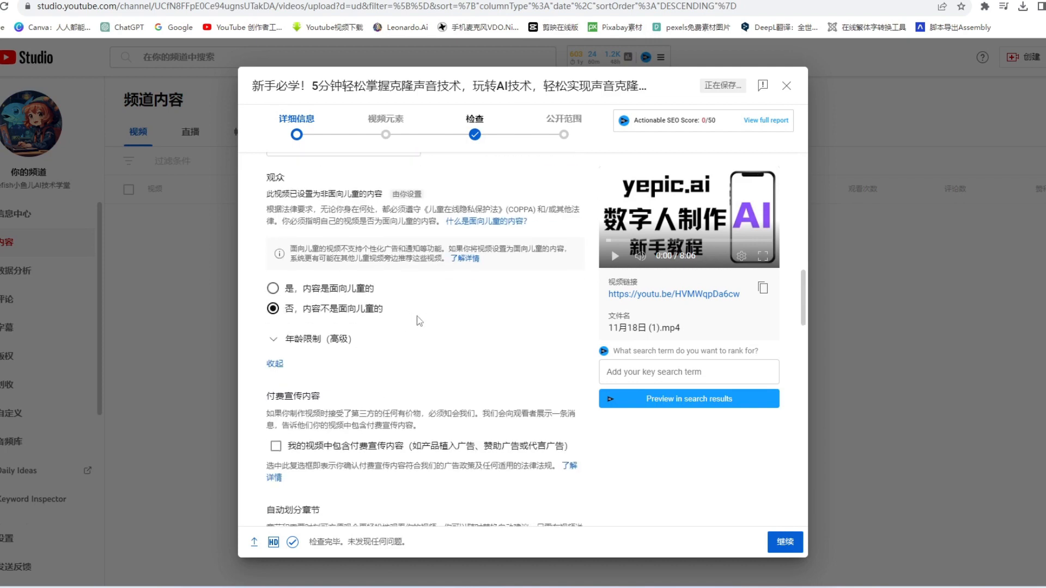
scroll(351, 257, "up", 1)
scroll(381, 283, "down", 10)
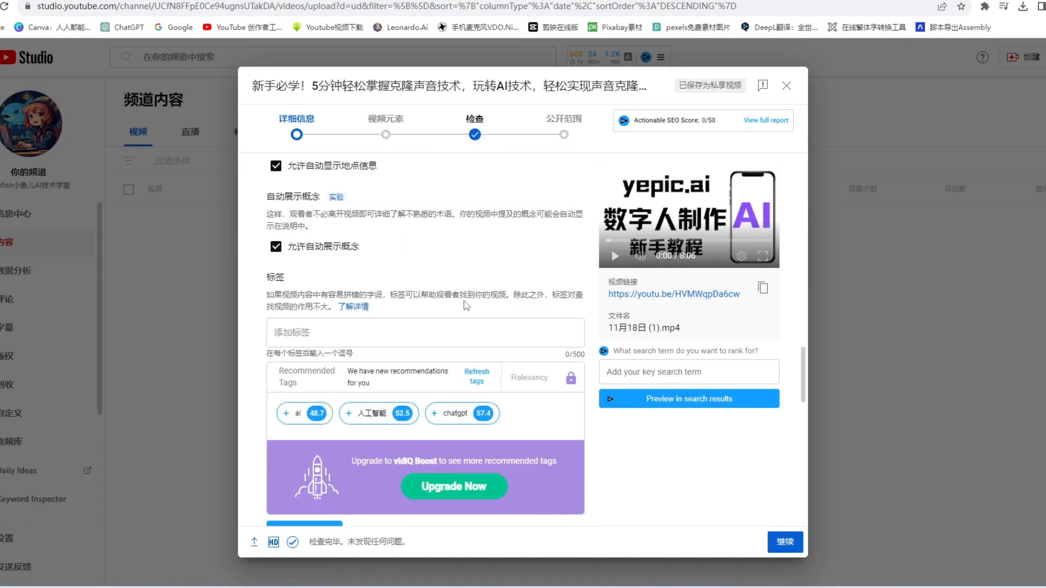
left_click(303, 333)
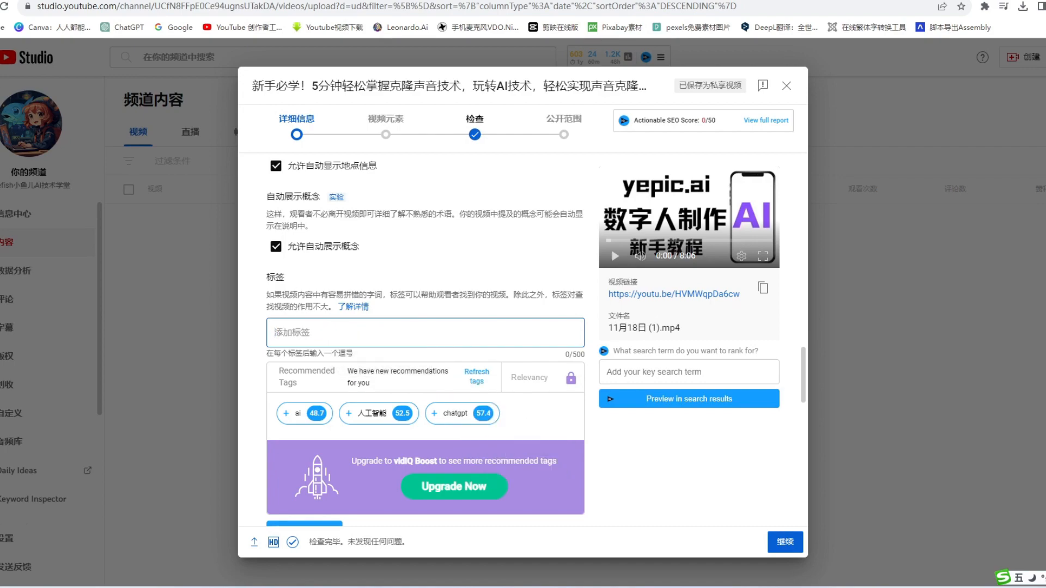
Copy the AI-written voice-cloning tag list from the 文心一言 conversation and paste it into the YouTube upload's tags field.
key("ctrl+Tab")
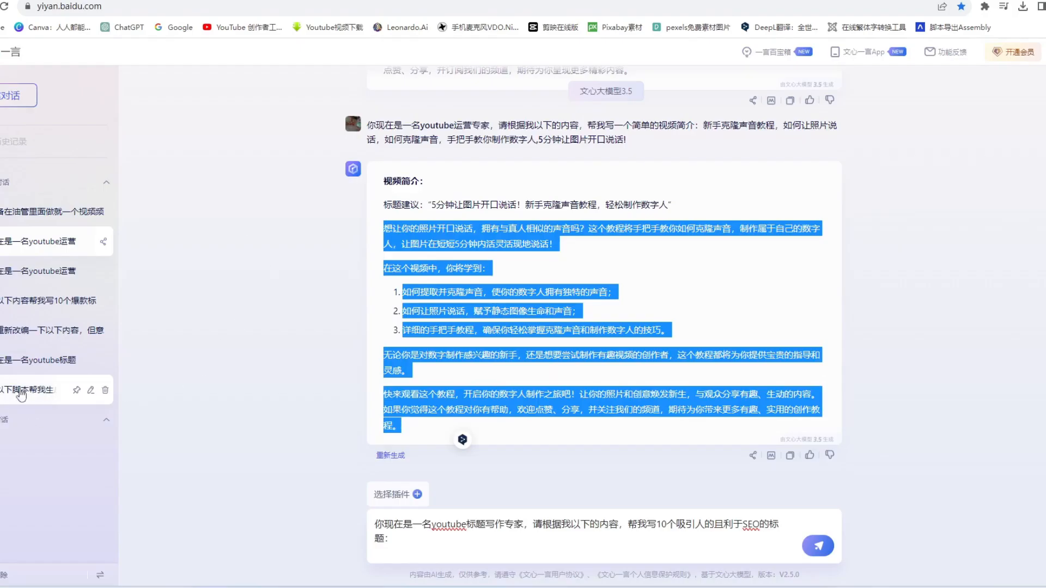
left_click(38, 271)
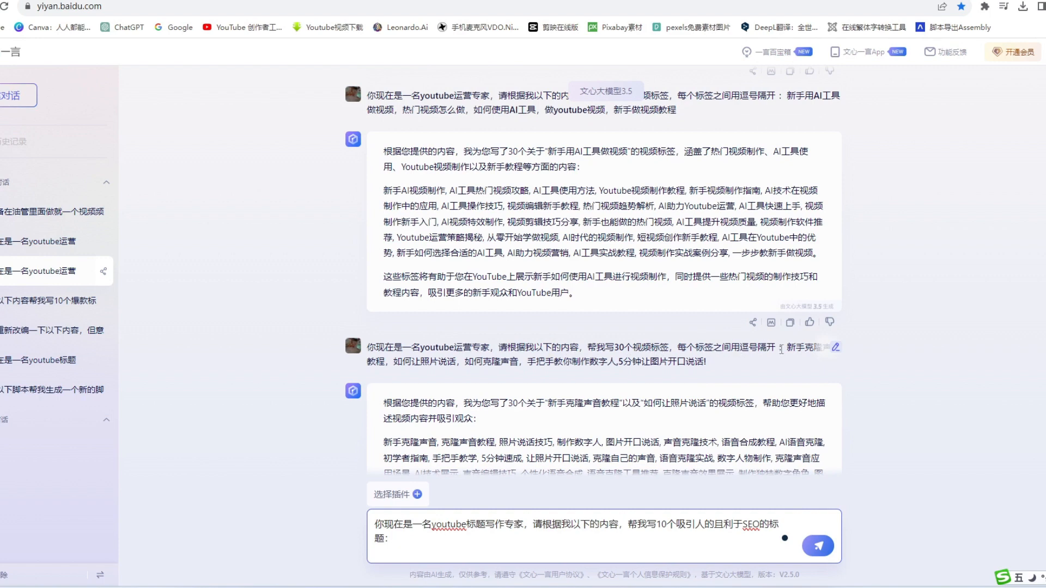
scroll(781, 350, "down", 2)
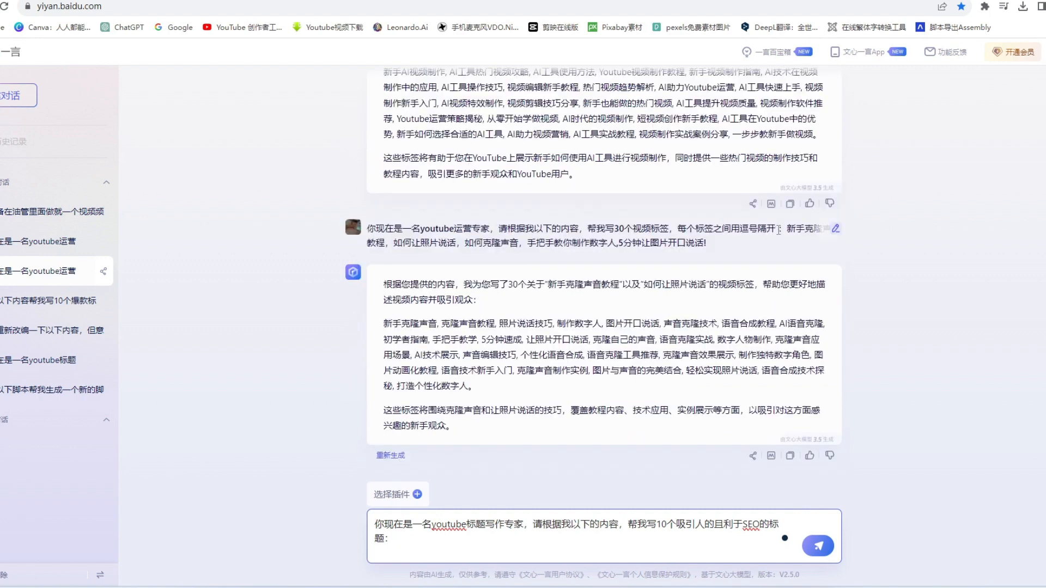
left_click_drag(778, 229, 358, 225)
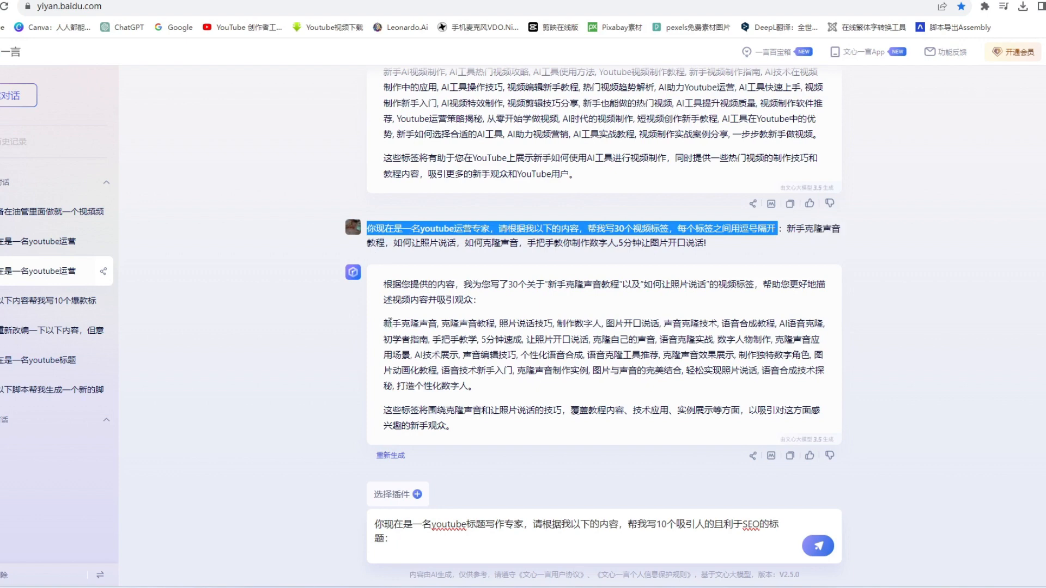
mouse_move(385, 323)
left_mouse_down()
mouse_move(545, 349)
mouse_move(477, 389)
mouse_move(395, 341)
mouse_move(383, 321)
left_mouse_up()
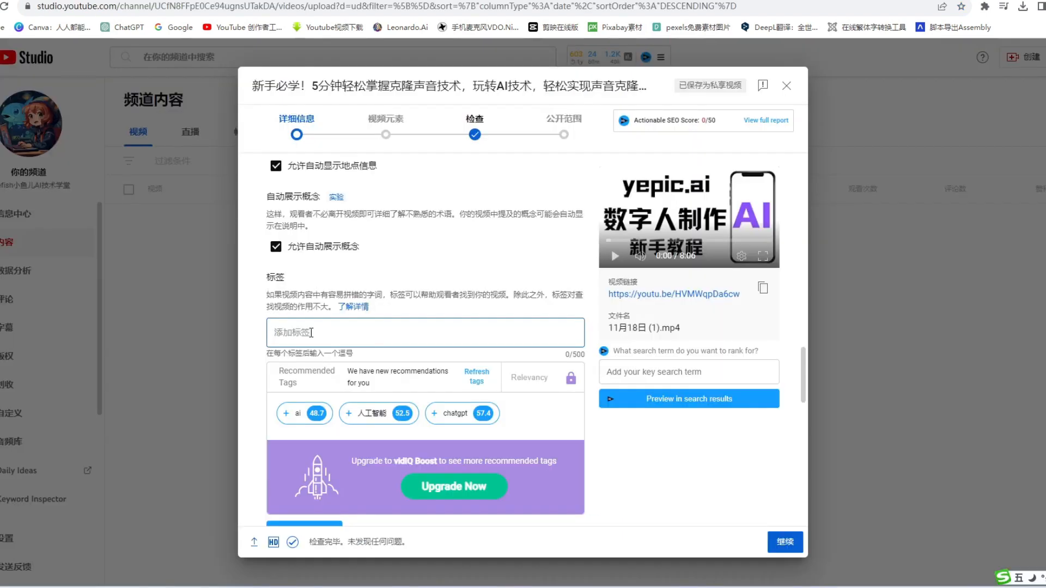
key("ctrl+v")
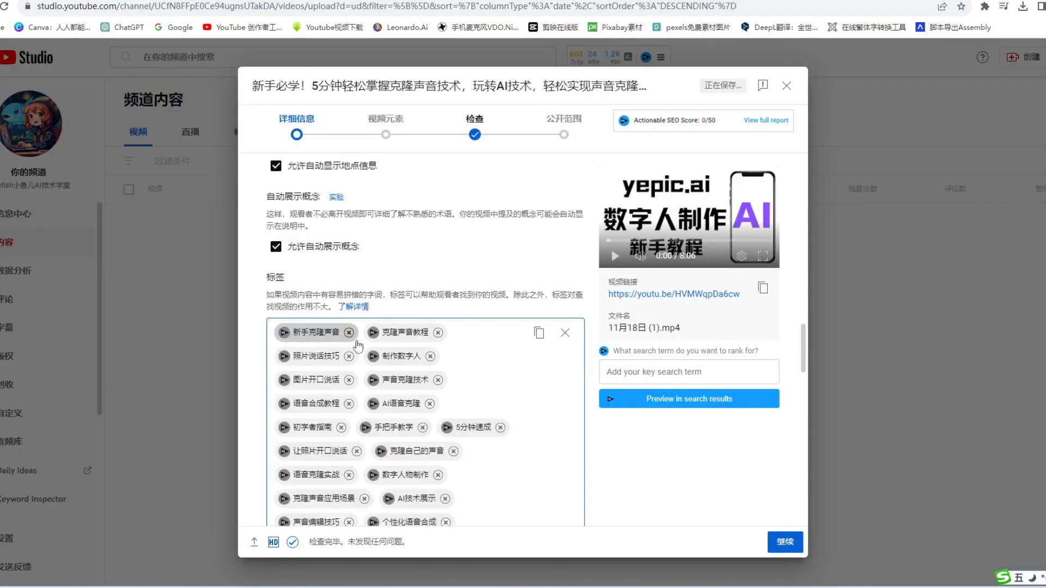
scroll(496, 377, "up", 1)
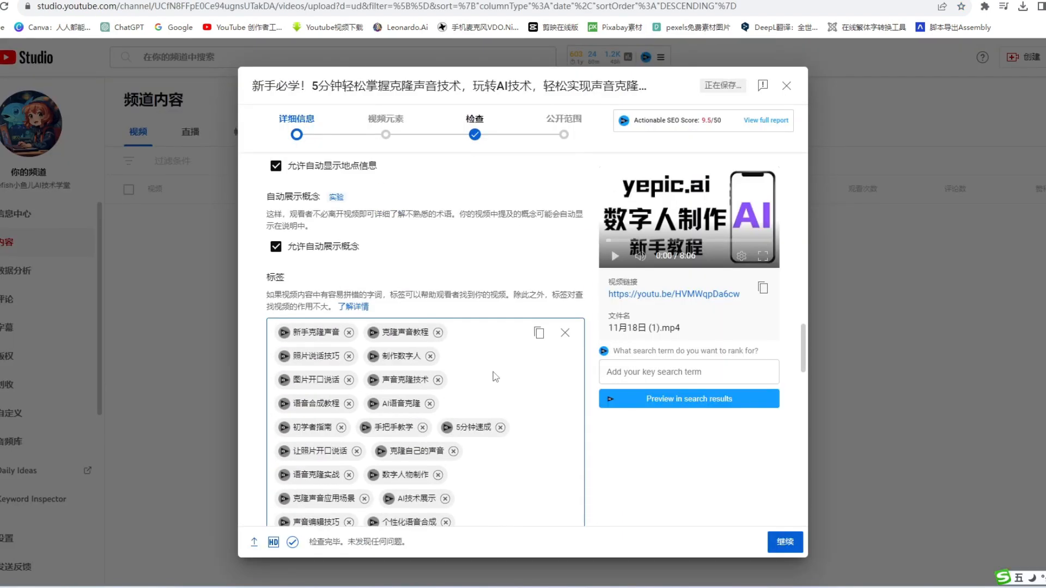
scroll(285, 365, "down", 5)
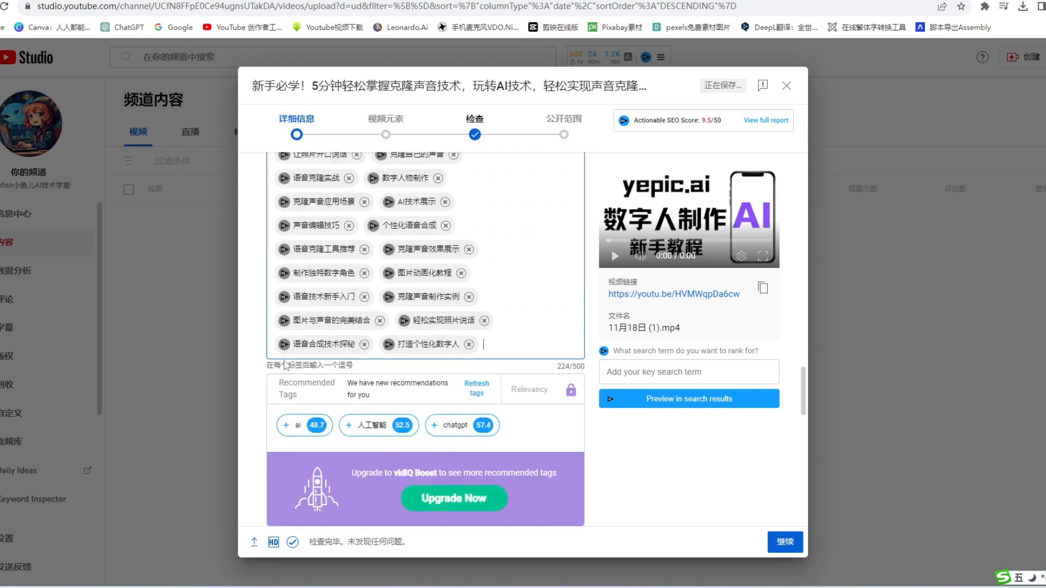
scroll(522, 292, "up", 5)
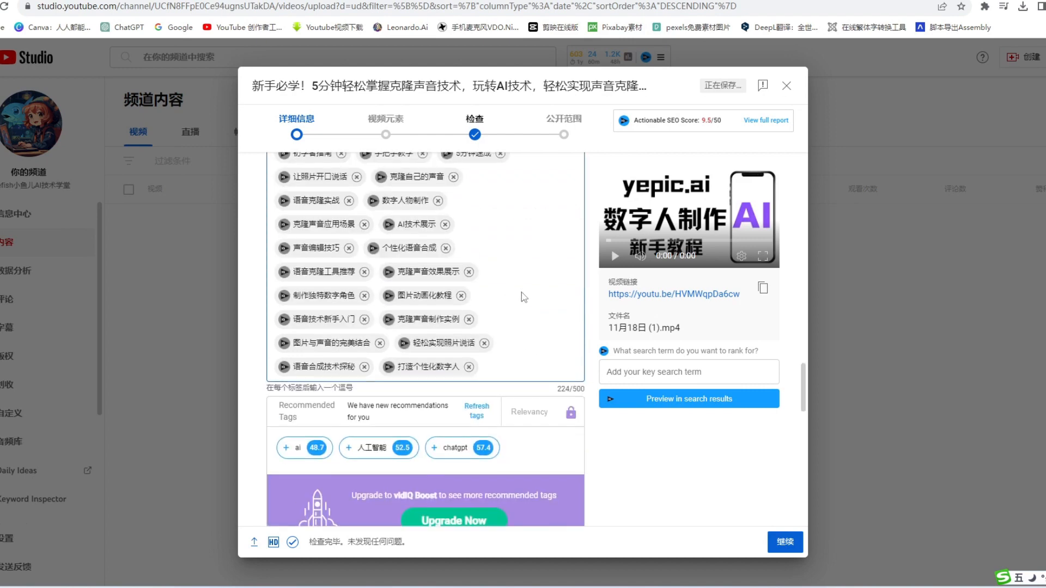
scroll(520, 294, "down", 5)
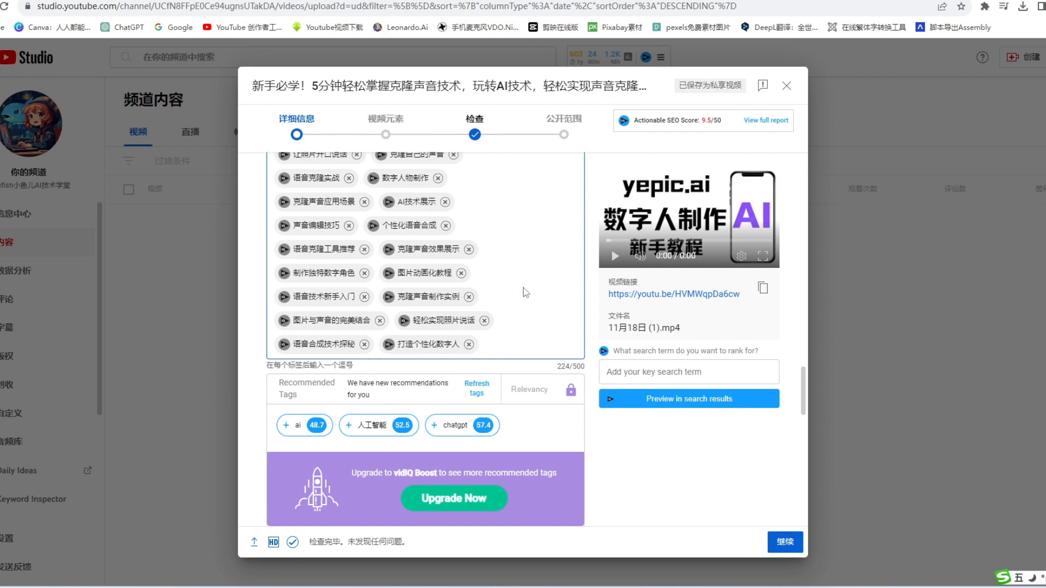
scroll(533, 276, "down", 2)
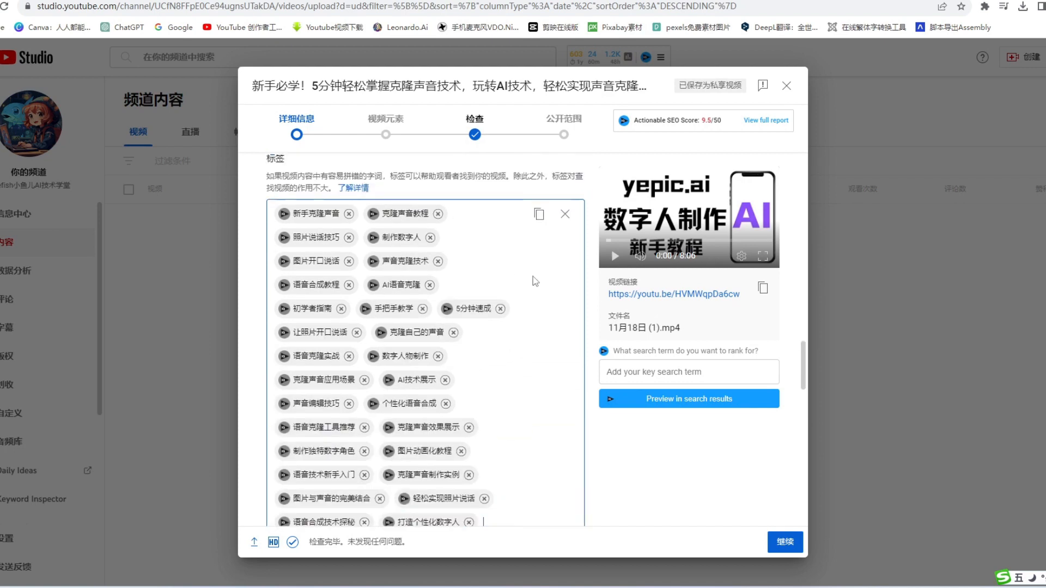
Choose 中文 as the video language in the upload's language and caption certification settings.
scroll(533, 276, "down", 5)
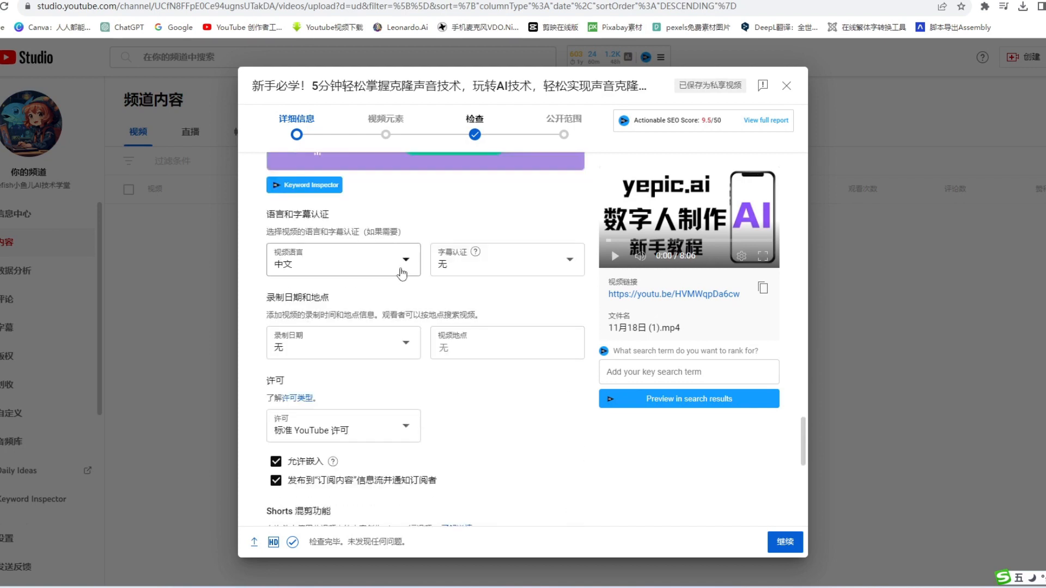
left_click(407, 265)
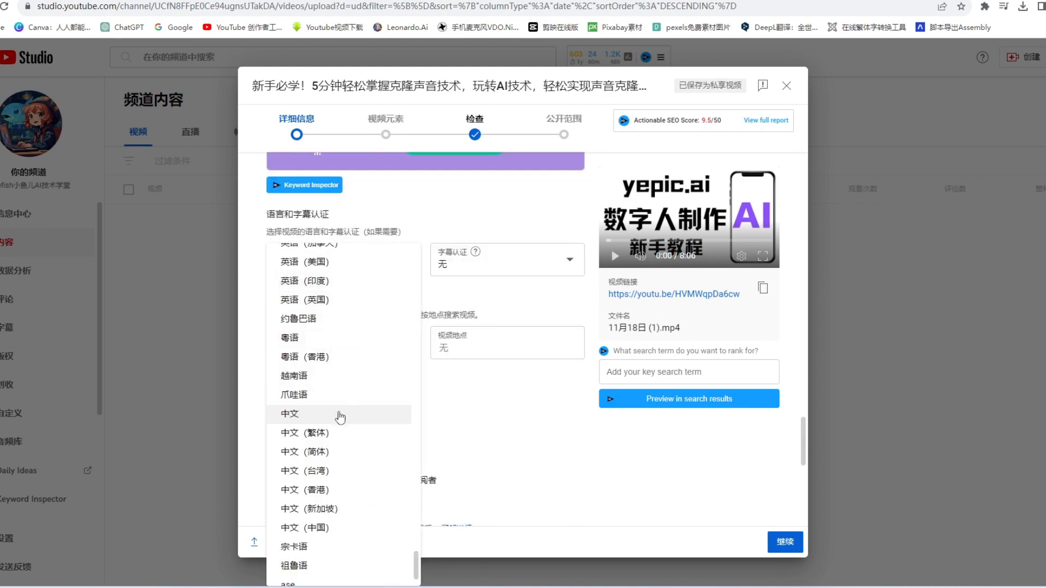
left_click(347, 419)
scroll(346, 419, "down", 2)
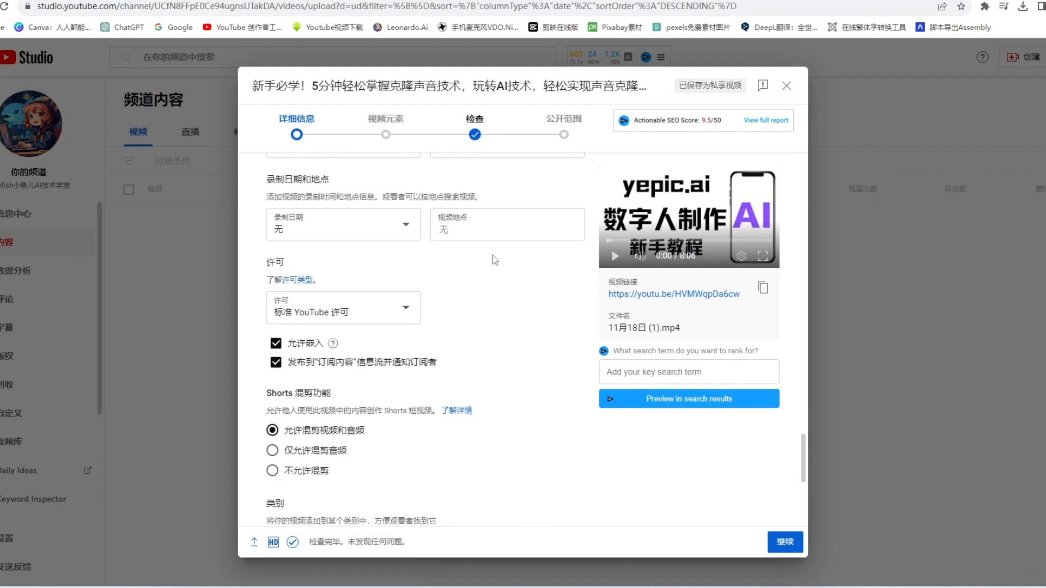
In the video elements, add Chinese subtitles with timing from 11月18日 (1)(1).srt in the 让照片说话2 folder and finish them.
left_click(788, 545)
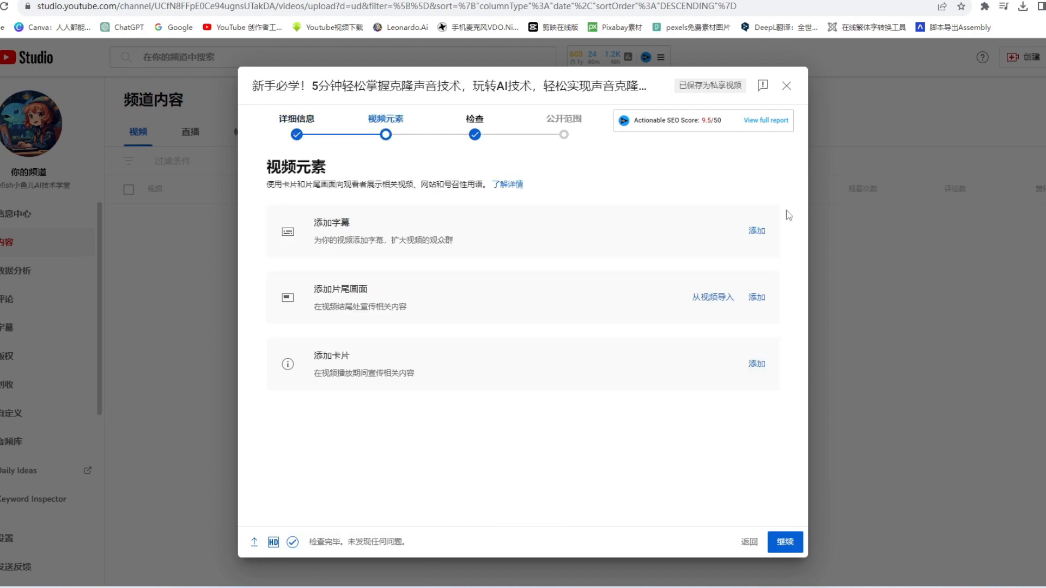
left_click(763, 233)
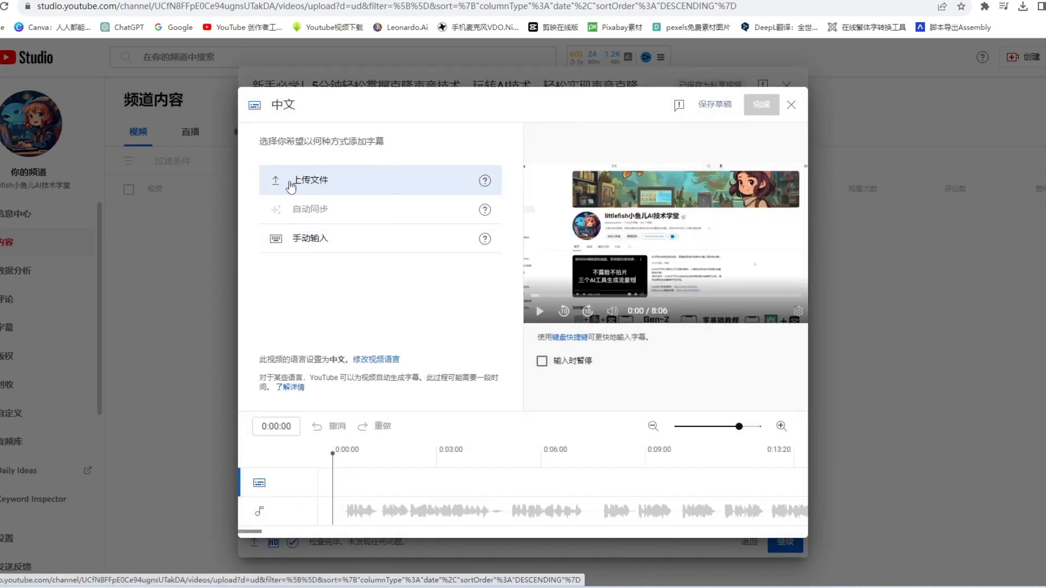
left_click(376, 188)
left_click(614, 361)
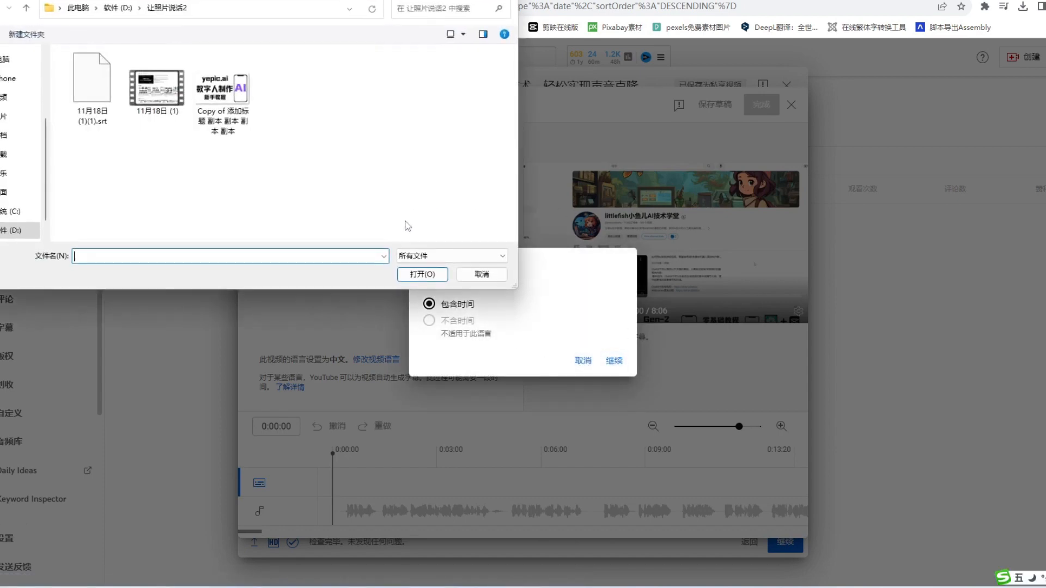
double_click(96, 88)
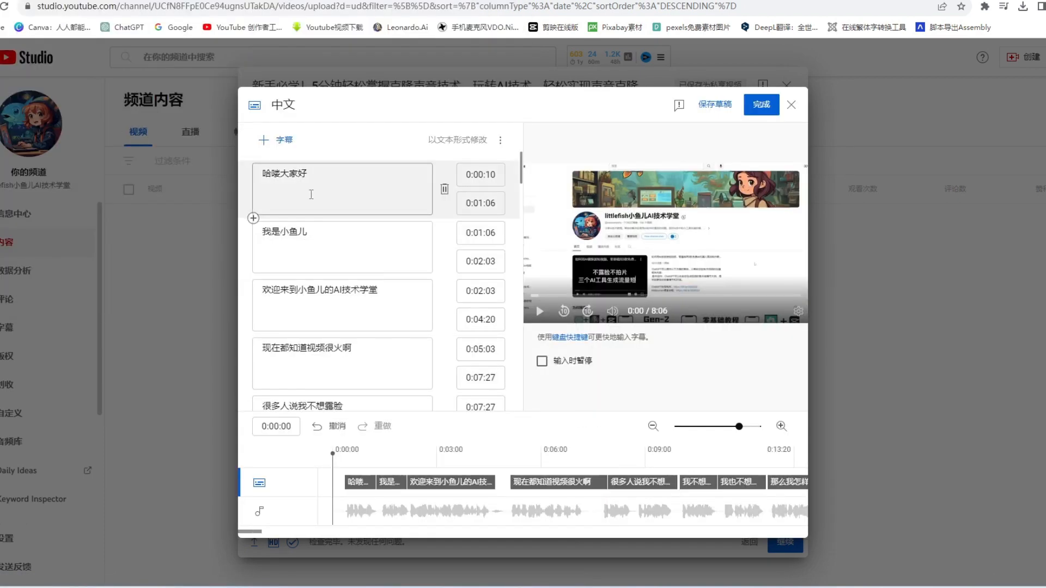
scroll(343, 262, "down", 7)
left_click(761, 104)
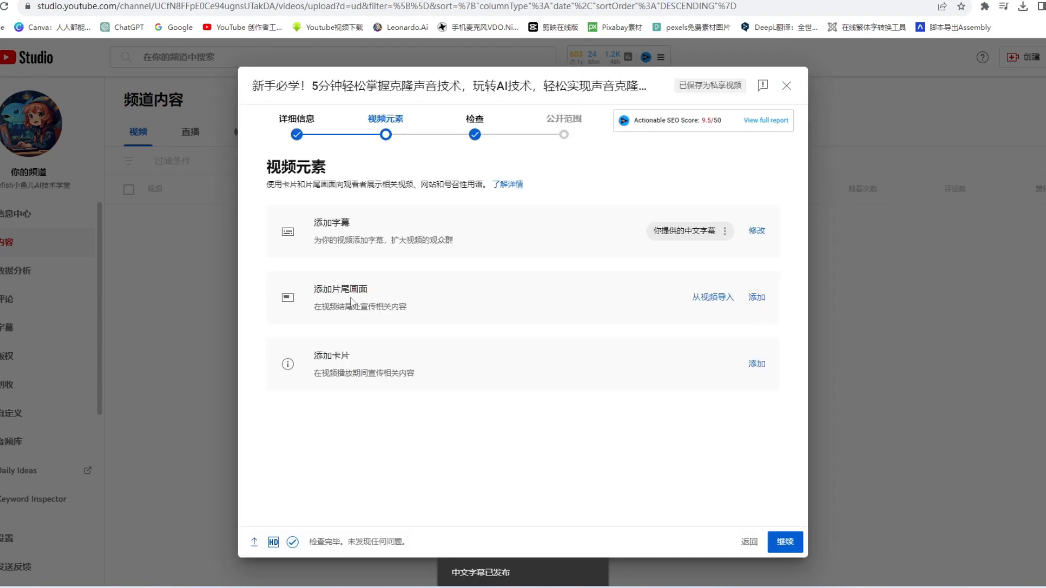
Add an end screen imported from the latest video and save it.
left_click(757, 298)
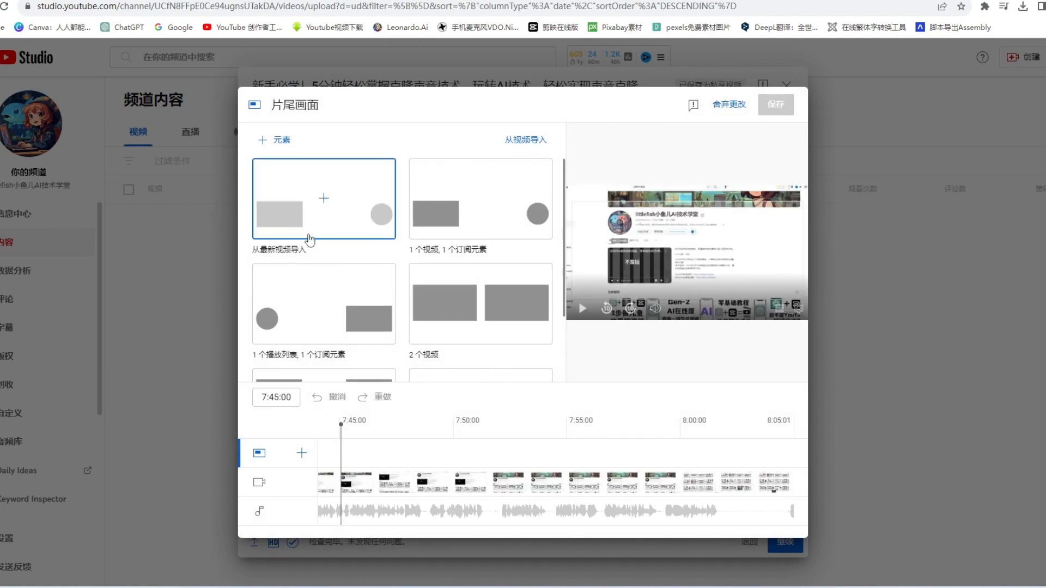
left_click(321, 197)
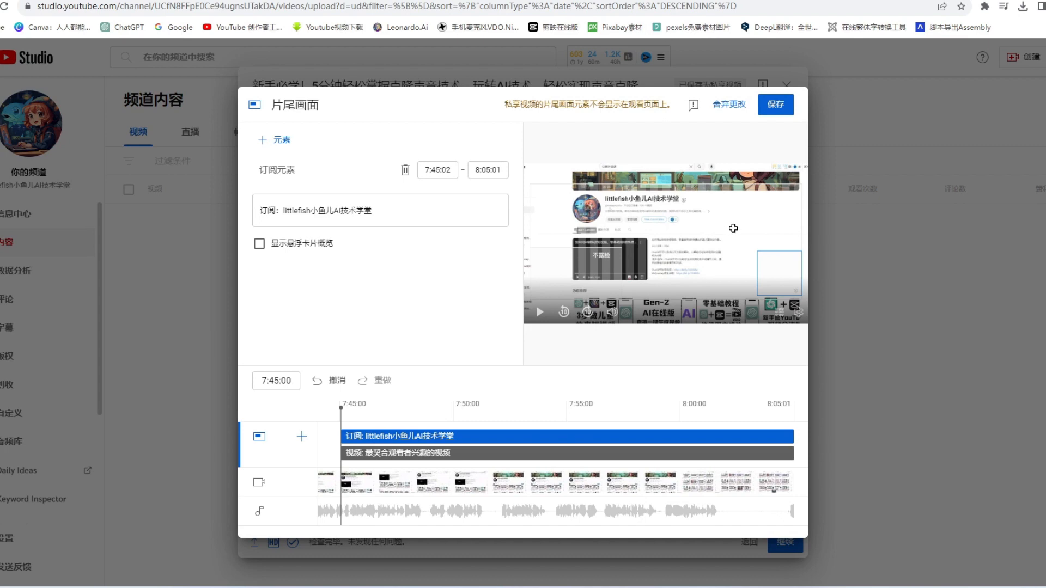
left_click(776, 104)
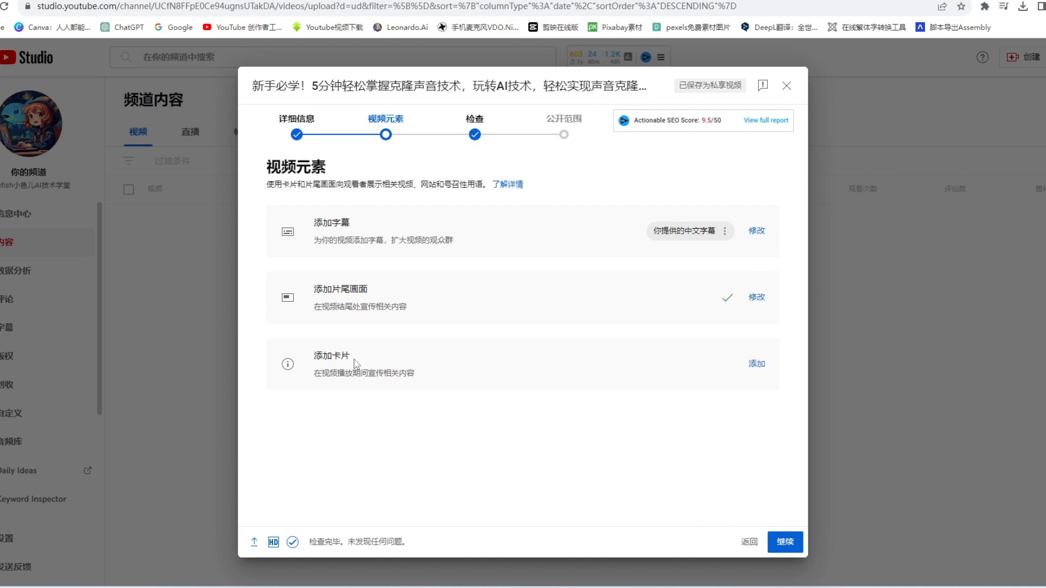
Add a card at 7:23:05 that promotes one of the channel's own videos and save it.
left_click(756, 364)
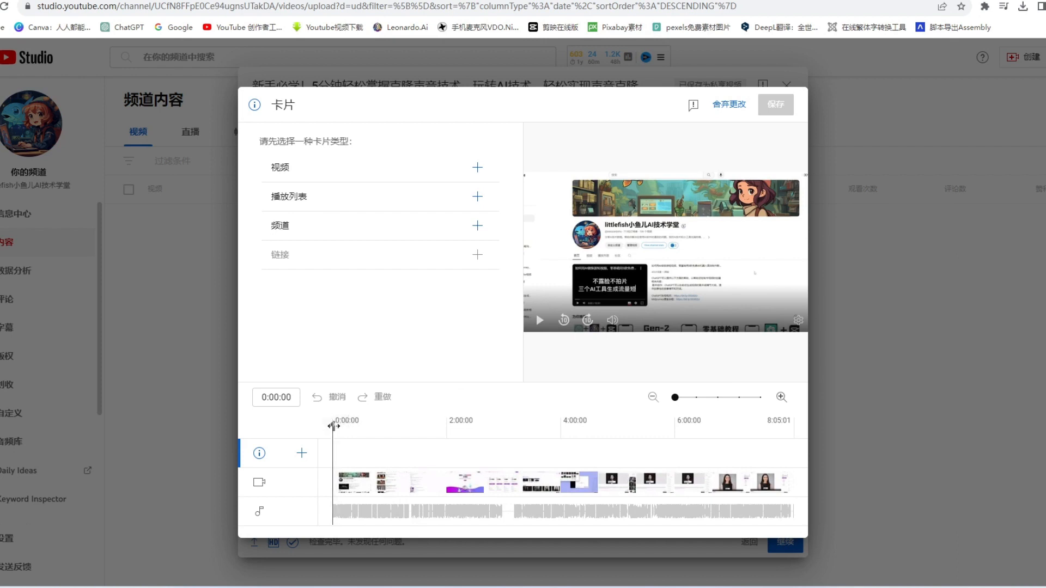
left_click_drag(333, 423, 403, 432)
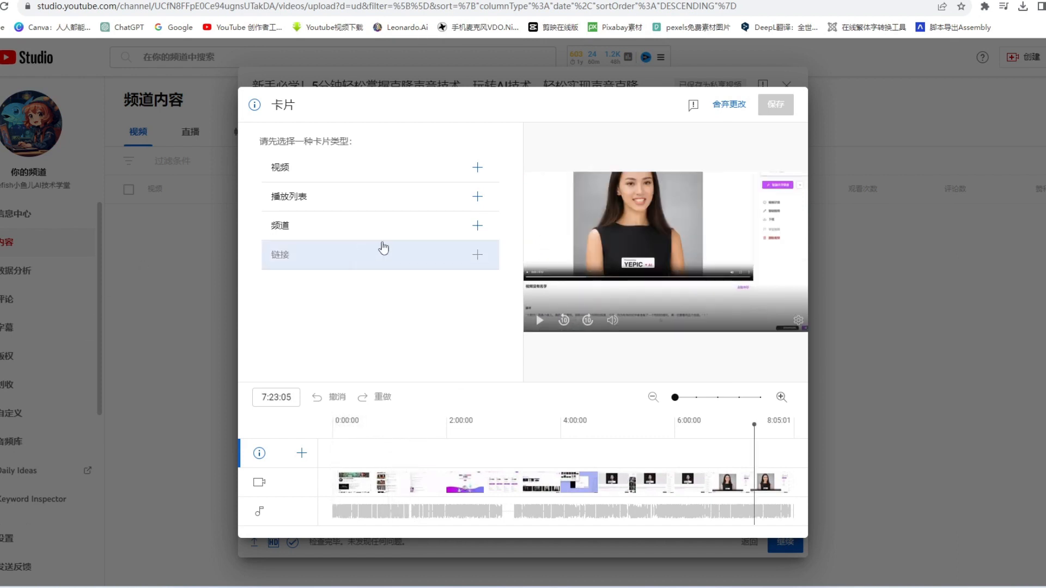
left_click(430, 168)
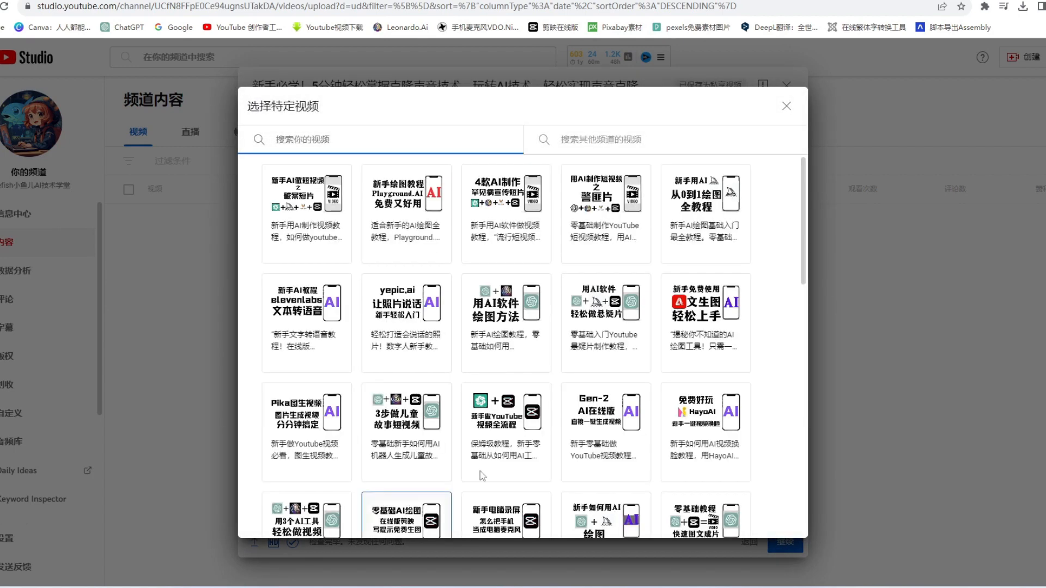
scroll(573, 315, "down", 4)
scroll(573, 316, "down", 2)
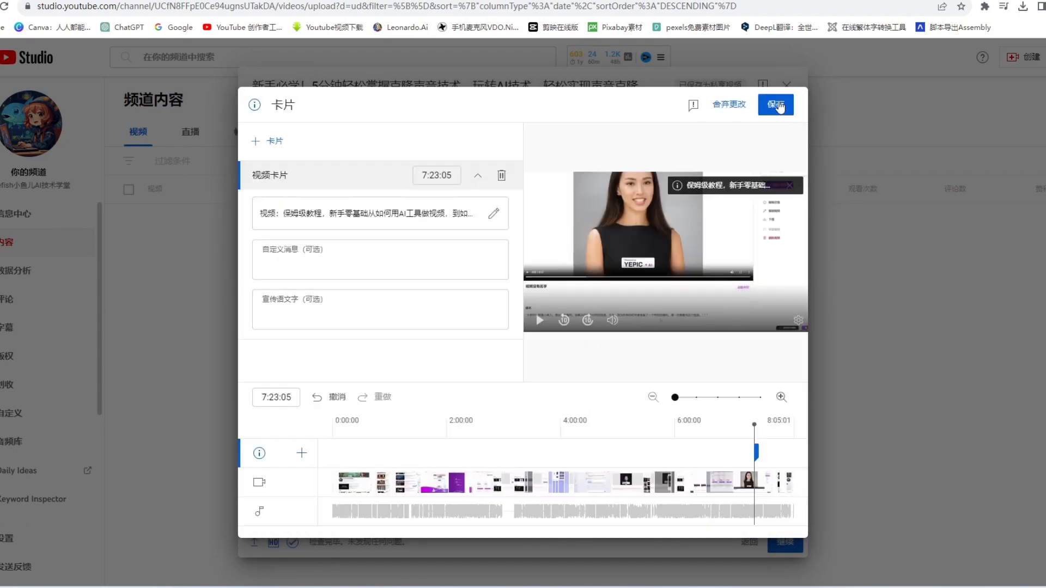
left_click(777, 106)
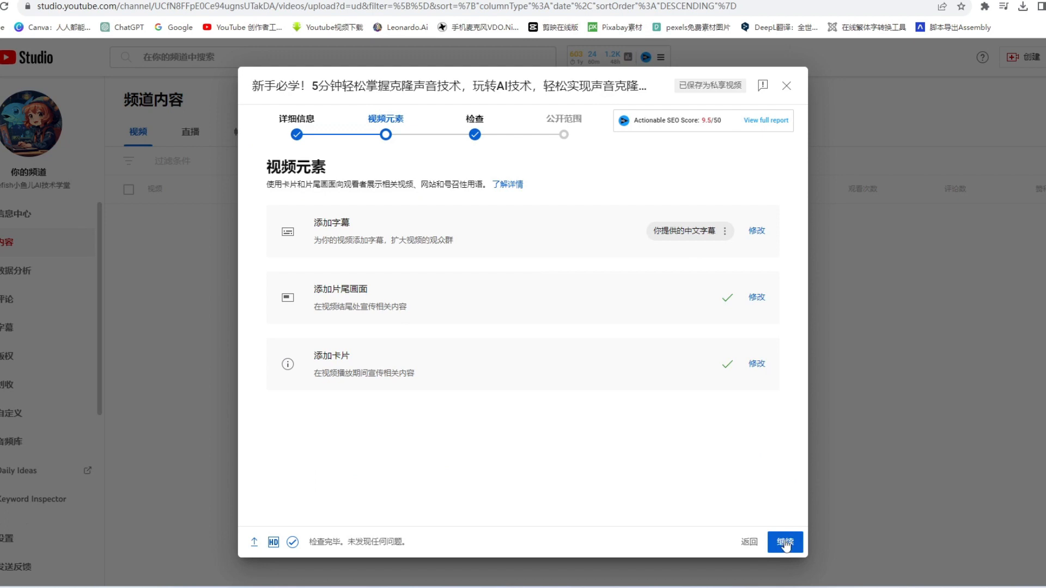
Proceed through the checks page to the visibility page with the video set to 公开.
left_click(788, 542)
left_click(786, 542)
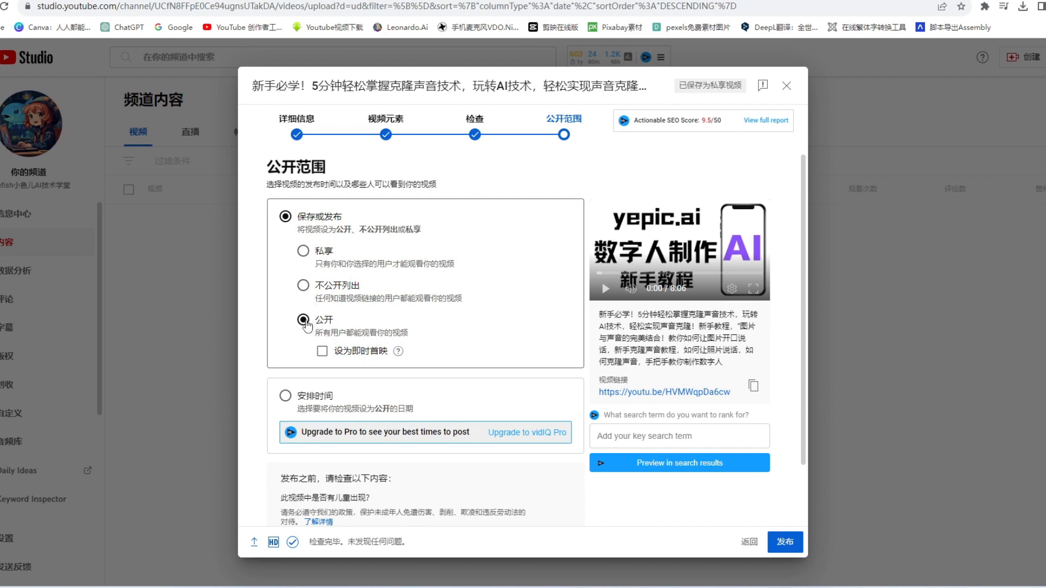
Try scheduling the video's public release for November 22, 2023.
scroll(380, 232, "down", 1)
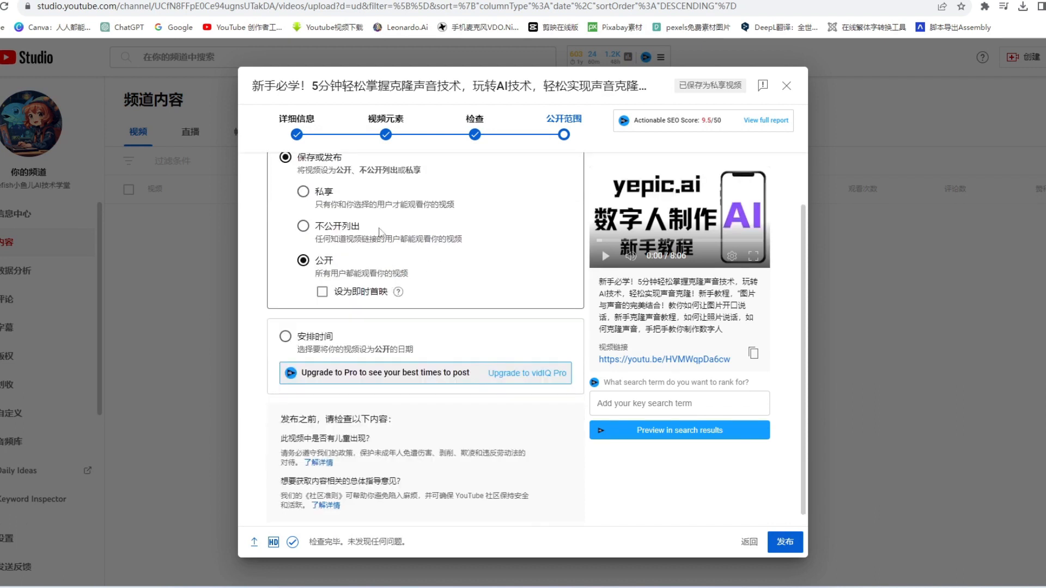
left_click(284, 339)
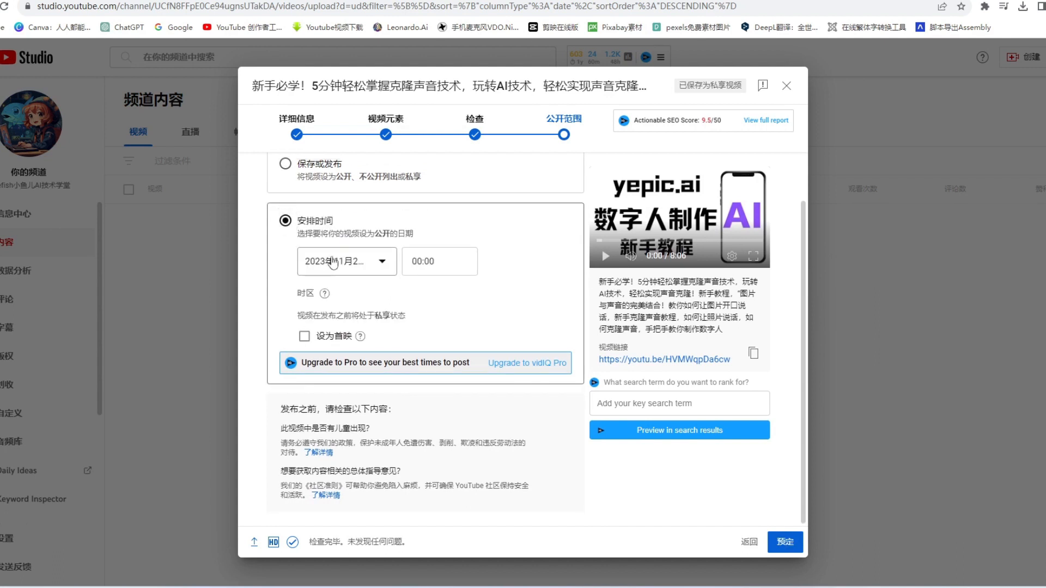
left_click(384, 273)
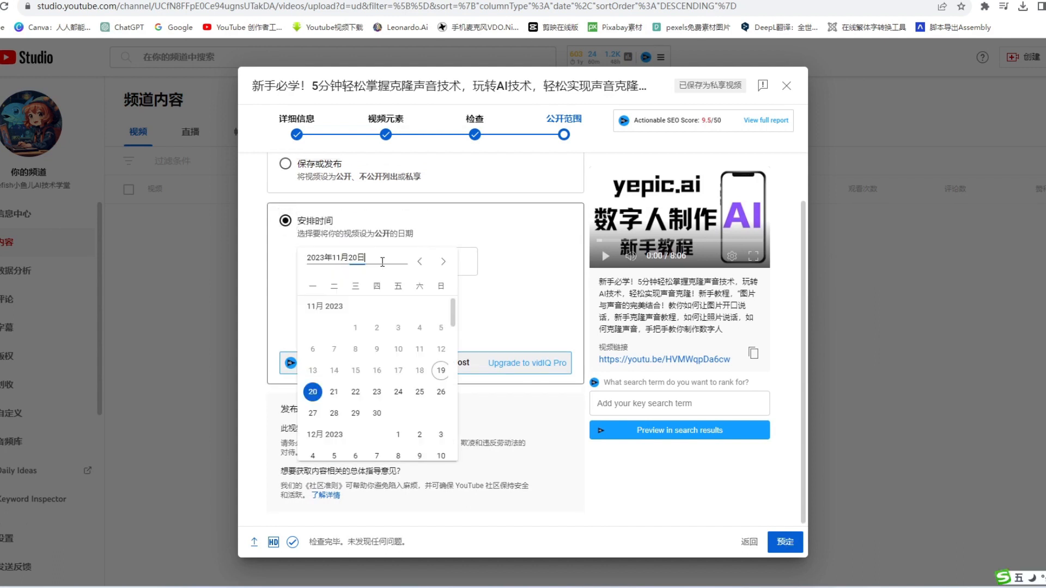
left_click(359, 396)
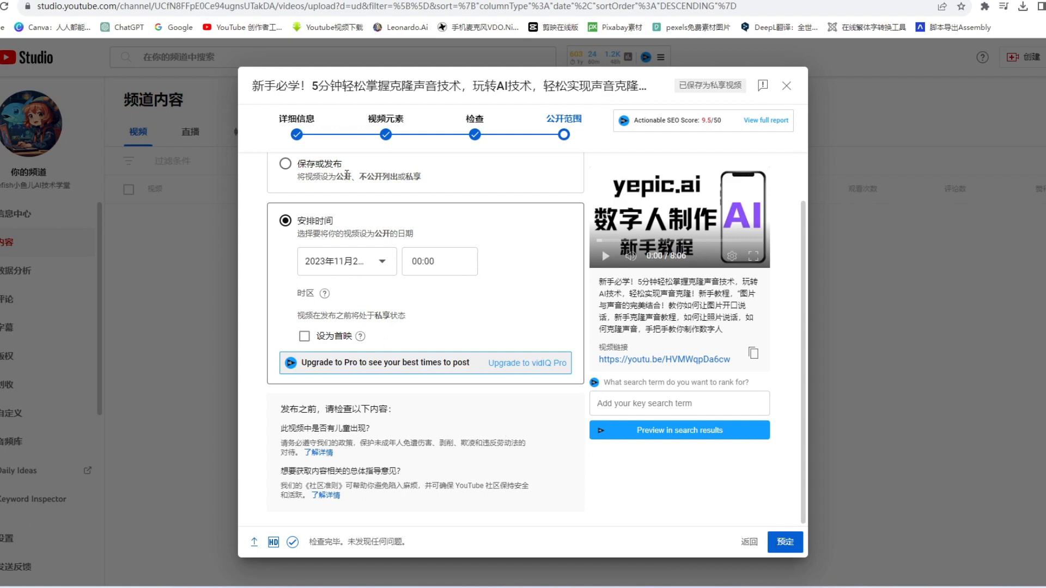
Switch the visibility from a scheduled release to 保存或发布 with 公开 selected.
scroll(480, 260, "up", 2)
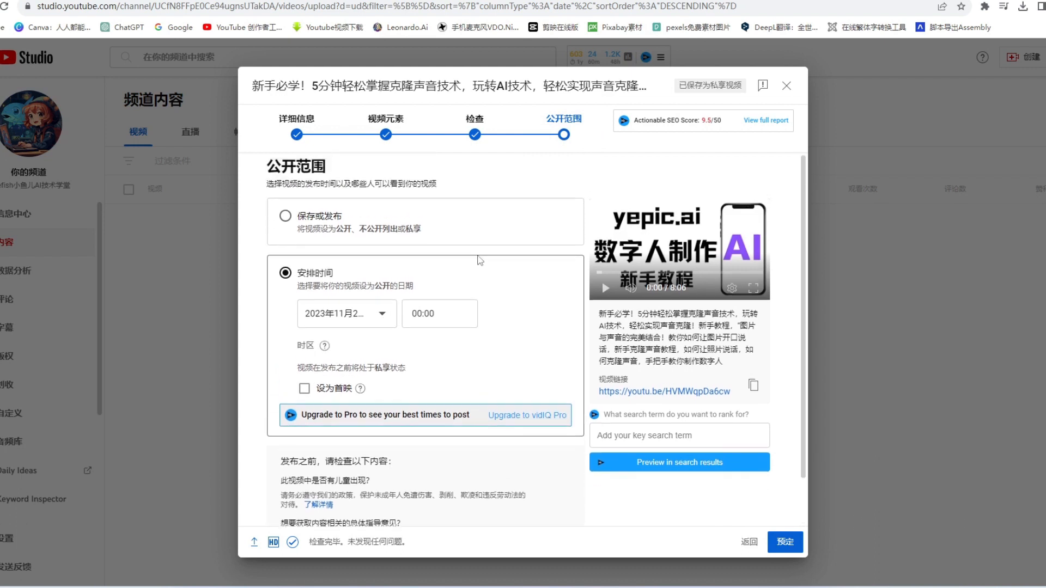
left_click(285, 215)
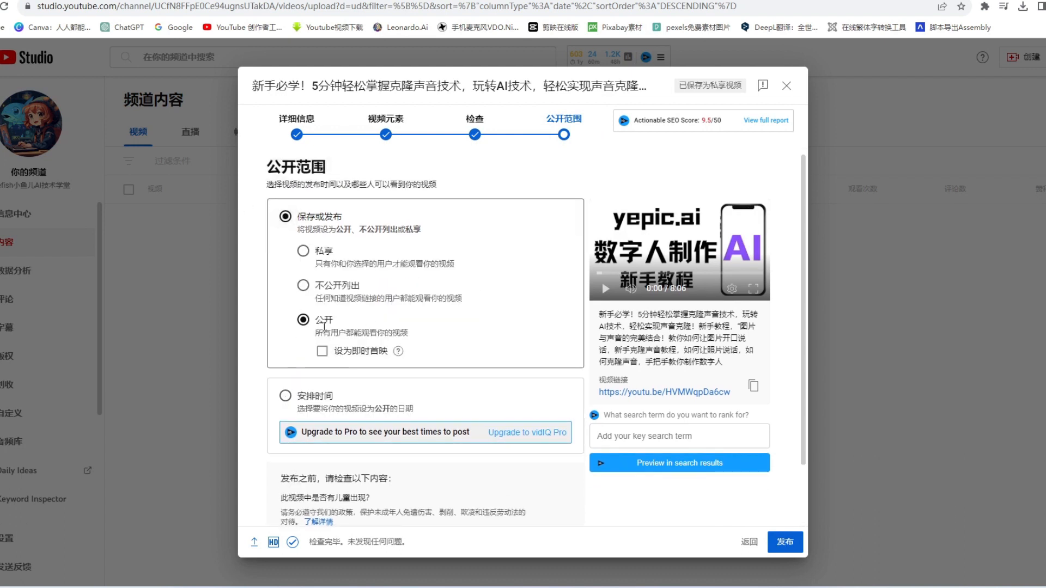
scroll(545, 354, "down", 2)
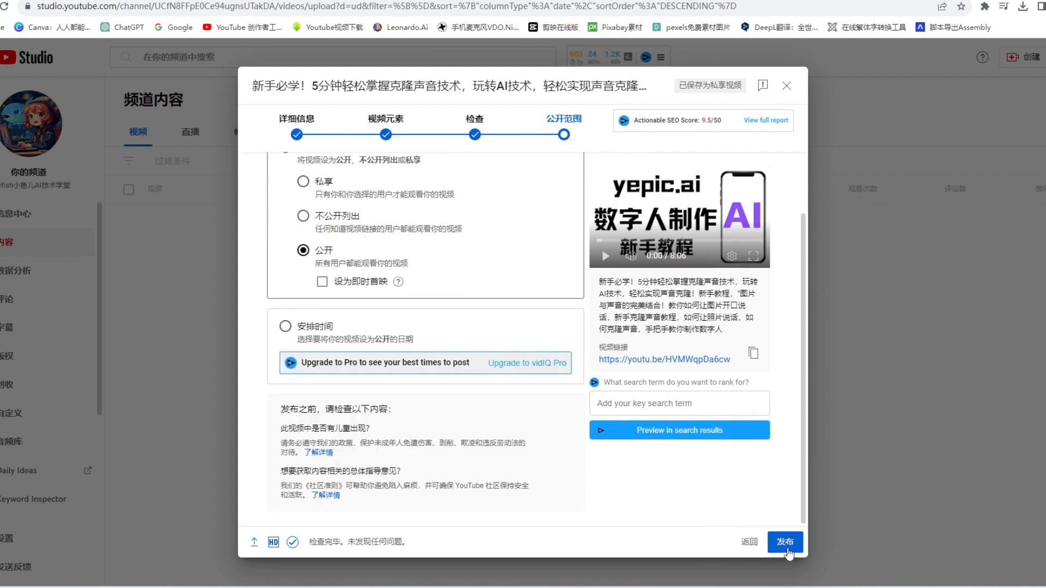
Publish the voice-cloning tutorial video publicly and dismiss the share-link dialog.
left_click(788, 551)
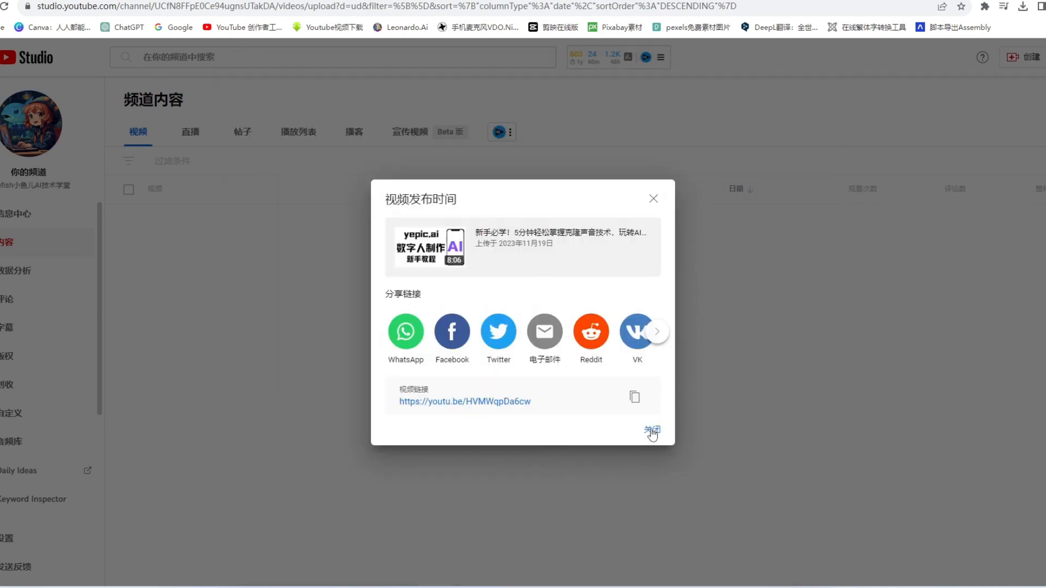
left_click(652, 431)
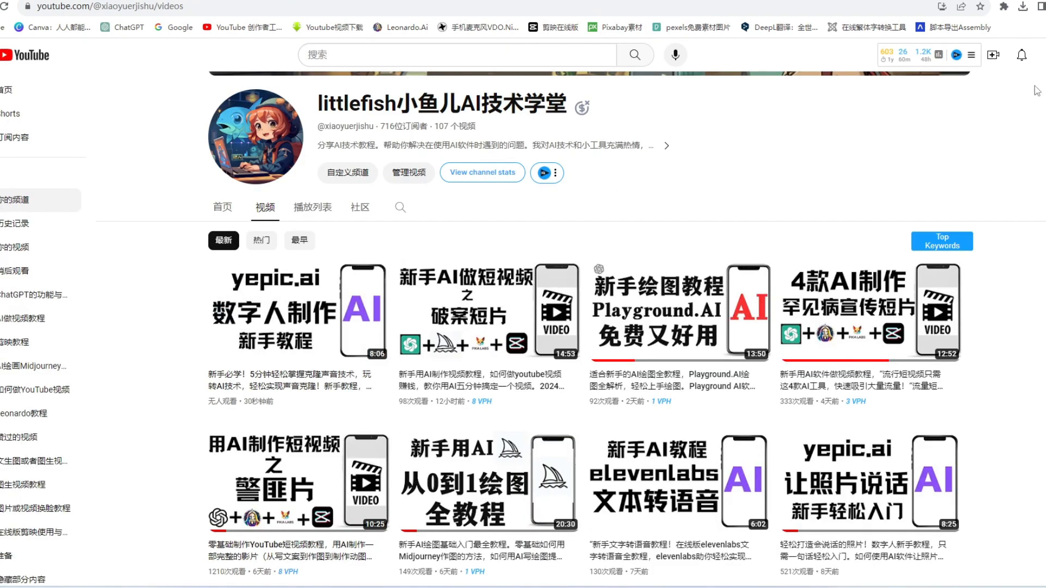
Examine the channel's public video list, checking the newly published yepic.ai tutorial and browsing the earlier uploads.
mouse_move(313, 348)
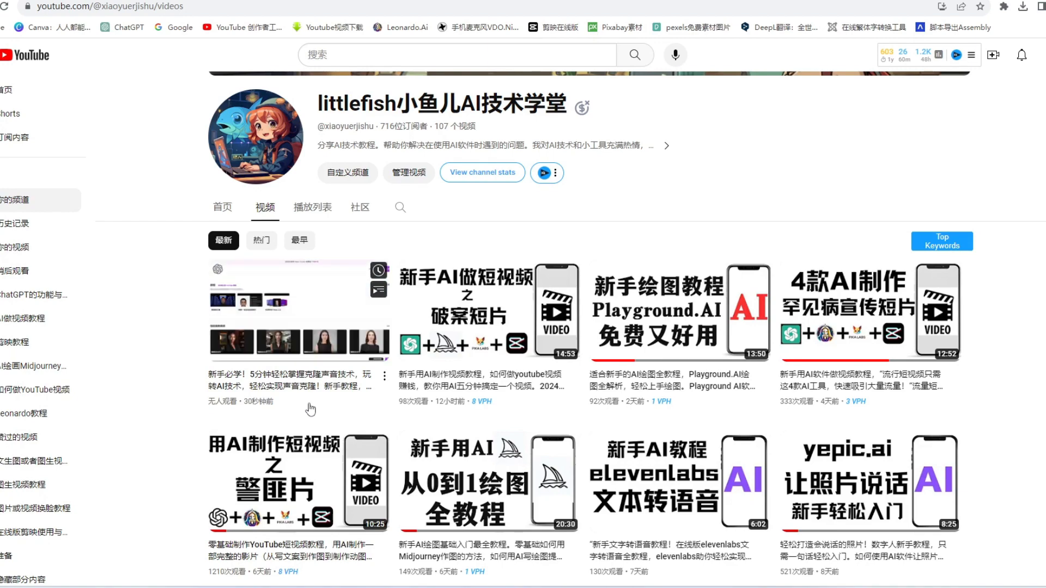
scroll(718, 312, "up", 2)
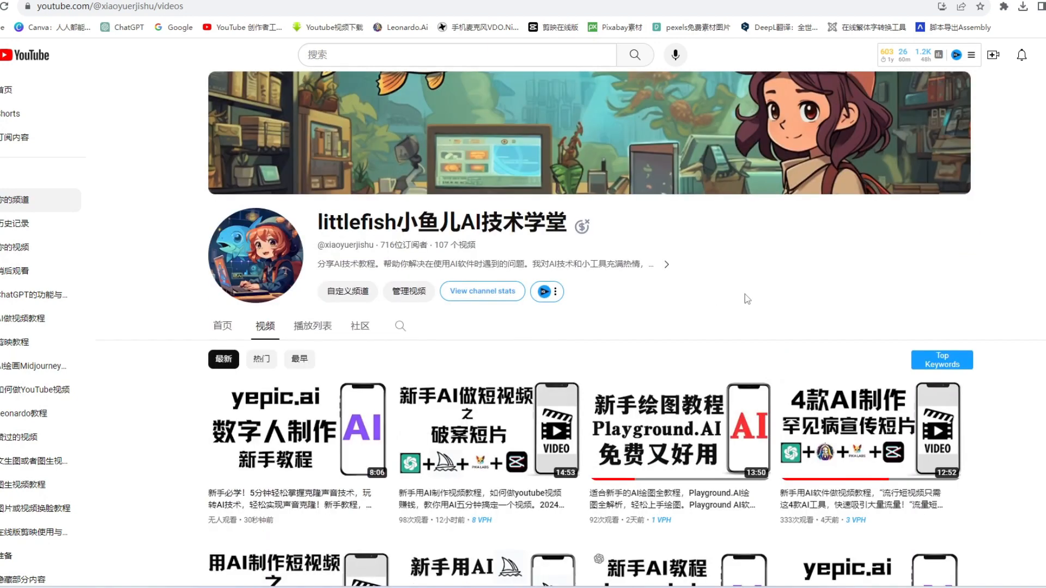
scroll(744, 294, "down", 4)
scroll(1006, 327, "down", 4)
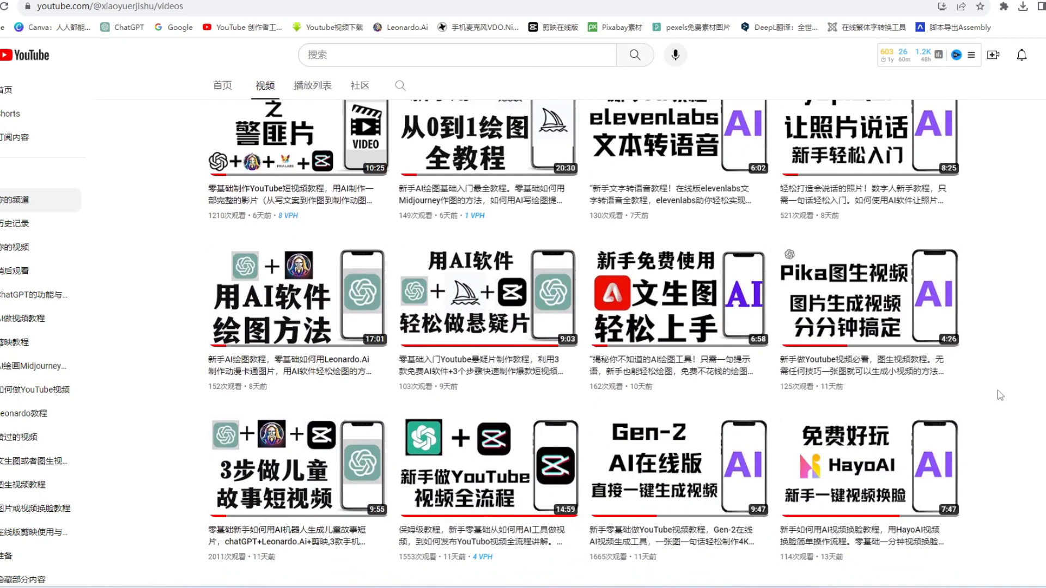
scroll(1001, 395, "up", 7)
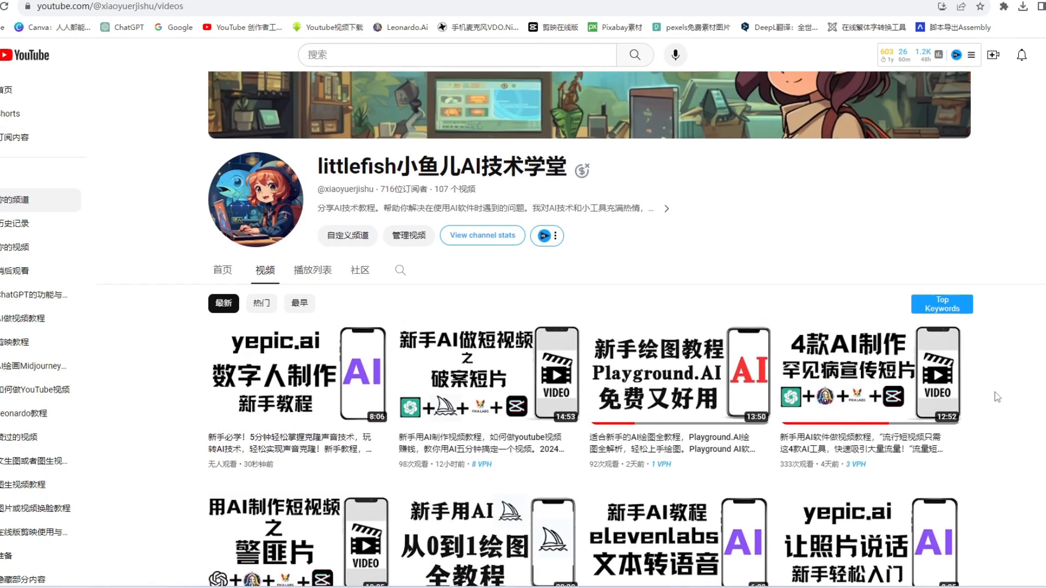
scroll(997, 397, "up", 1)
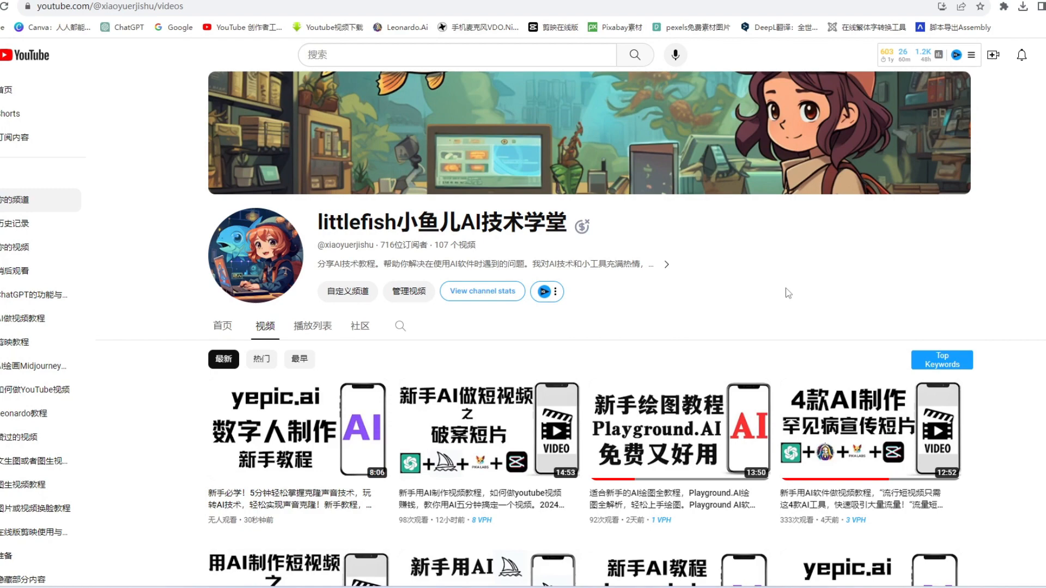
scroll(1002, 329, "down", 8)
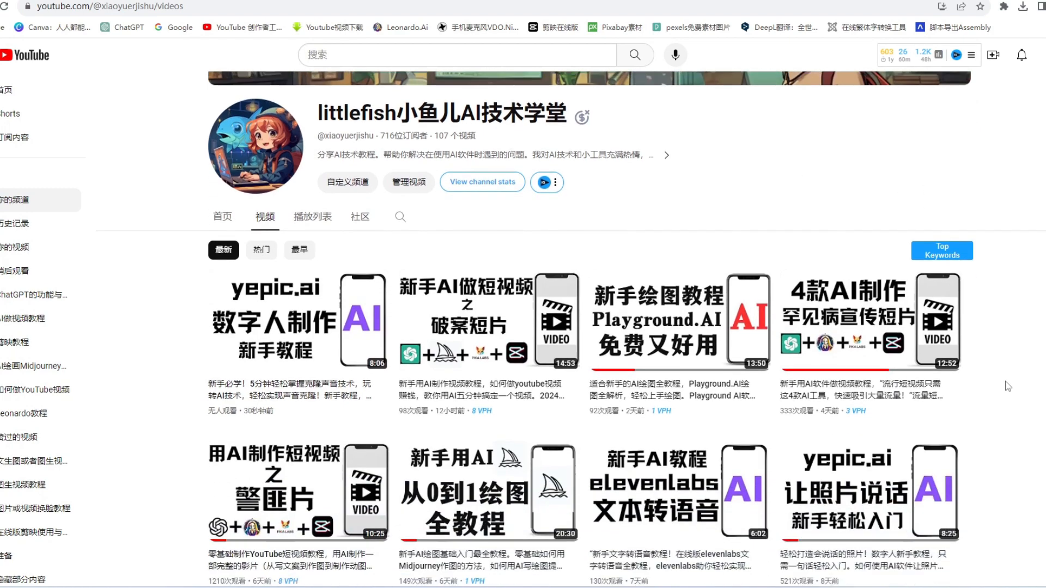
scroll(724, 275, "up", 8)
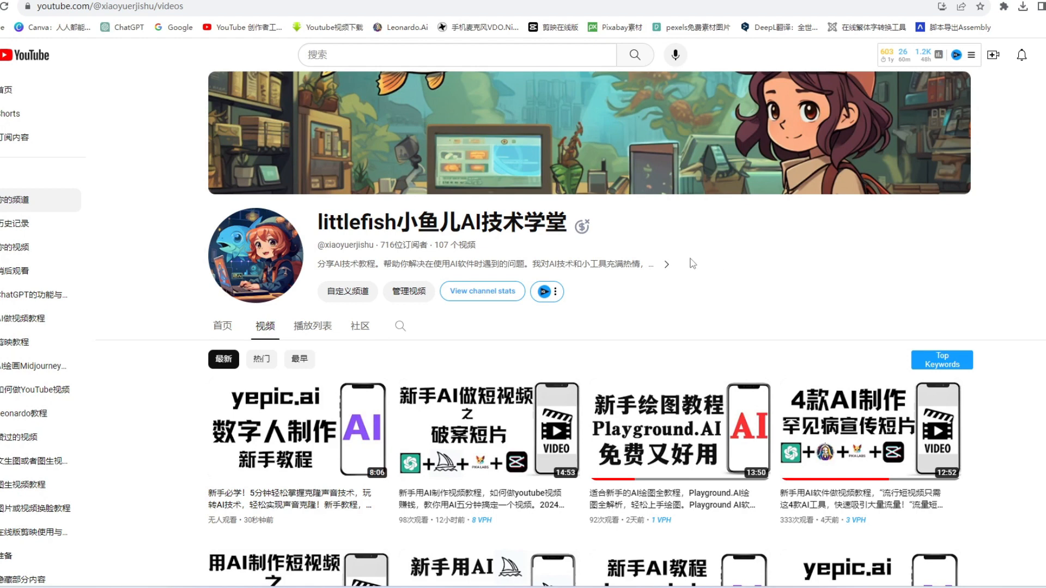
scroll(724, 370, "down", 3)
scroll(763, 478, "up", 3)
scroll(759, 283, "down", 10)
scroll(1029, 406, "up", 5)
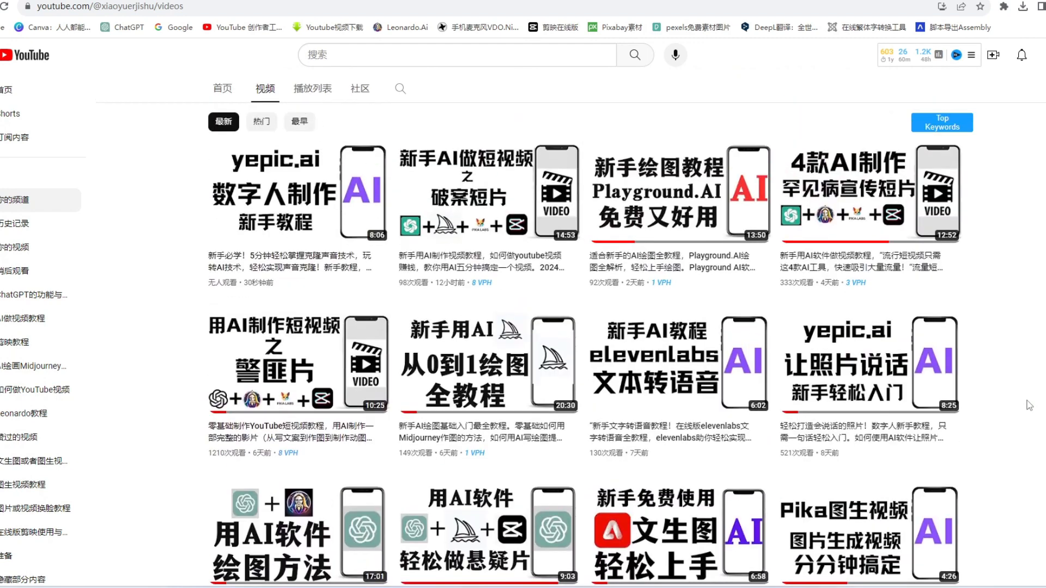
scroll(1029, 406, "up", 5)
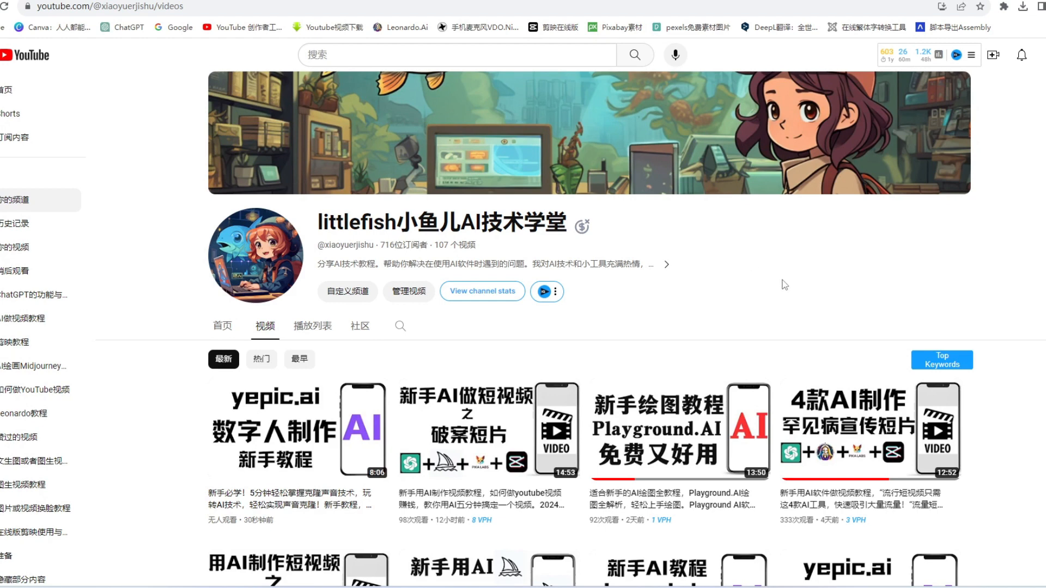
scroll(785, 285, "down", 7)
scroll(785, 285, "up", 6)
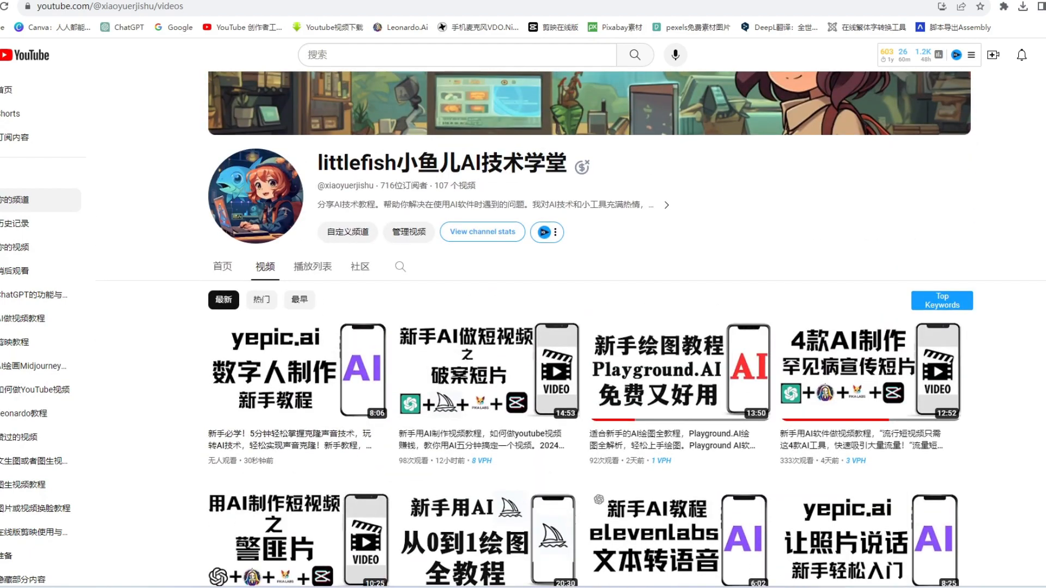